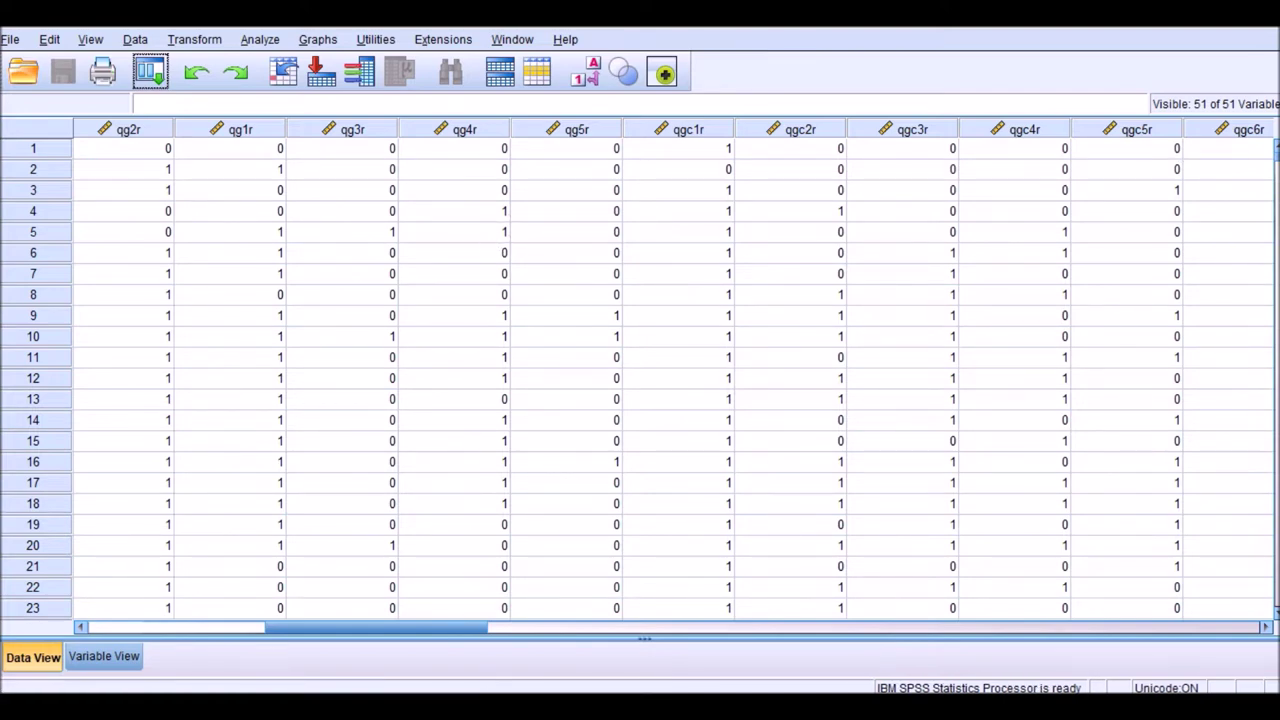
Bring the Notepad R install checklist in front of the SPSS binary-item data.
{"action": "left_click", "coordinate": [425, 645]}
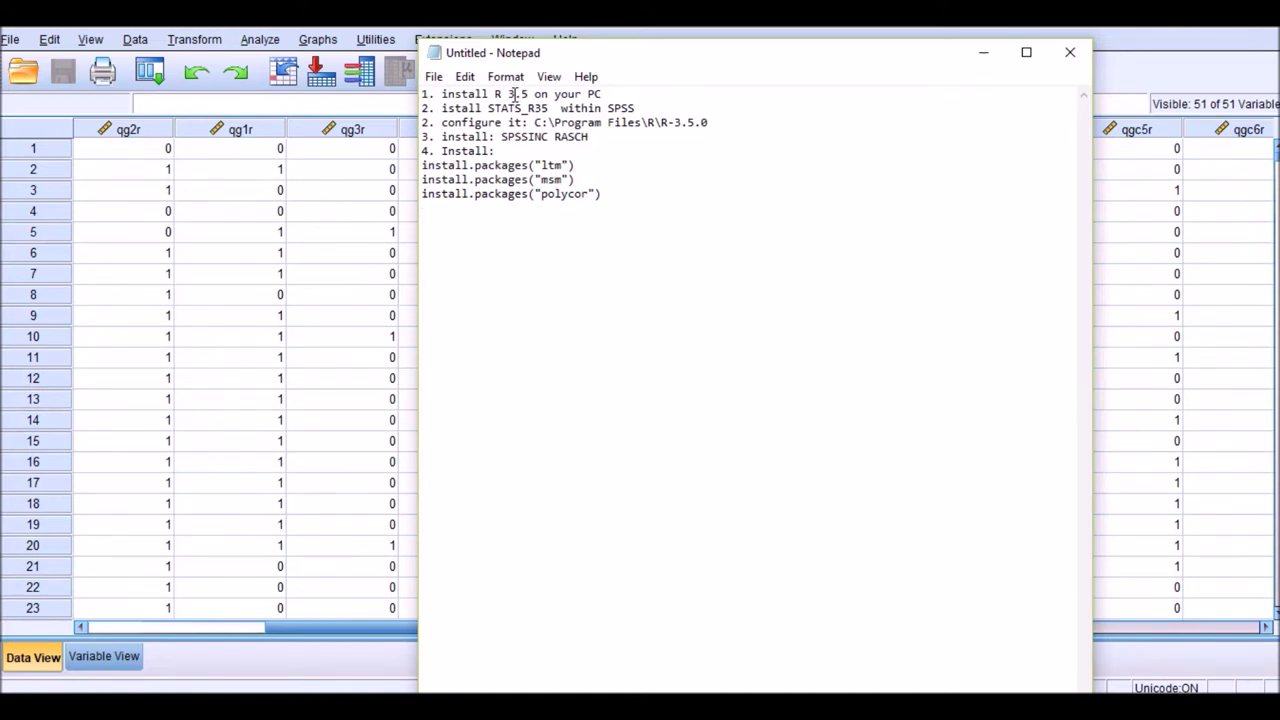
Minimize the Notepad install checklist so the SPSS Data View shows.
{"action": "left_click", "coordinate": [984, 53]}
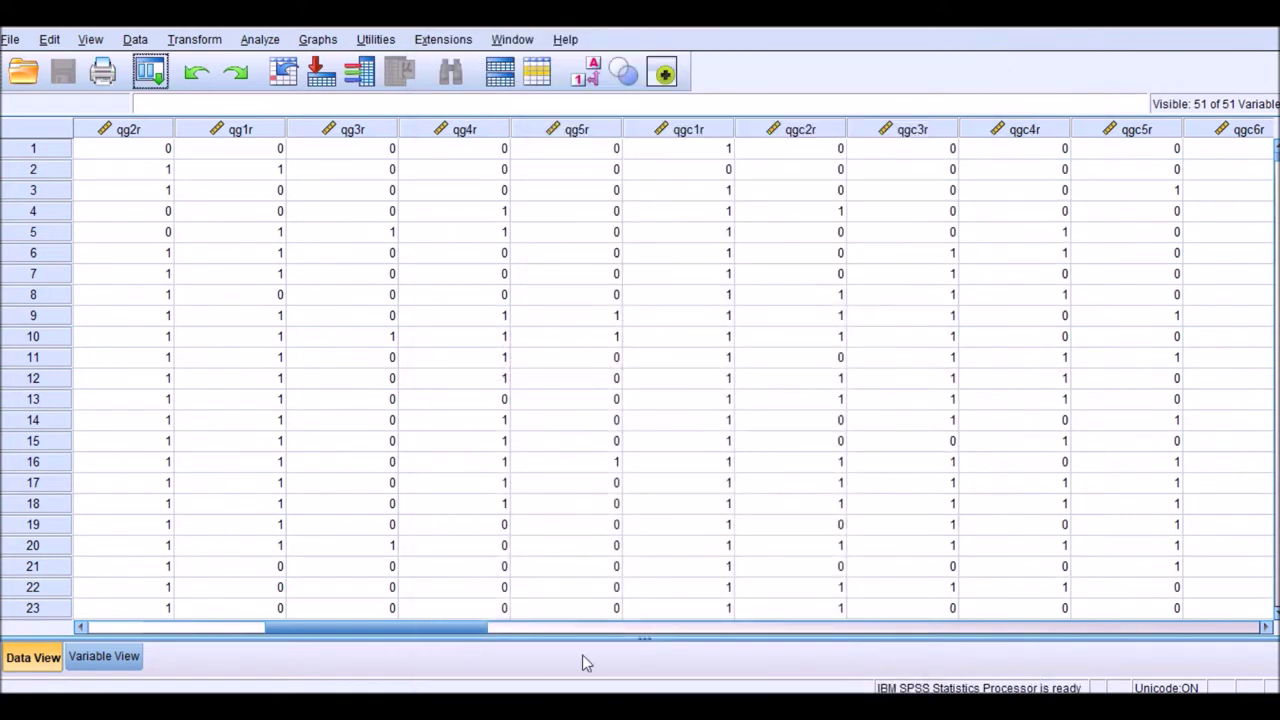
Show the CRAN R-3.5.0 for Windows page, select its URL, then minimize the browser.
{"action": "left_click", "coordinate": [586, 690]}
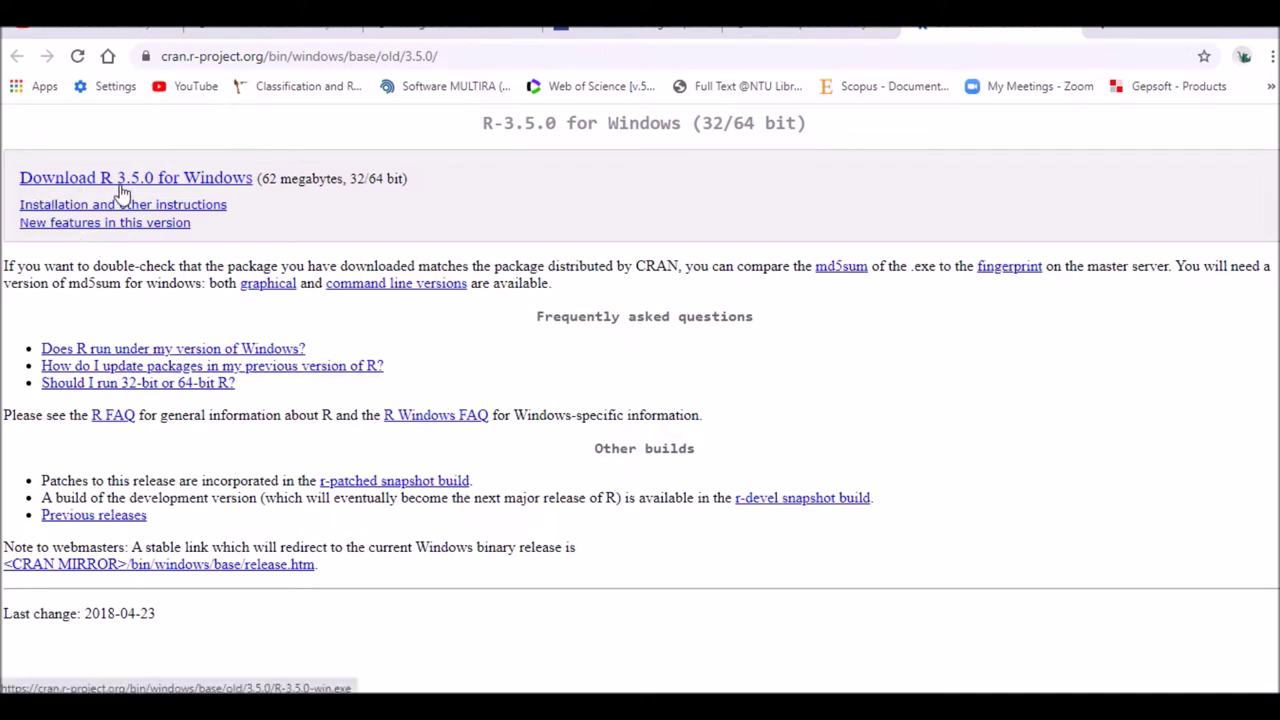
{"action": "left_click", "coordinate": [374, 57]}
{"action": "double_click", "coordinate": [374, 57]}
{"action": "left_click", "coordinate": [377, 60]}
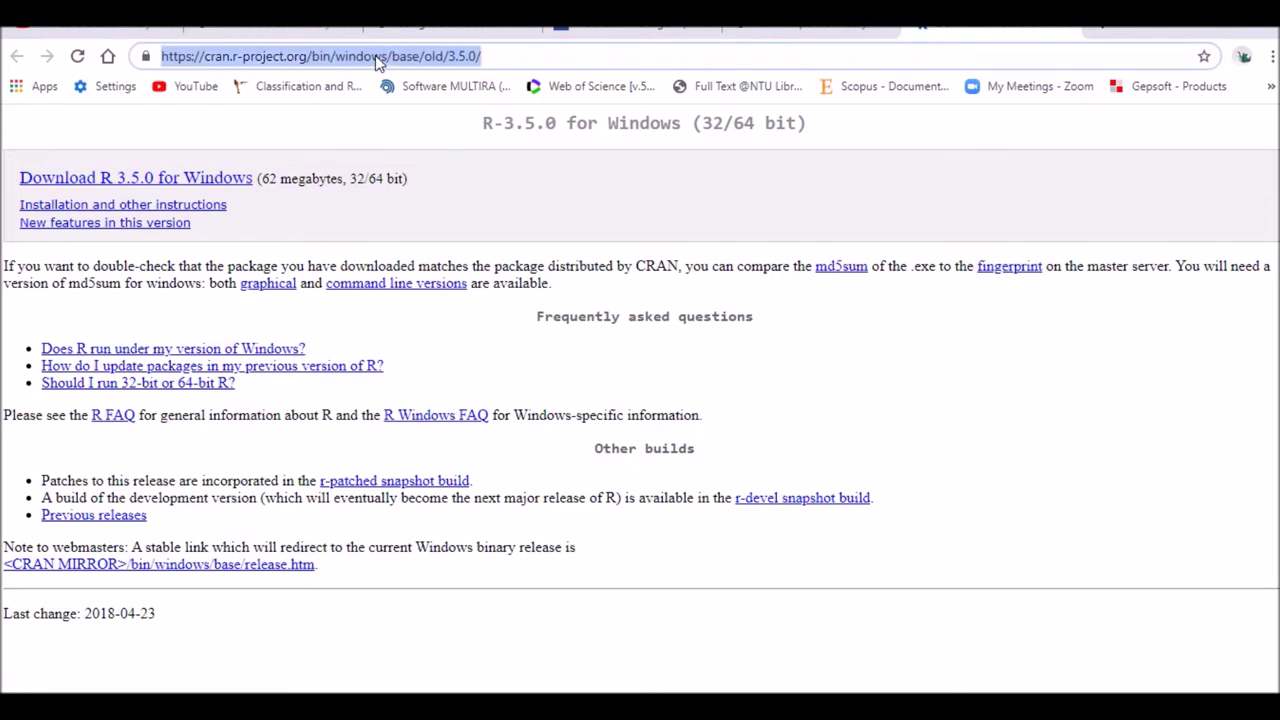
{"action": "left_click", "coordinate": [1180, 30]}
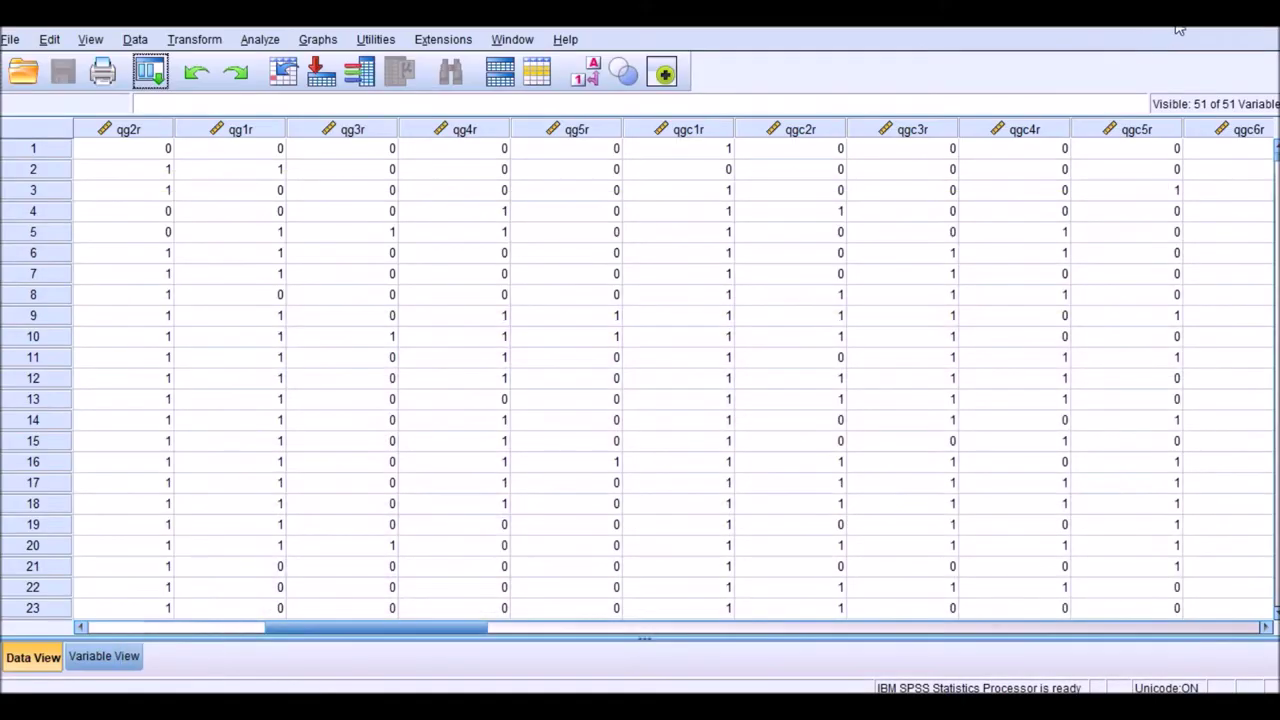
Minimize SPSS to reveal the desktop, review the install notes again, and minimize them.
{"action": "left_click", "coordinate": [1180, 30]}
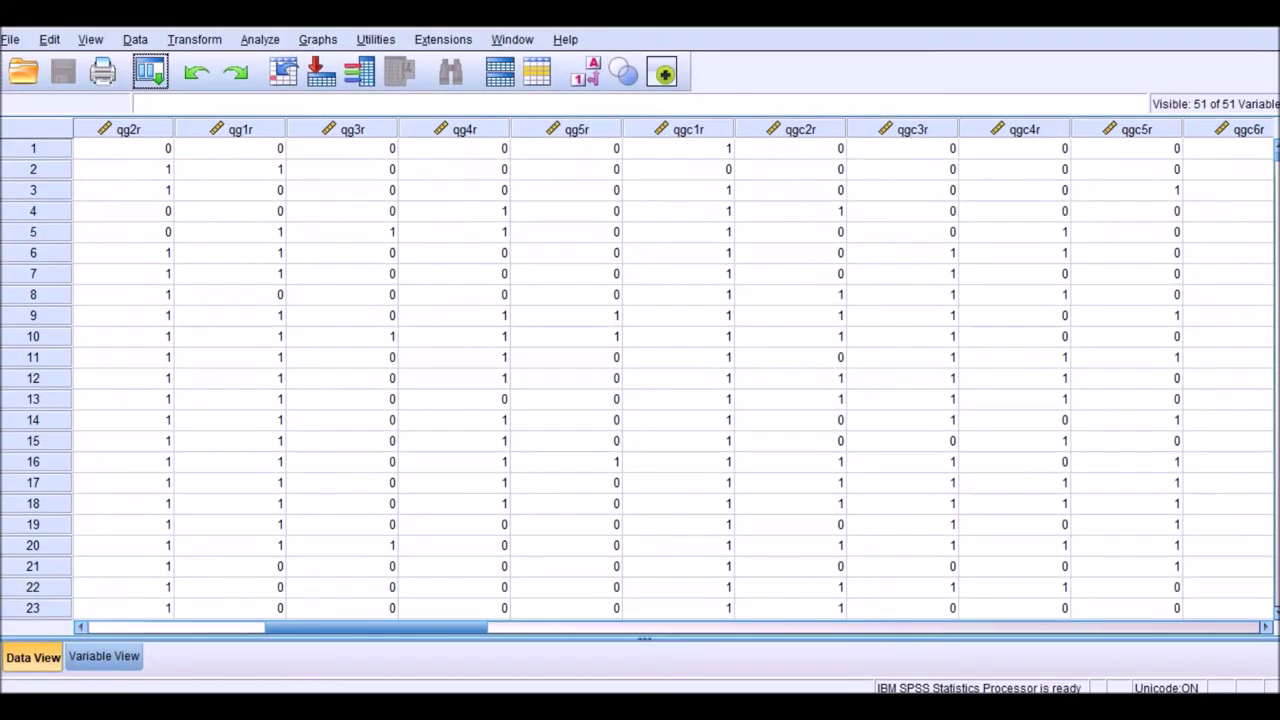
{"action": "key", "text": "alt+Tab"}
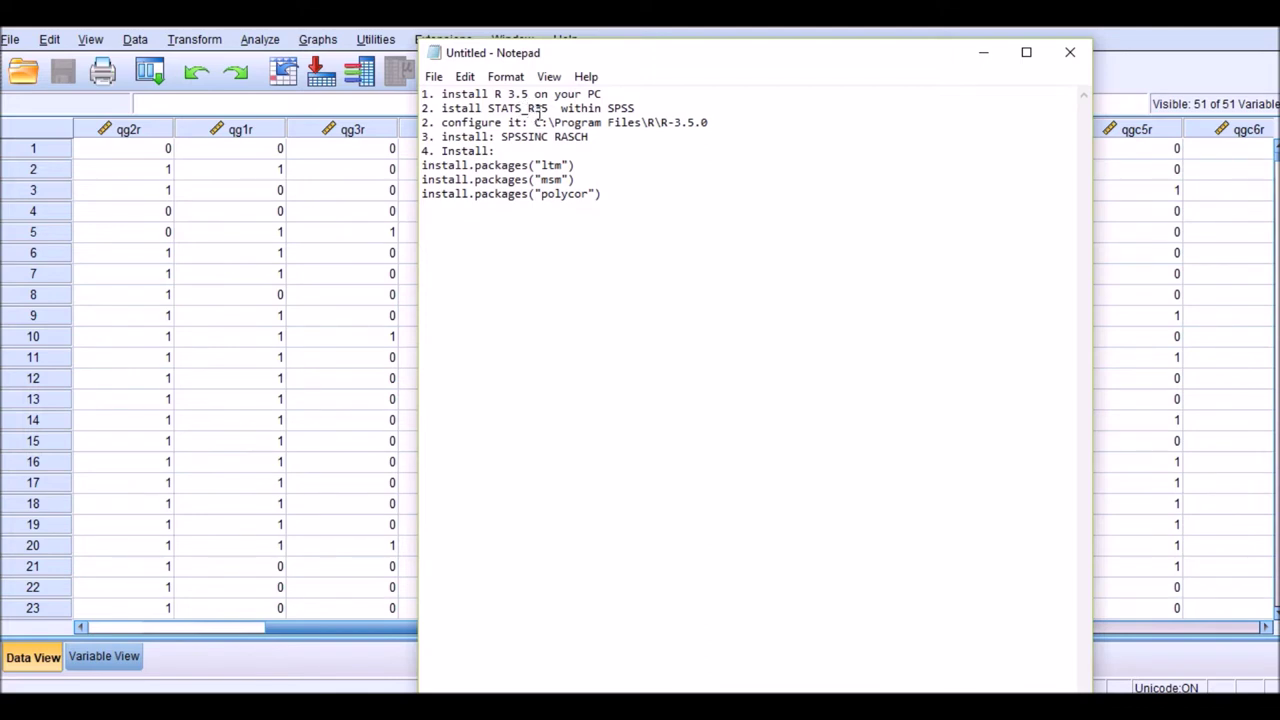
{"action": "left_click", "coordinate": [981, 62]}
Open Extensions > Extension Hub and let it connect to GitHub.
{"action": "left_click", "coordinate": [260, 40]}
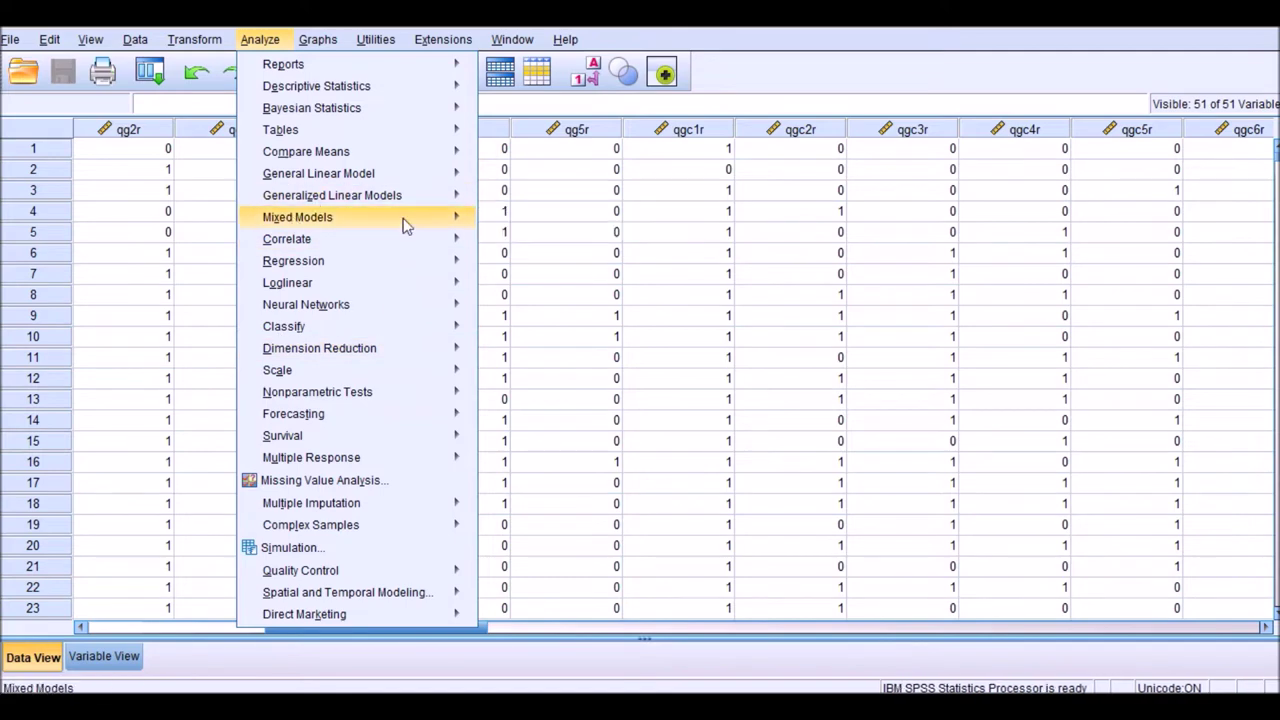
{"action": "mouse_move", "coordinate": [450, 47]}
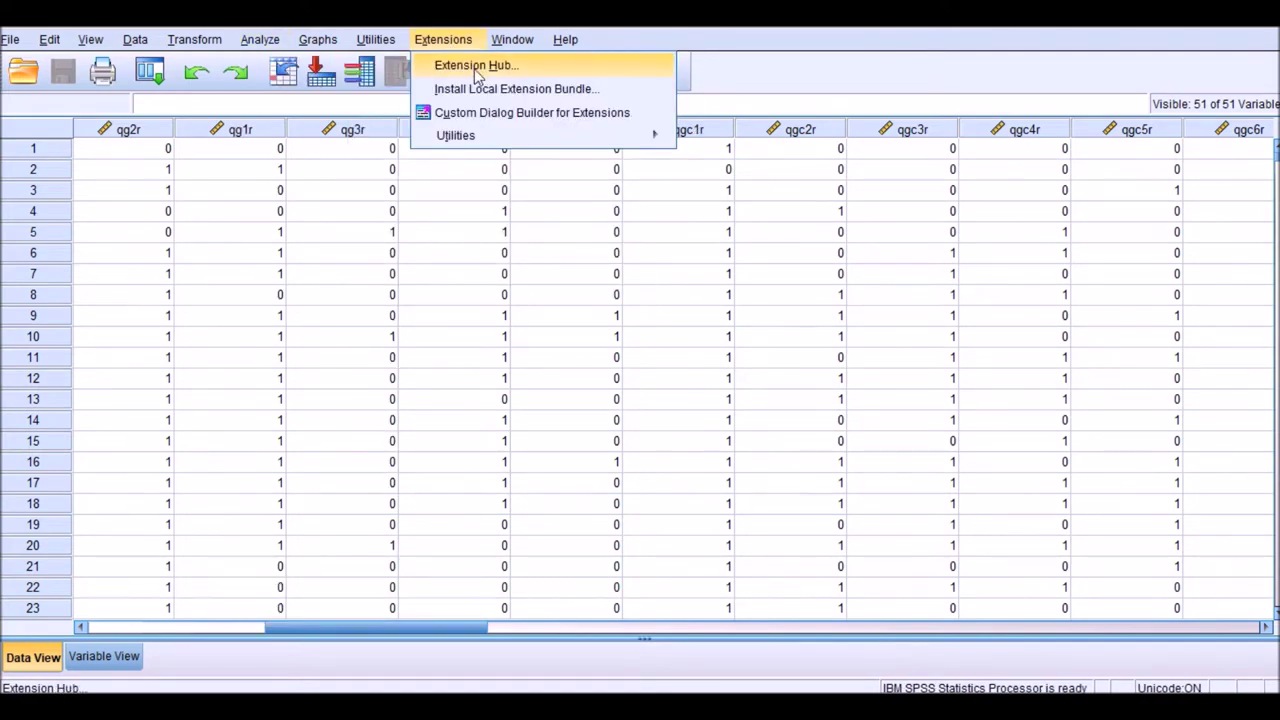
{"action": "left_click", "coordinate": [478, 66]}
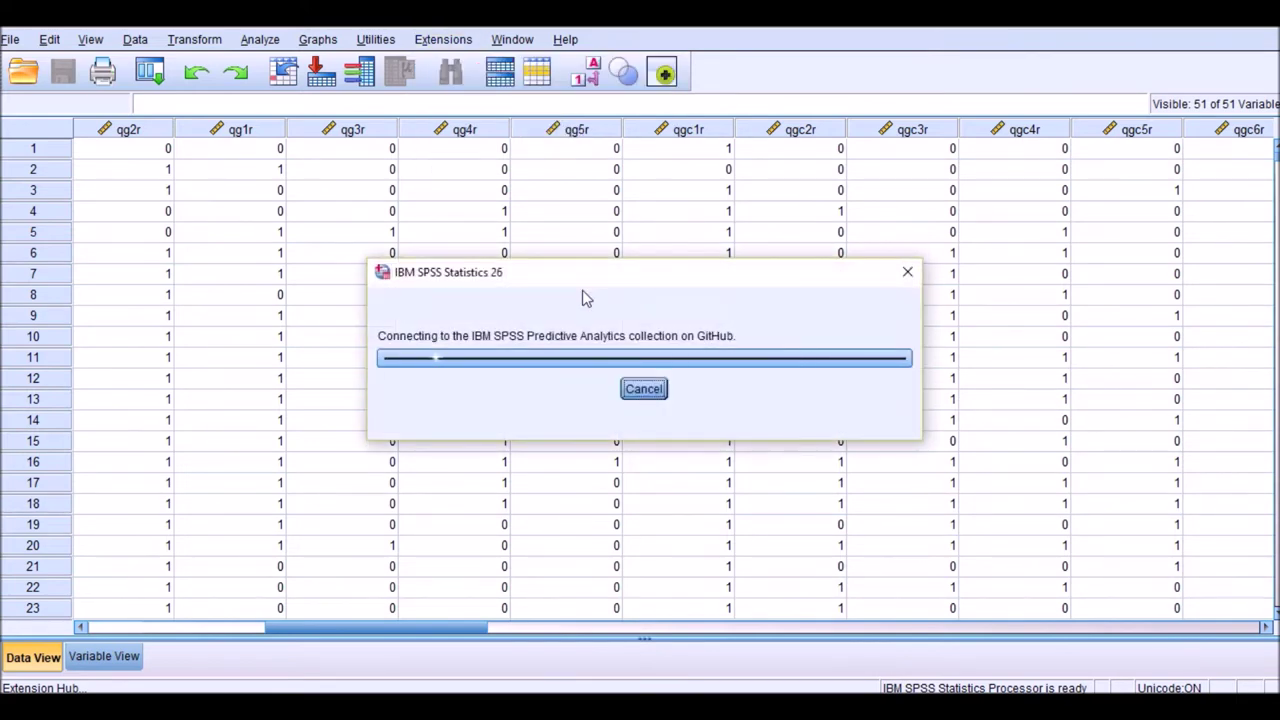
{"action": "left_click_drag", "start_coordinate": [580, 286], "coordinate": [570, 242]}
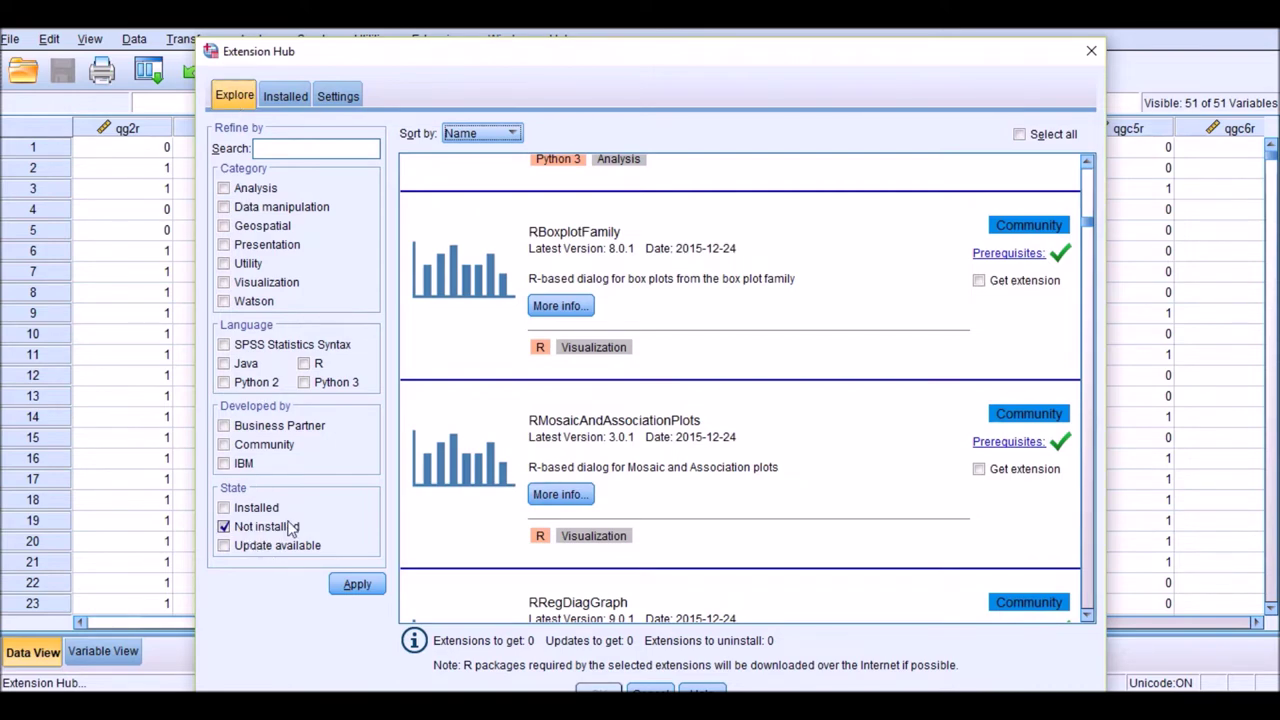
Keep the Extension Hub list sorted by Name and check the install notes.
{"action": "left_click", "coordinate": [497, 133]}
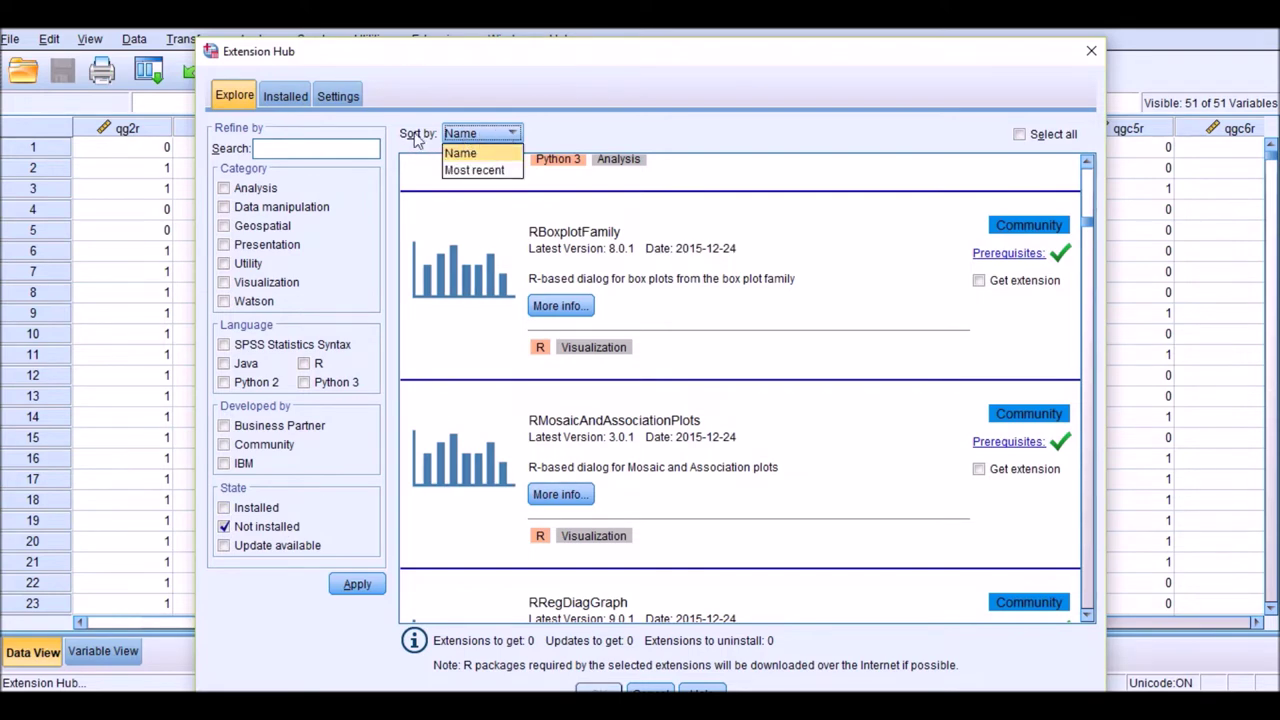
{"action": "left_click", "coordinate": [474, 155]}
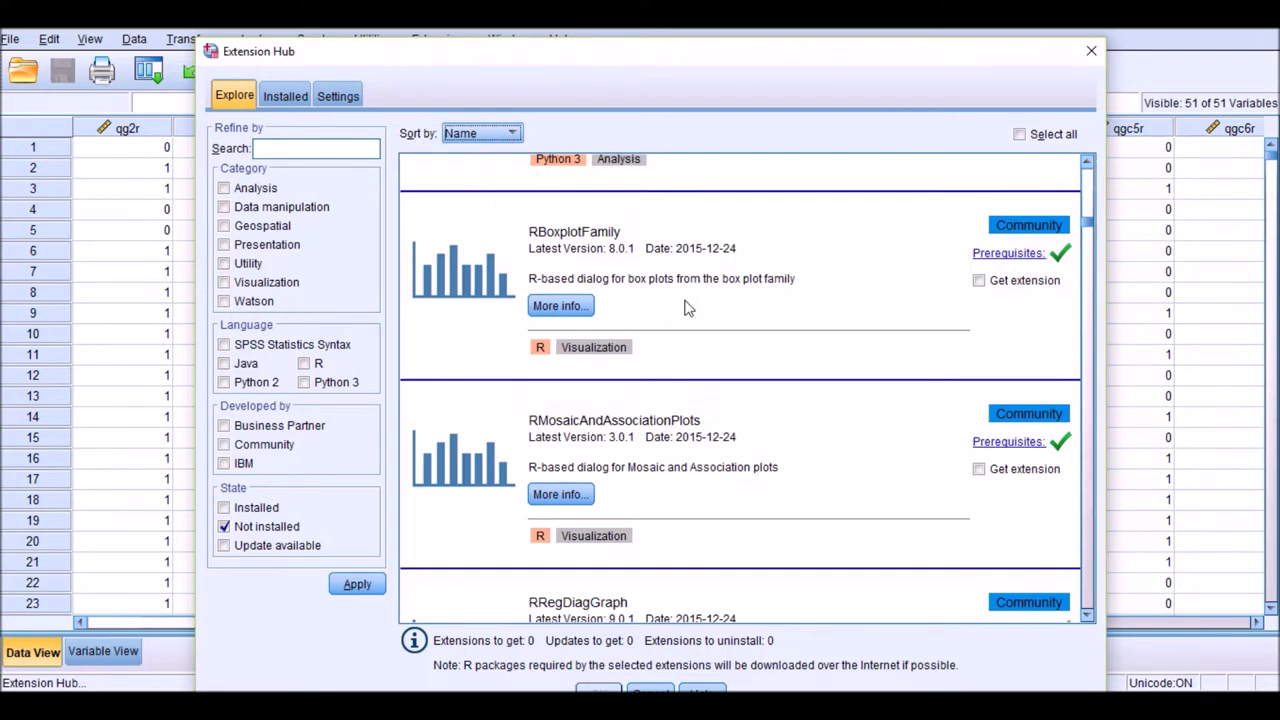
{"action": "key", "text": "alt+Tab"}
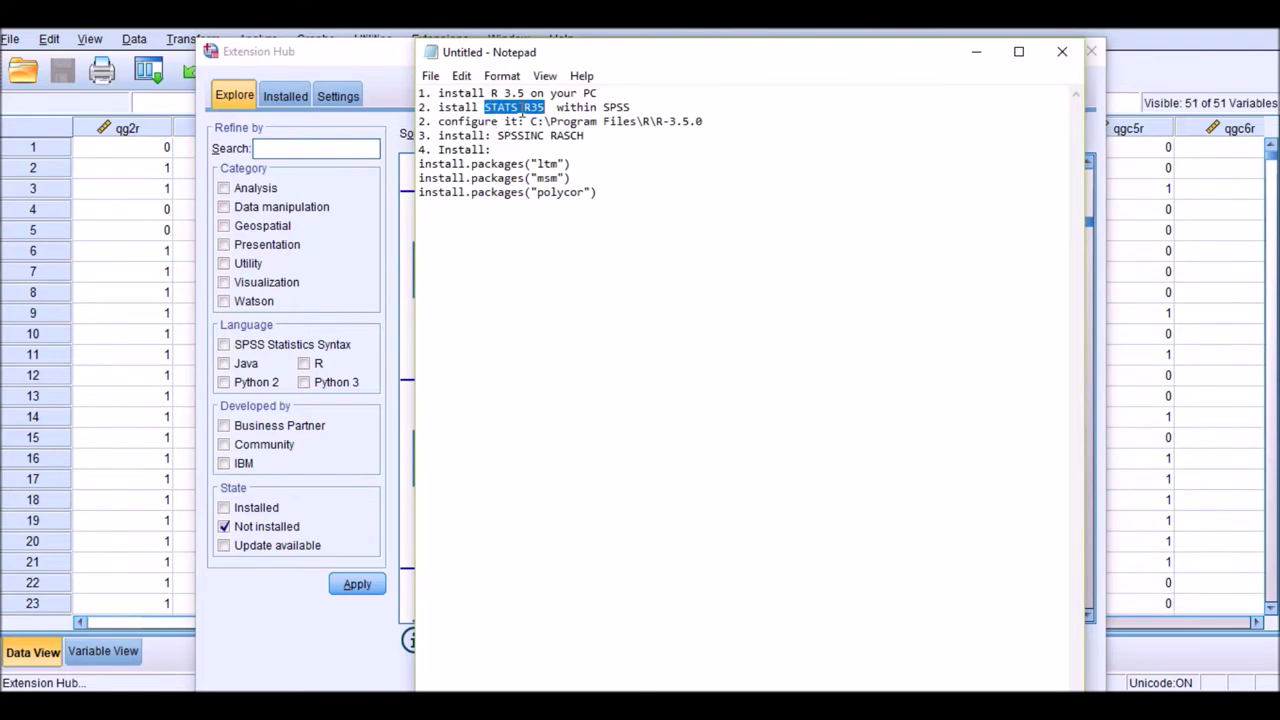
{"action": "left_click", "coordinate": [408, 665]}
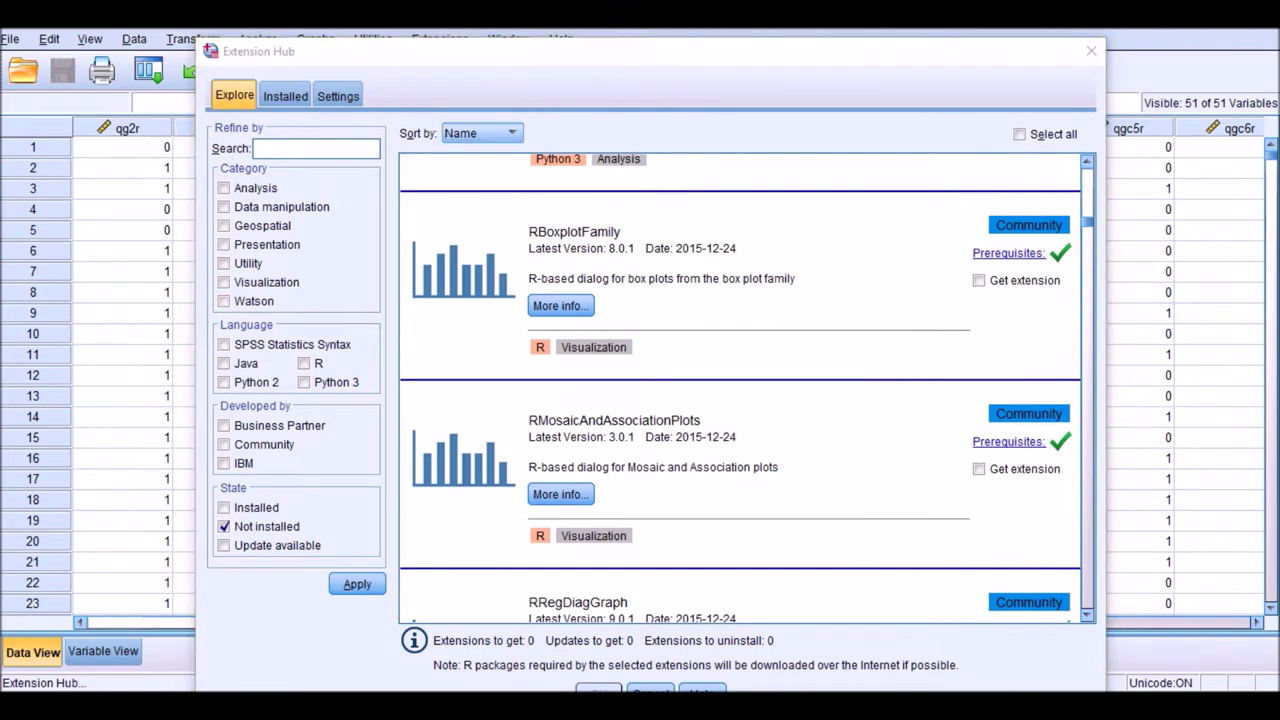
Locate STATS_R35_CONFIGURATION 1.0.0 and review its More info details.
{"action": "mouse_move", "coordinate": [1088, 662]}
{"action": "left_click", "coordinate": [1144, 665]}
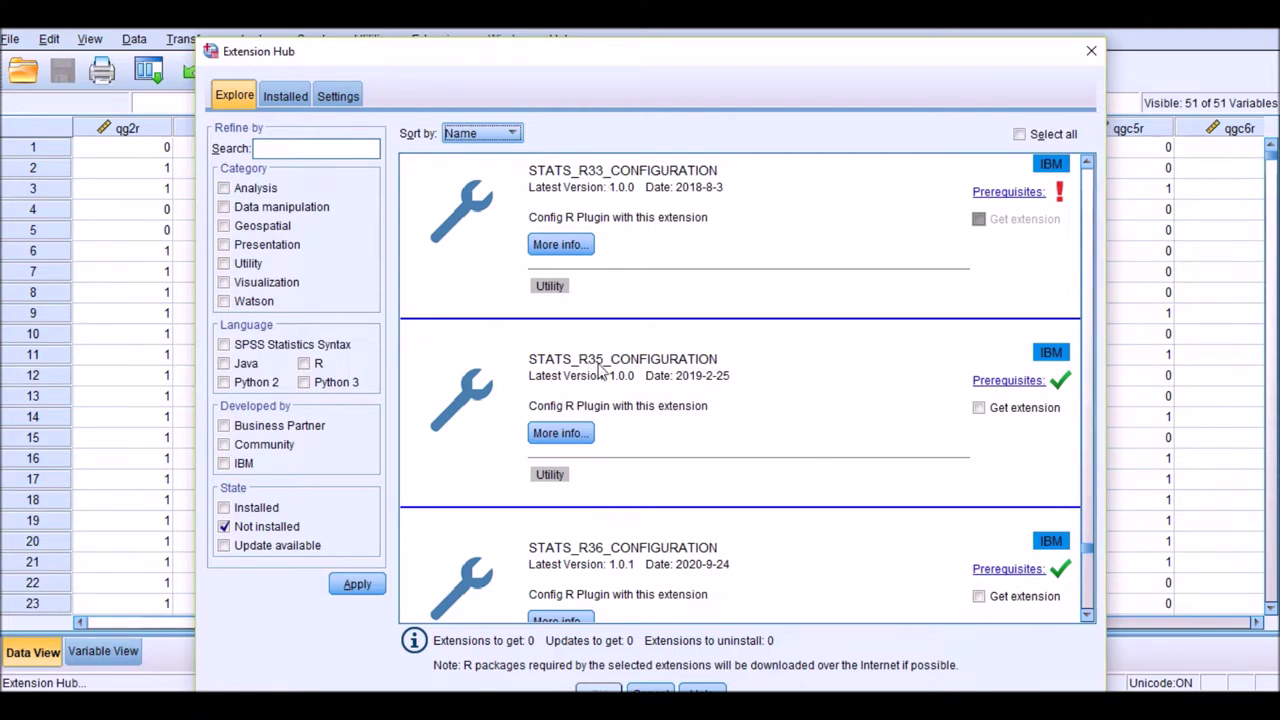
{"action": "left_click", "coordinate": [561, 433]}
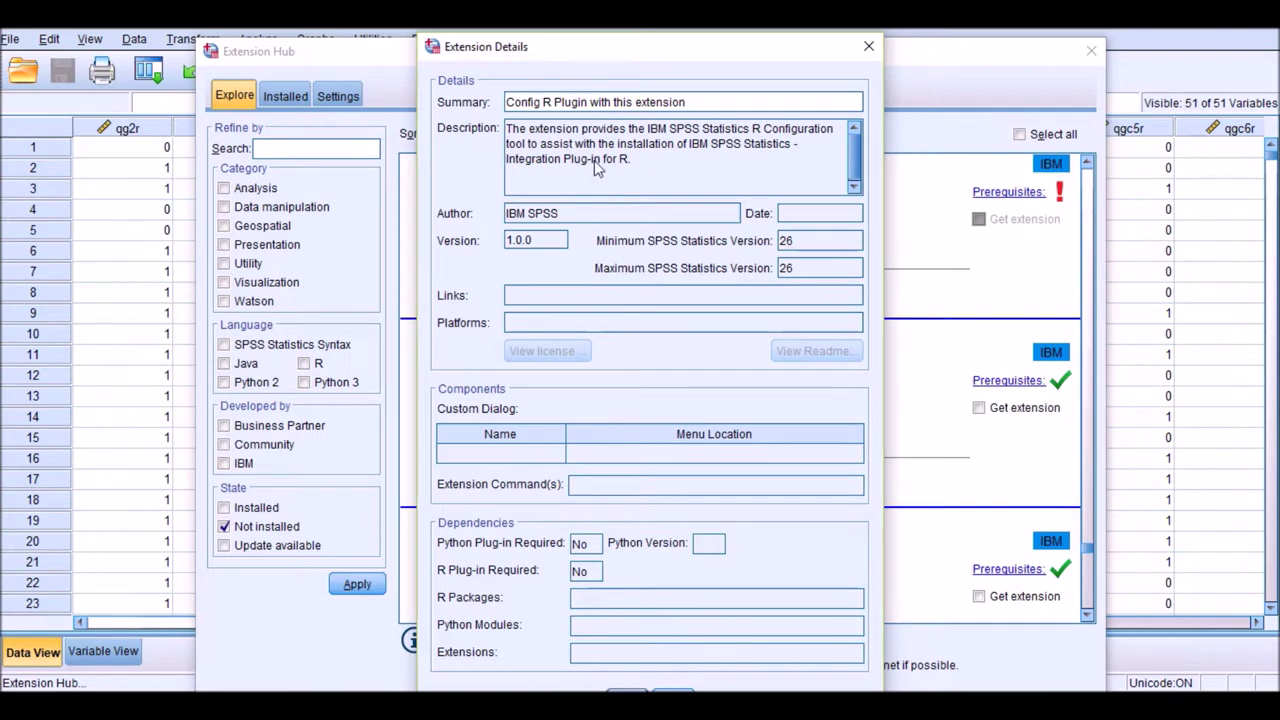
{"action": "left_click", "coordinate": [867, 48]}
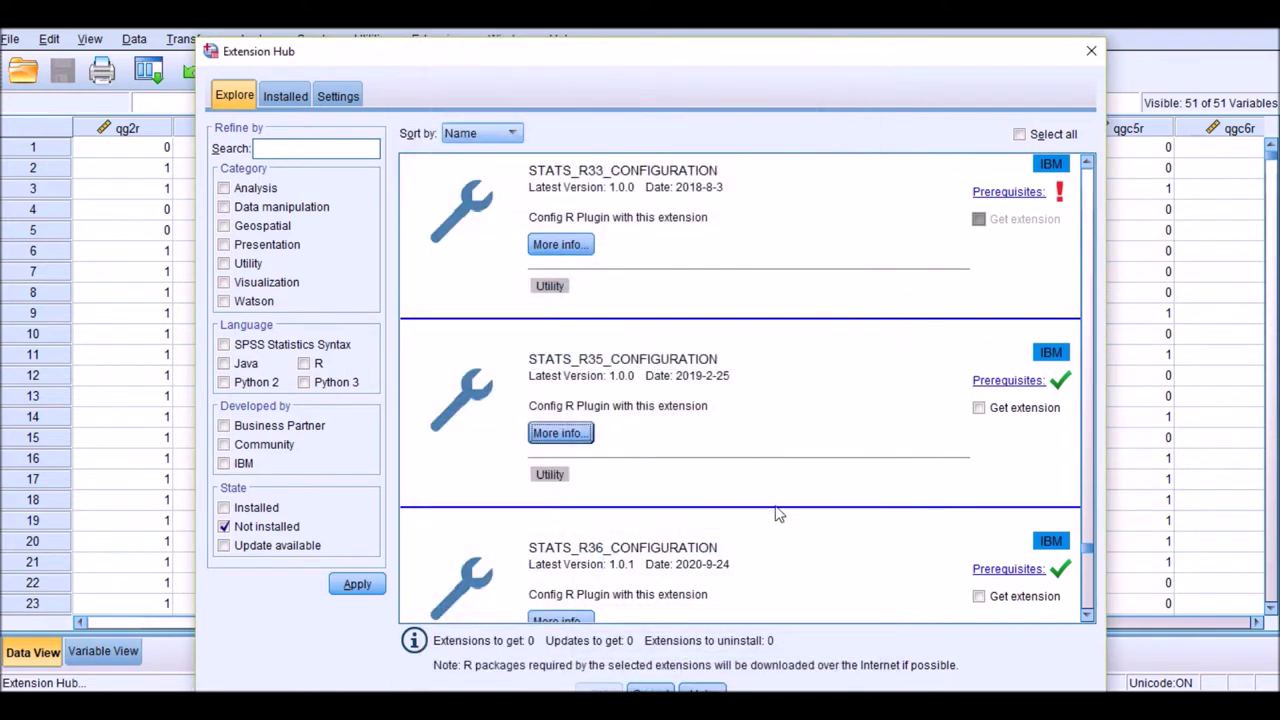
Get STATS_R35_CONFIGURATION, accept the GPL licence terms, and finish the installation.
{"action": "left_click", "coordinate": [979, 408]}
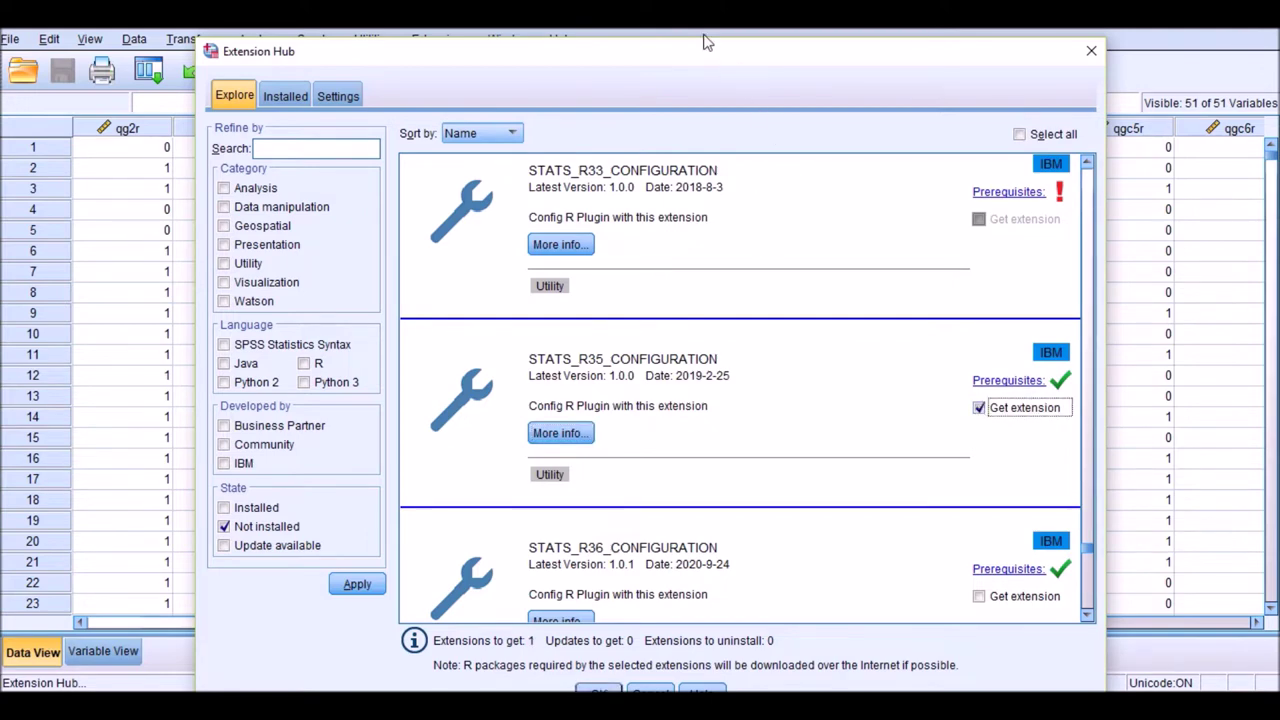
{"action": "left_click_drag", "start_coordinate": [709, 51], "coordinate": [697, 28]}
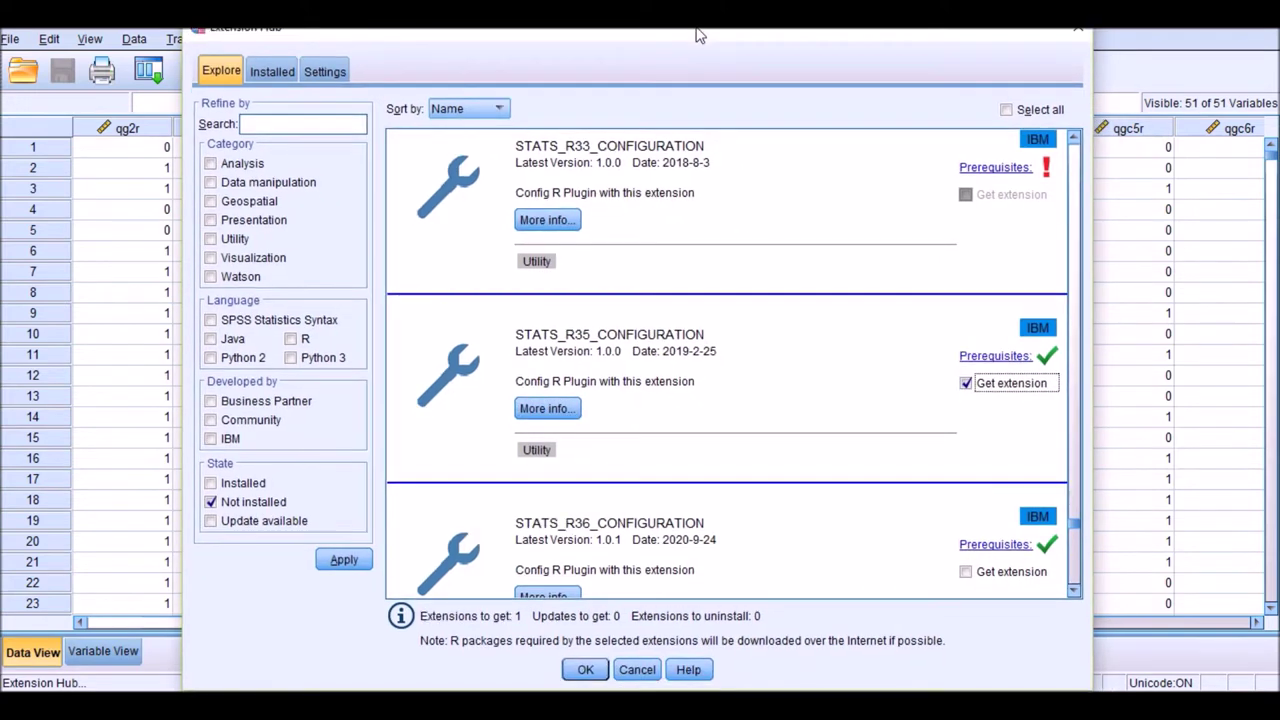
{"action": "left_click", "coordinate": [586, 669]}
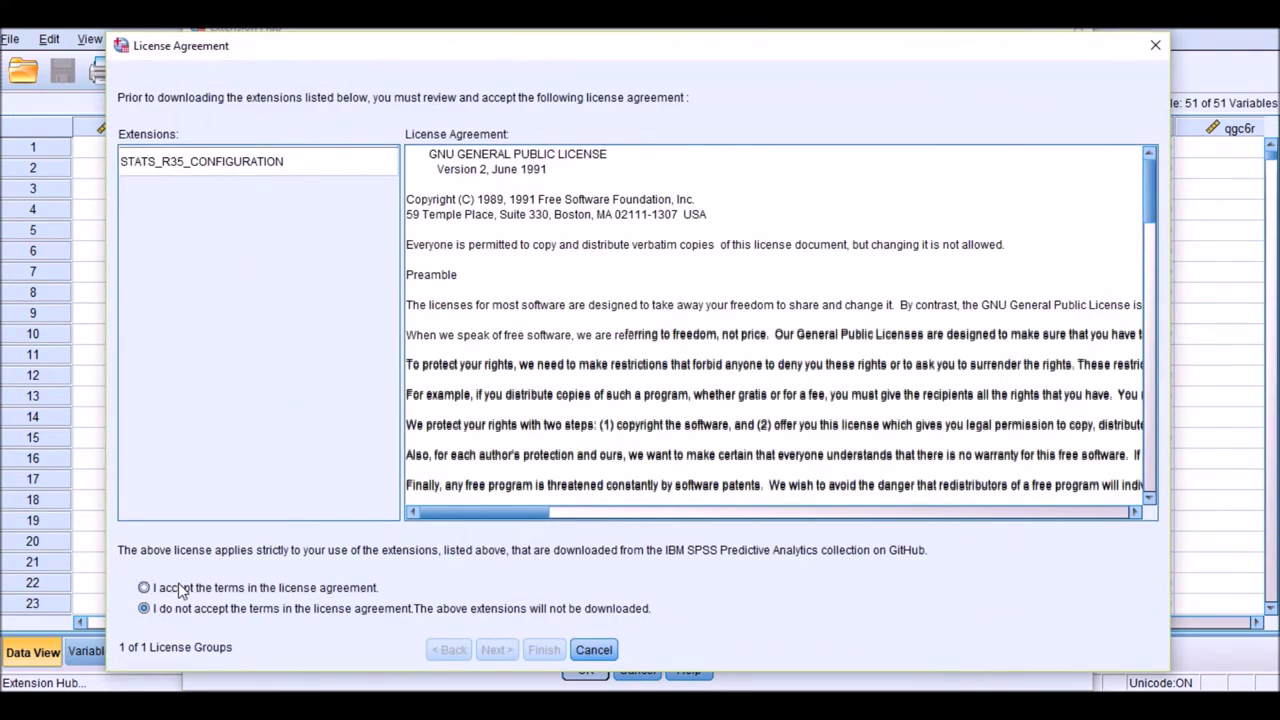
{"action": "left_click", "coordinate": [180, 590]}
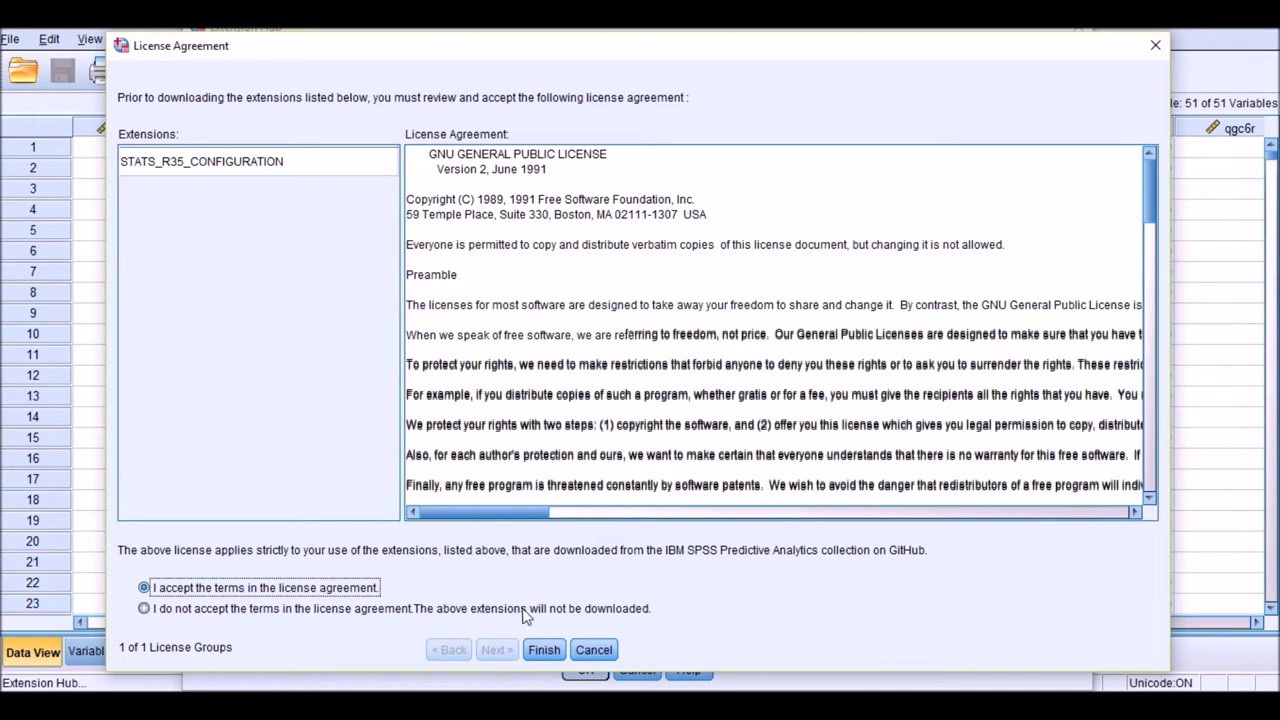
{"action": "left_click", "coordinate": [544, 650]}
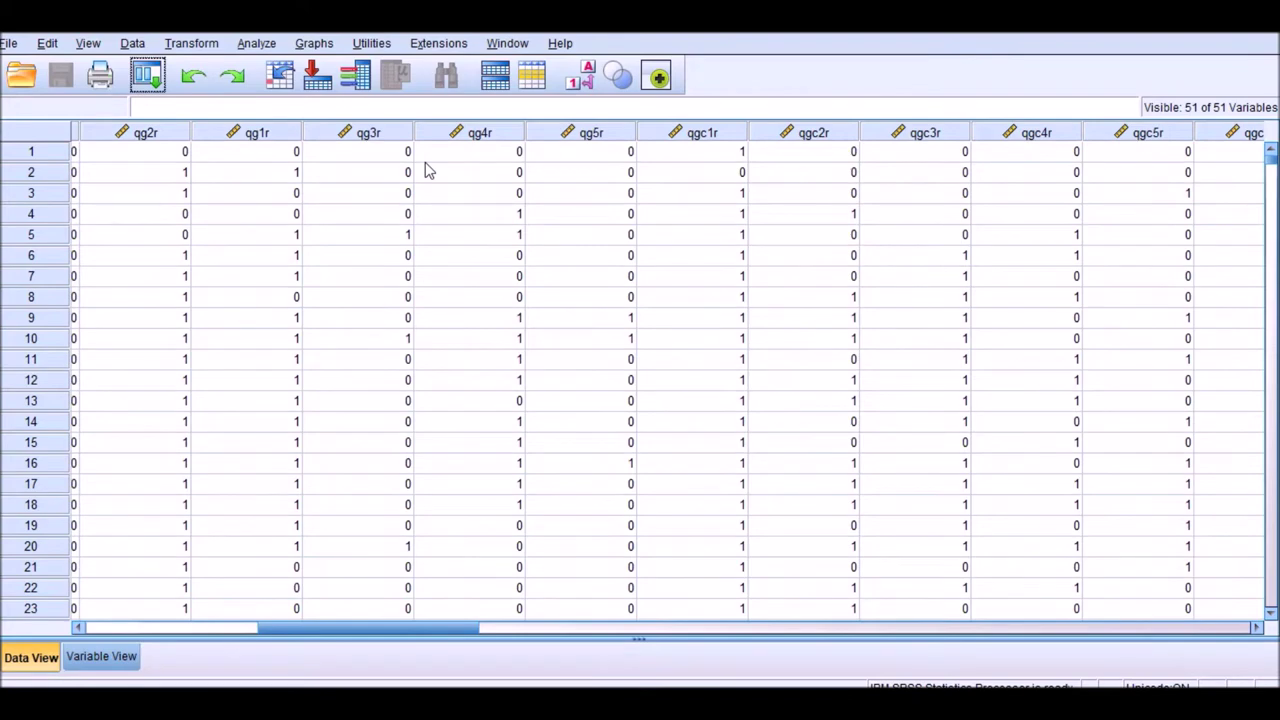
Open the R3.5 Configuration dialog and copy C:\Program Files\R\R-3.5.0 from the notes.
{"action": "left_click", "coordinate": [452, 50]}
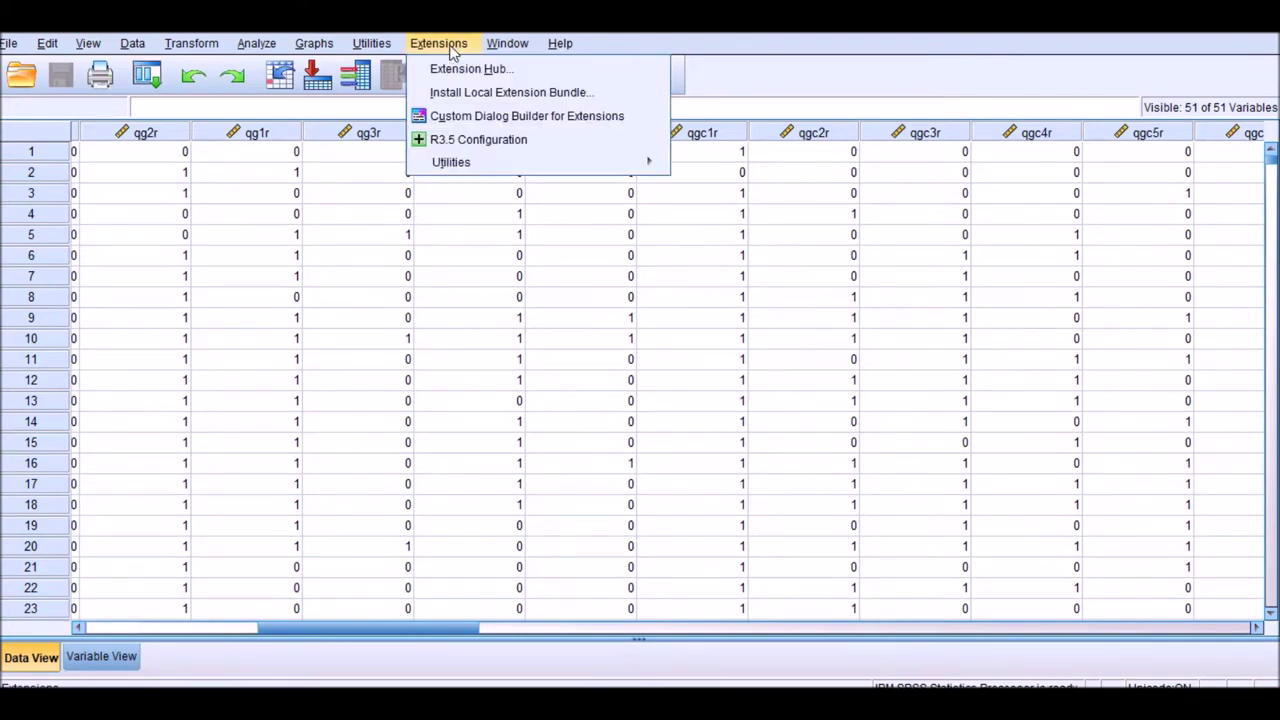
{"action": "left_click", "coordinate": [461, 147]}
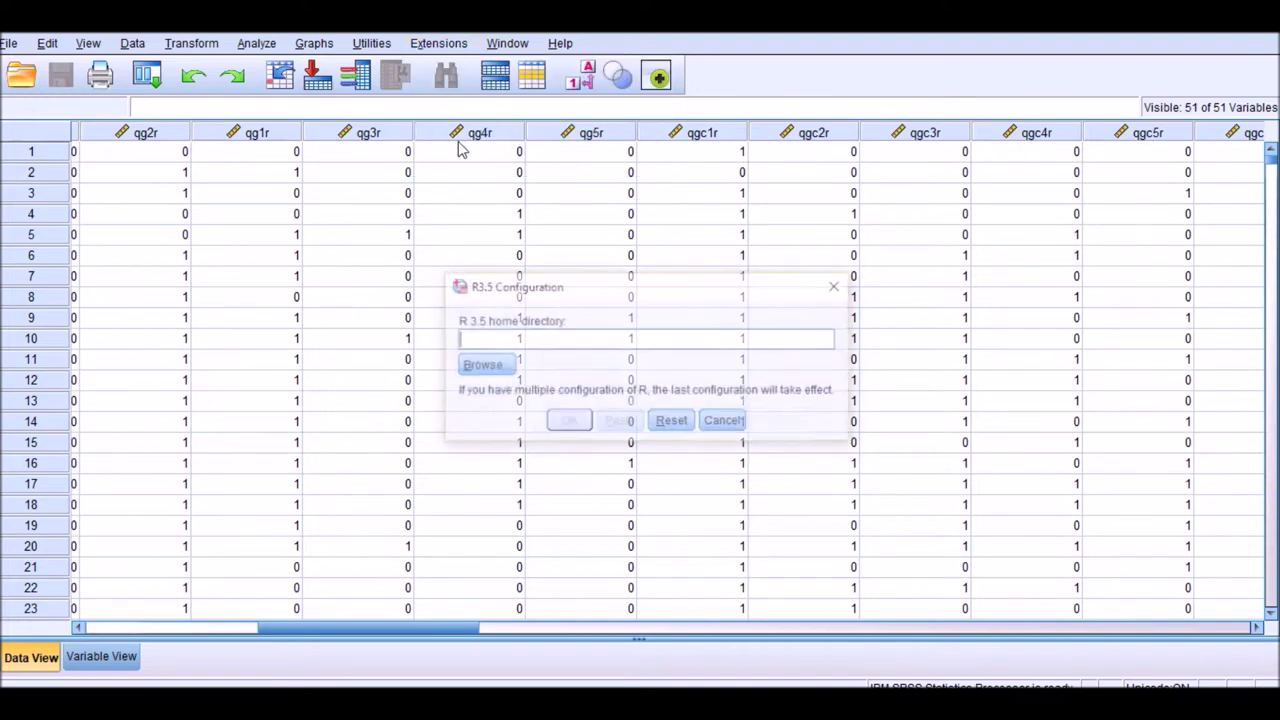
{"action": "left_click_drag", "start_coordinate": [520, 294], "coordinate": [483, 174]}
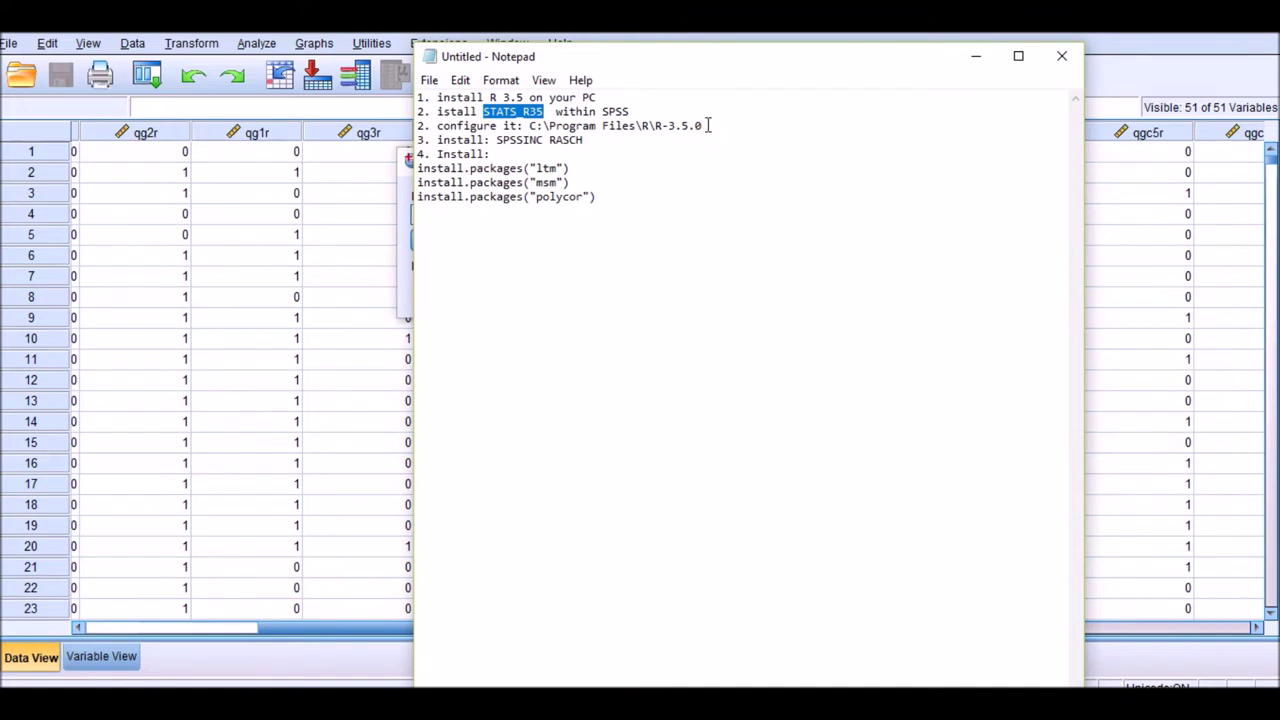
{"action": "left_click_drag", "start_coordinate": [707, 125], "coordinate": [527, 126]}
{"action": "key", "text": "ctrl+c"}
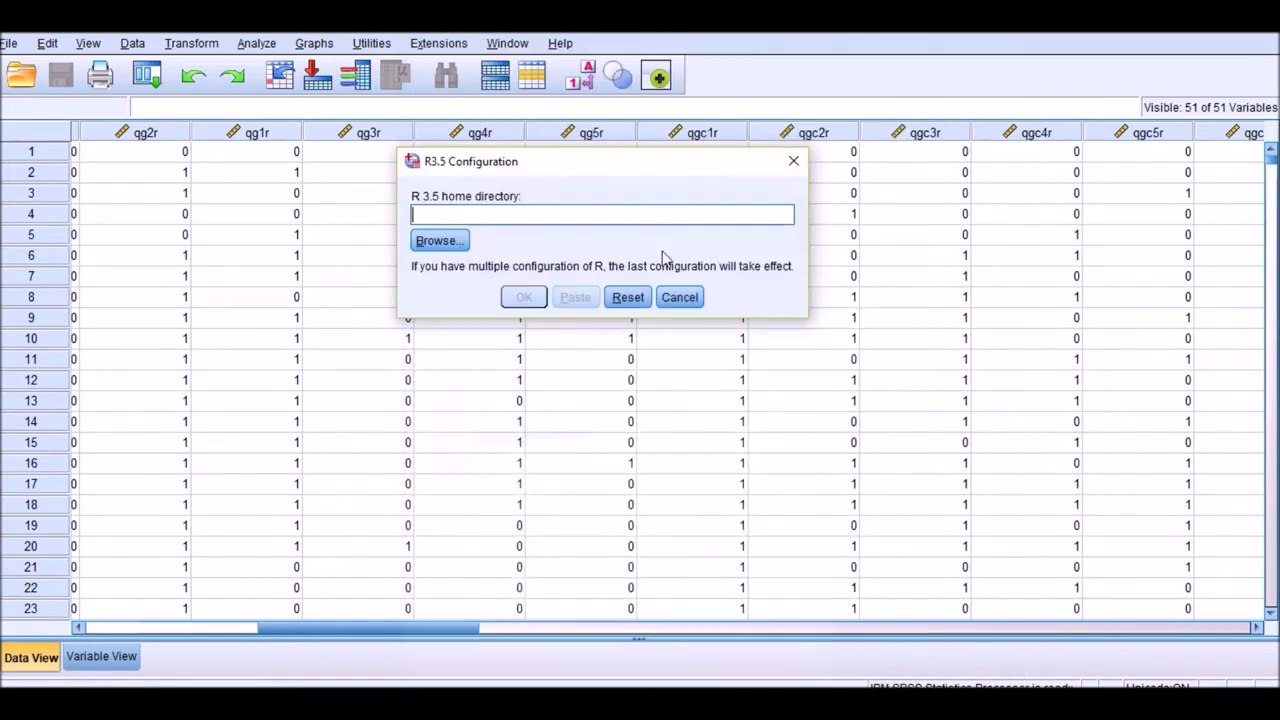
{"action": "left_click", "coordinate": [976, 56]}
Set C:\Program Files\R\R-3.5.0 as the R 3.5 home directory and apply it.
{"action": "key", "text": "ctrl+v"}
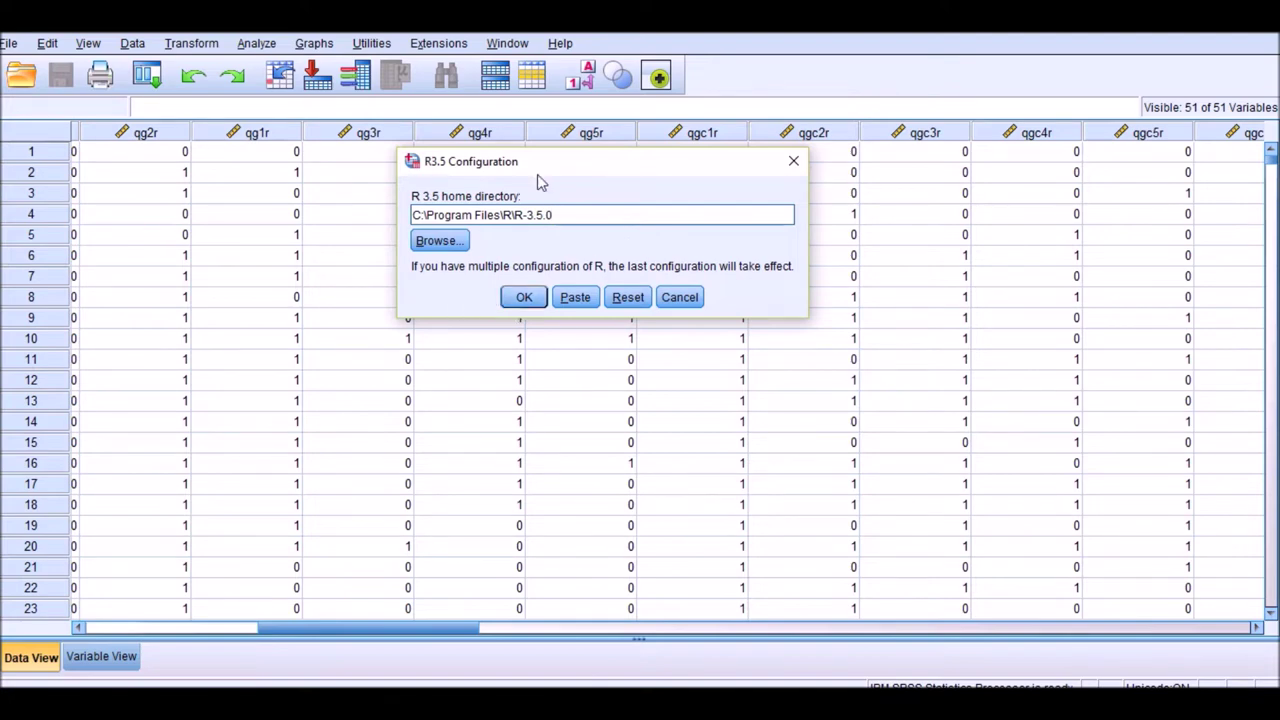
{"action": "left_click", "coordinate": [502, 302]}
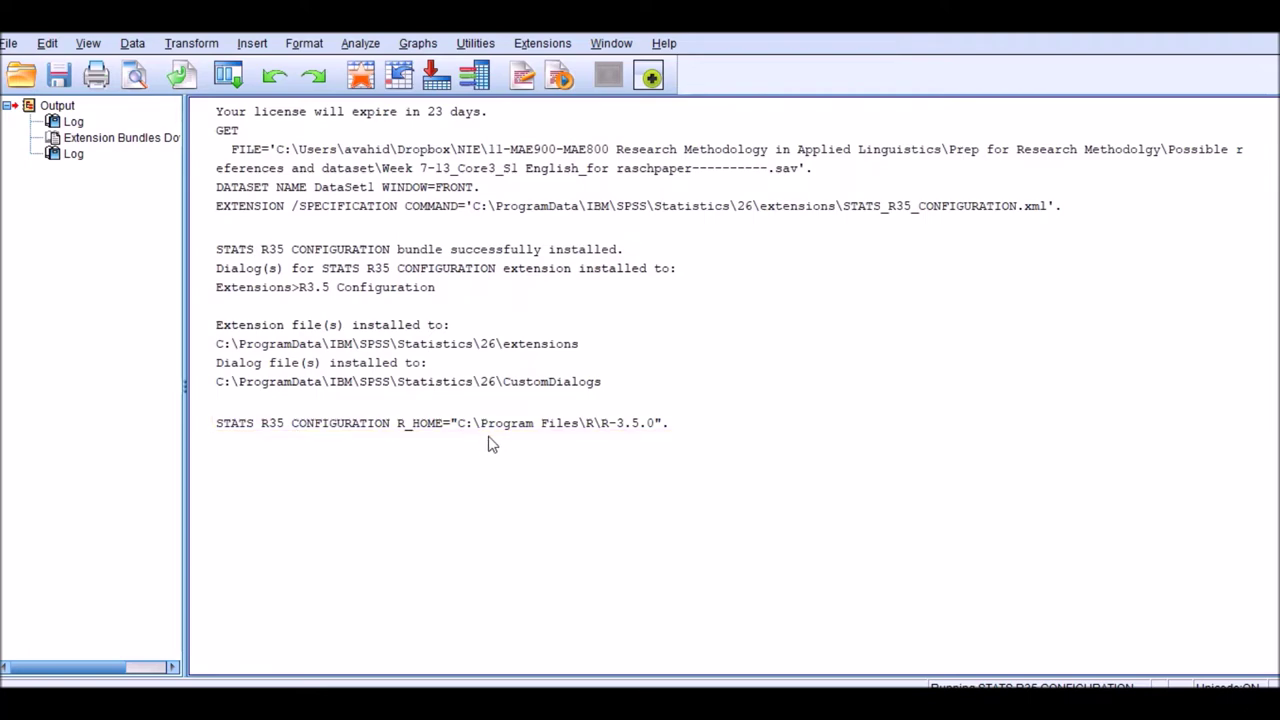
Minimize SPSS, launch R x64 3.5.0 from the desktop, and bring the notes forward.
{"action": "left_click", "coordinate": [1188, 36]}
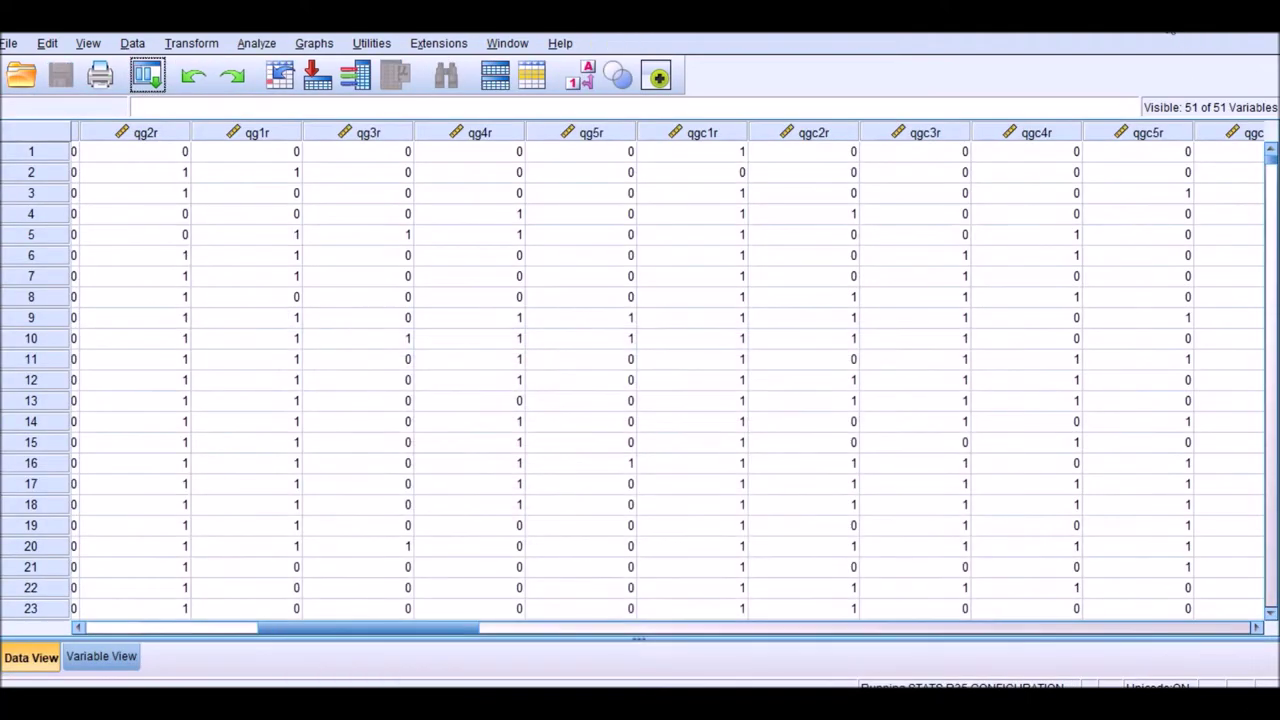
{"action": "left_click", "coordinate": [1170, 32]}
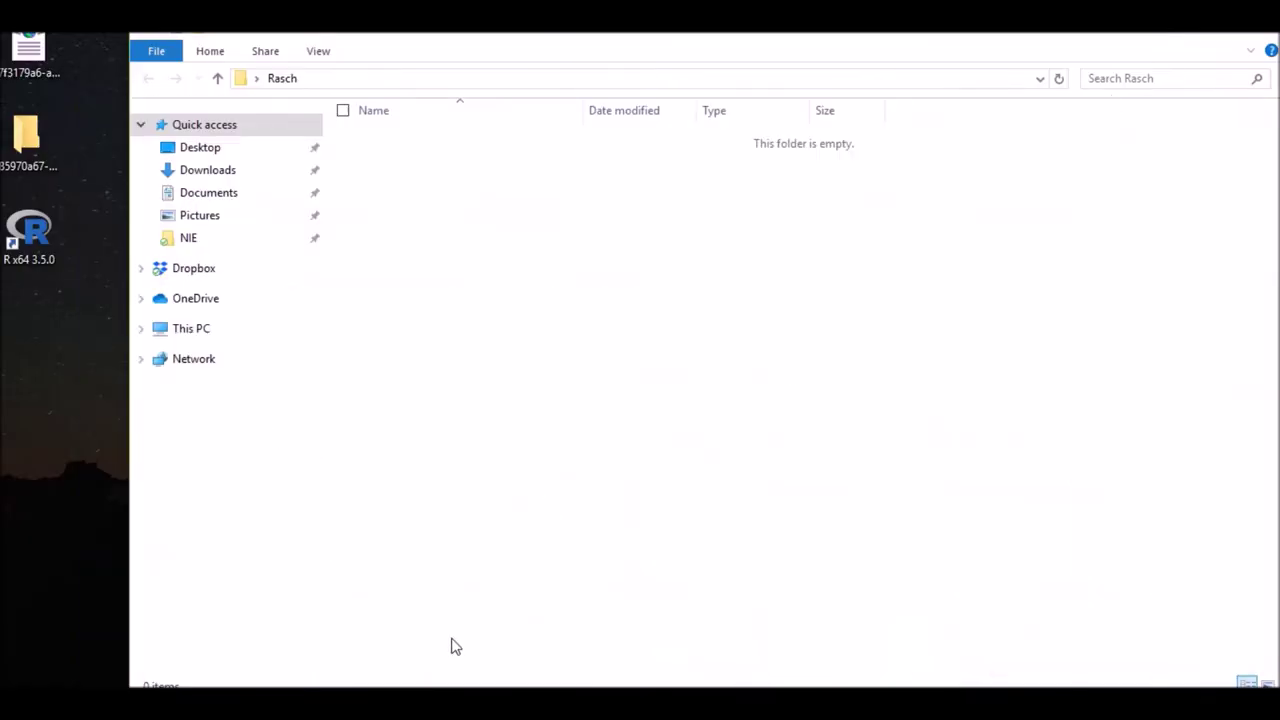
{"action": "double_click", "coordinate": [29, 245]}
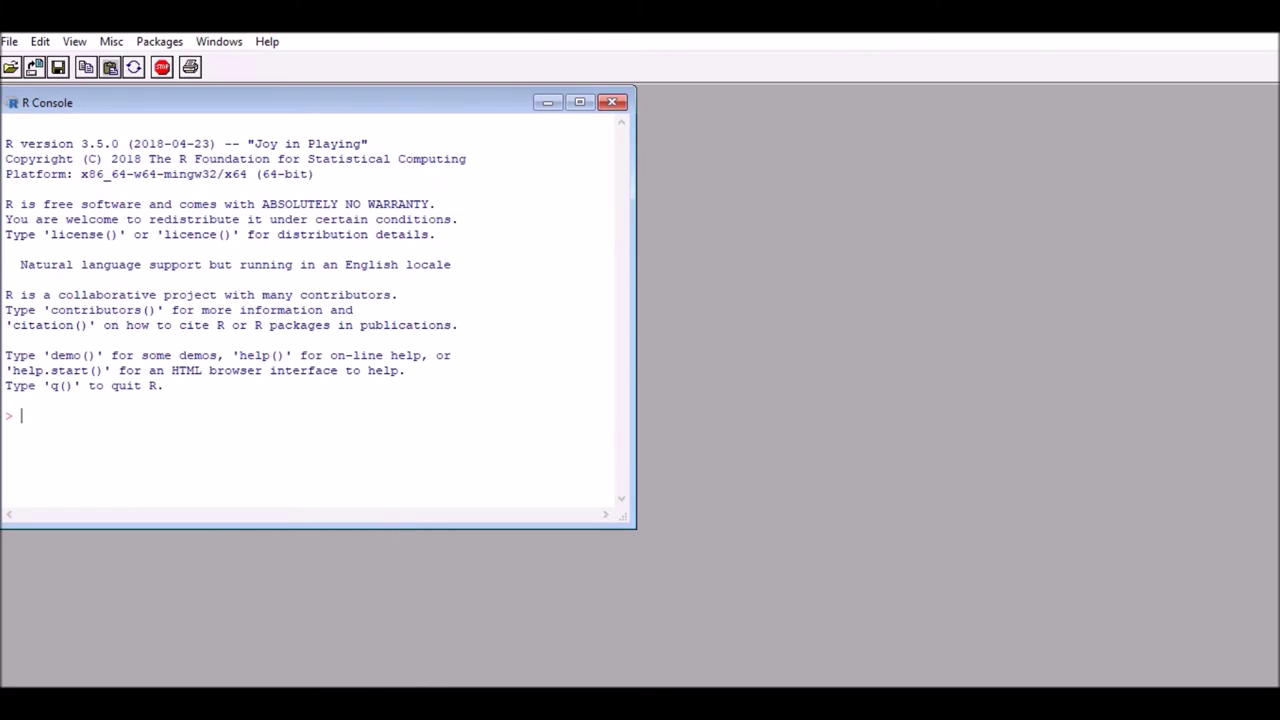
{"action": "key", "text": "alt+Tab"}
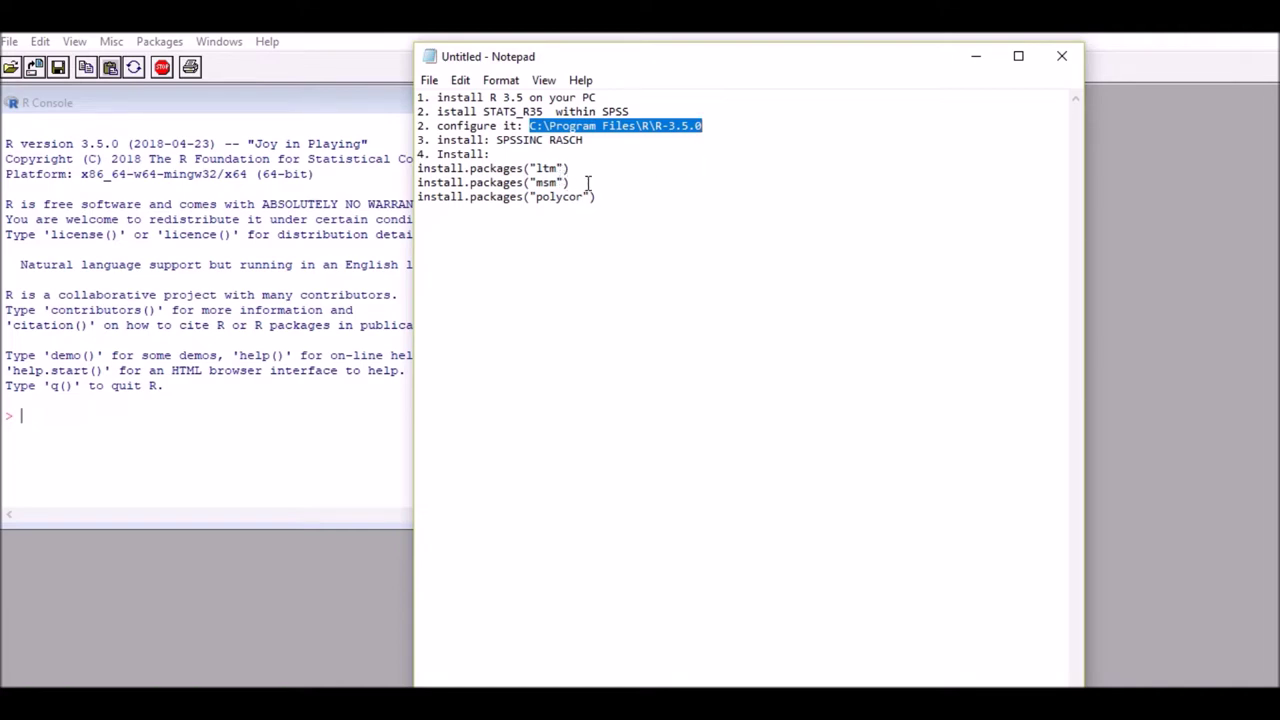
Highlight 'SPSSINC RASCH' on line 3 of the notes and minimize Notepad to return to SPSS.
{"action": "left_click", "coordinate": [498, 143]}
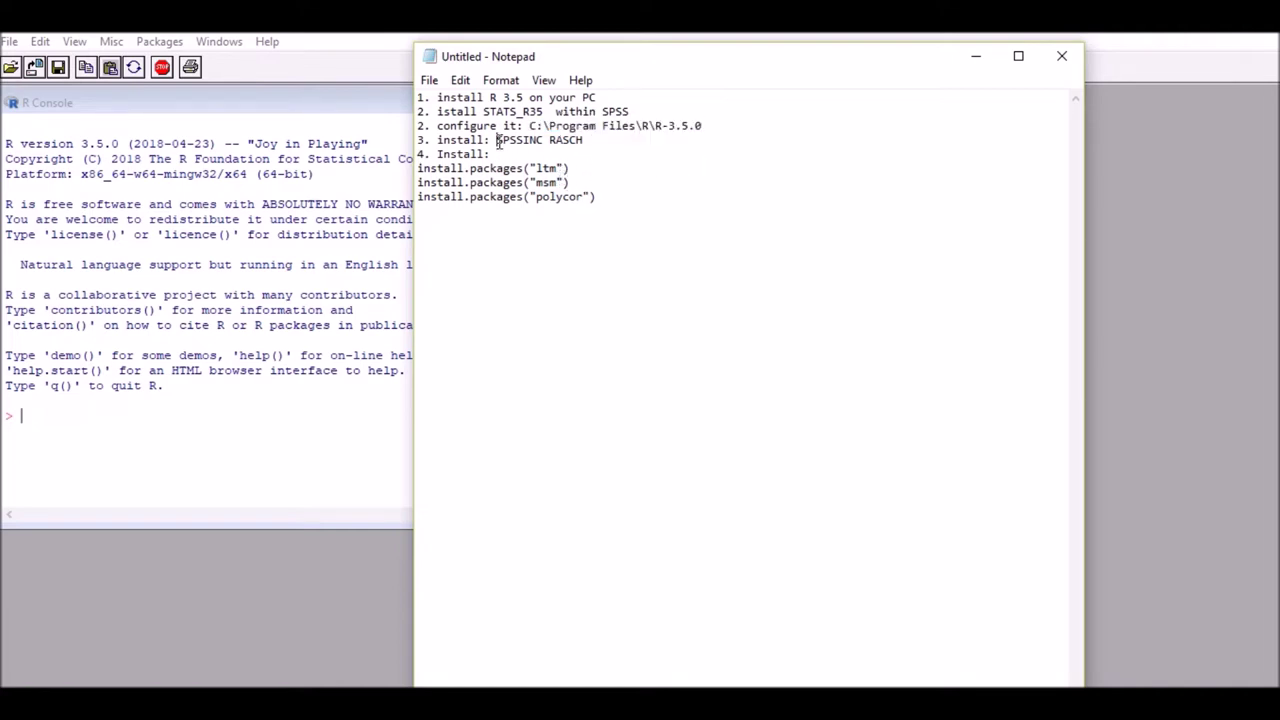
{"action": "left_click_drag", "start_coordinate": [497, 141], "coordinate": [590, 140]}
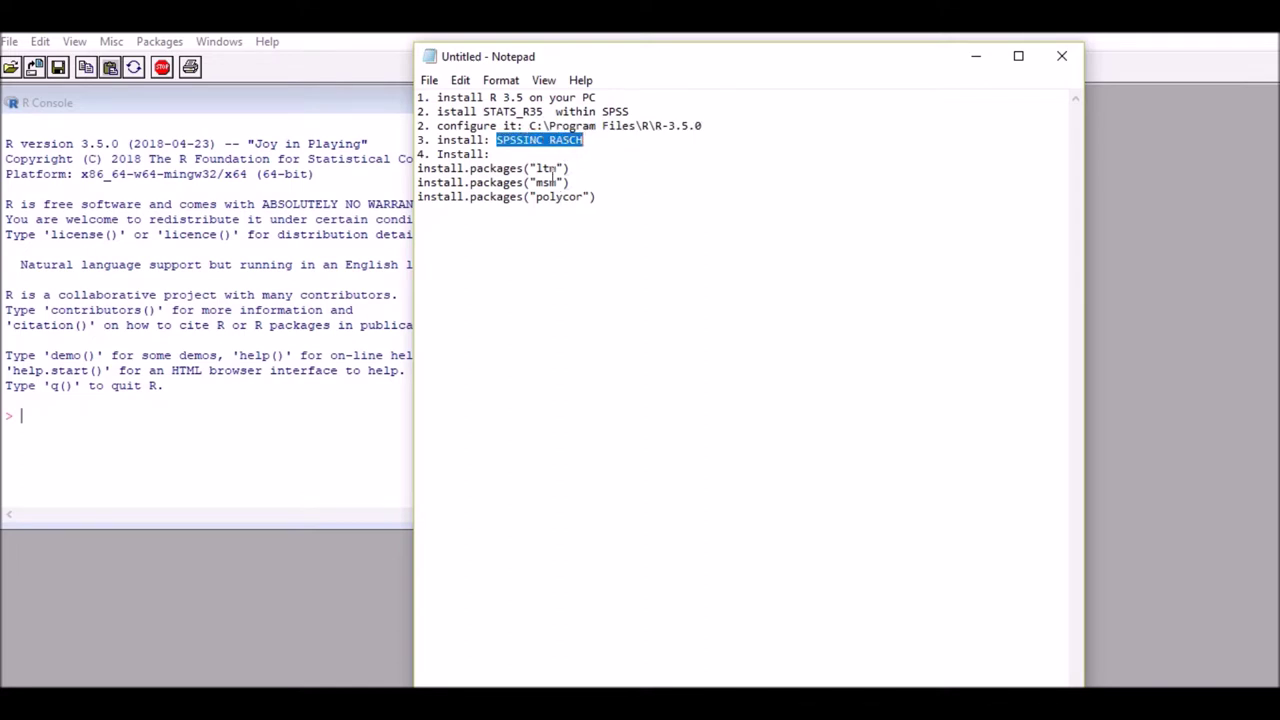
{"action": "left_click", "coordinate": [975, 56]}
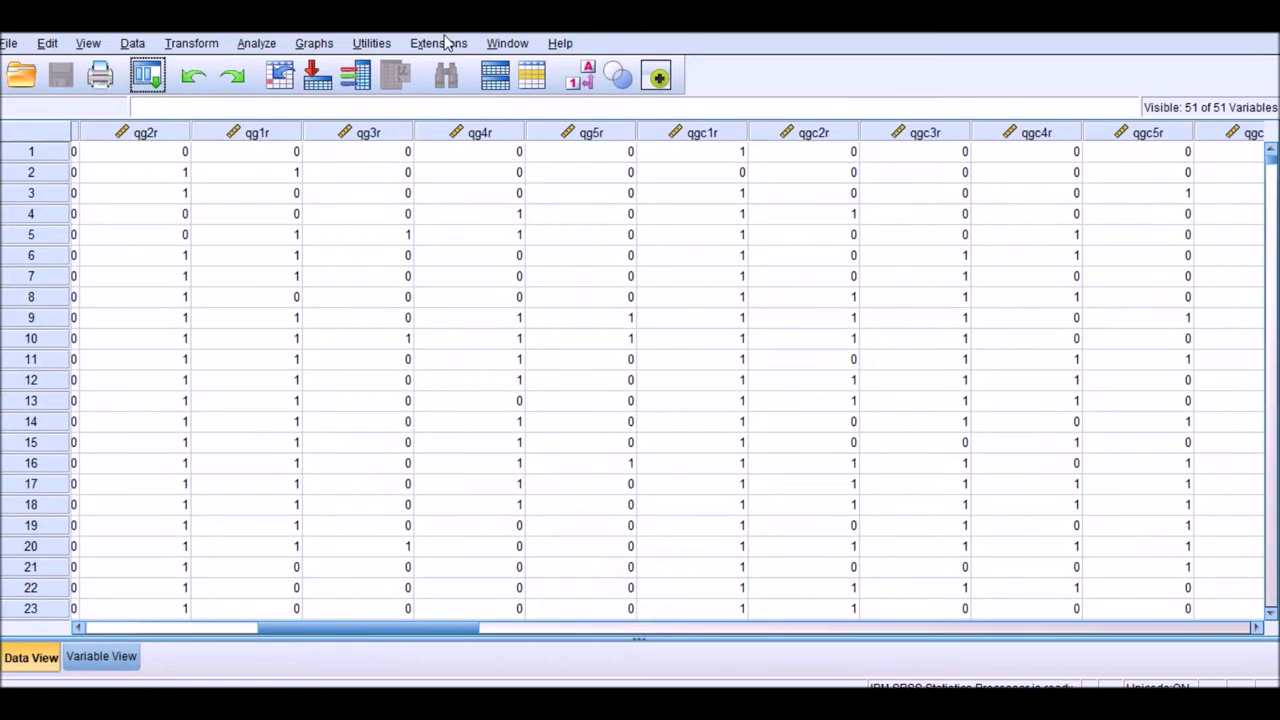
{"action": "left_click", "coordinate": [446, 42]}
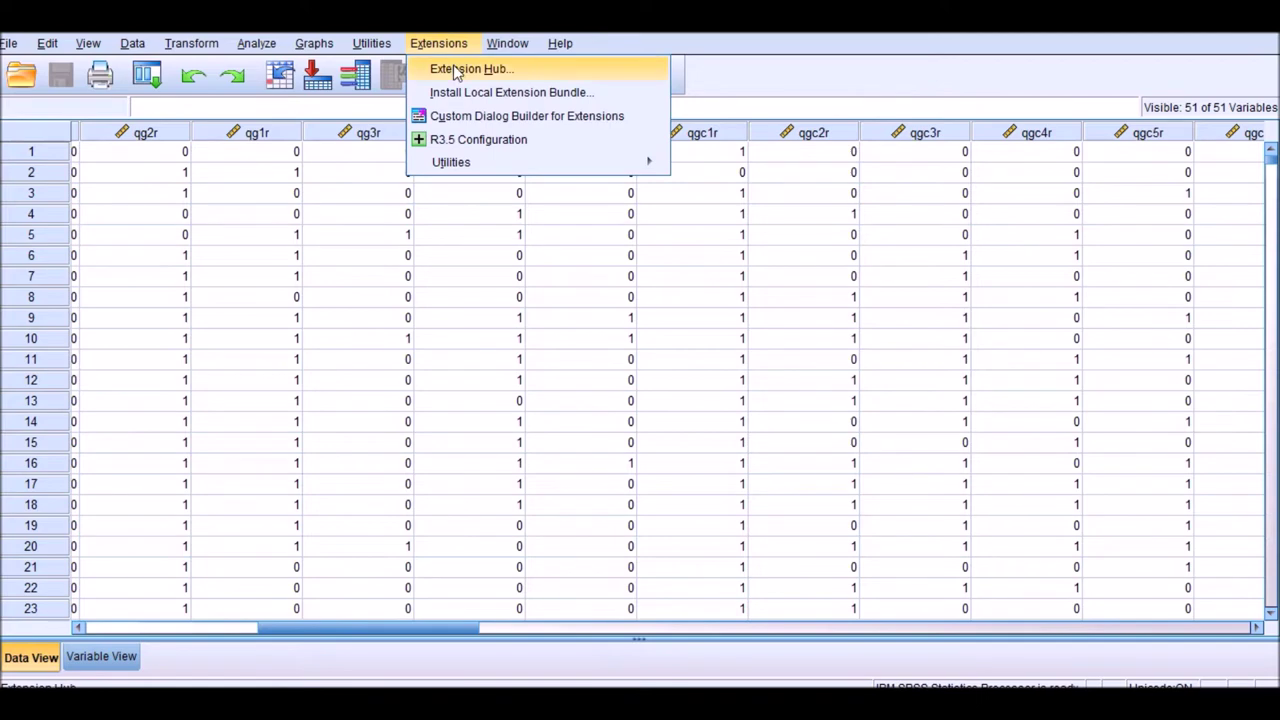
Open the Extension Hub and sort the extension list by Name.
{"action": "left_click", "coordinate": [456, 70]}
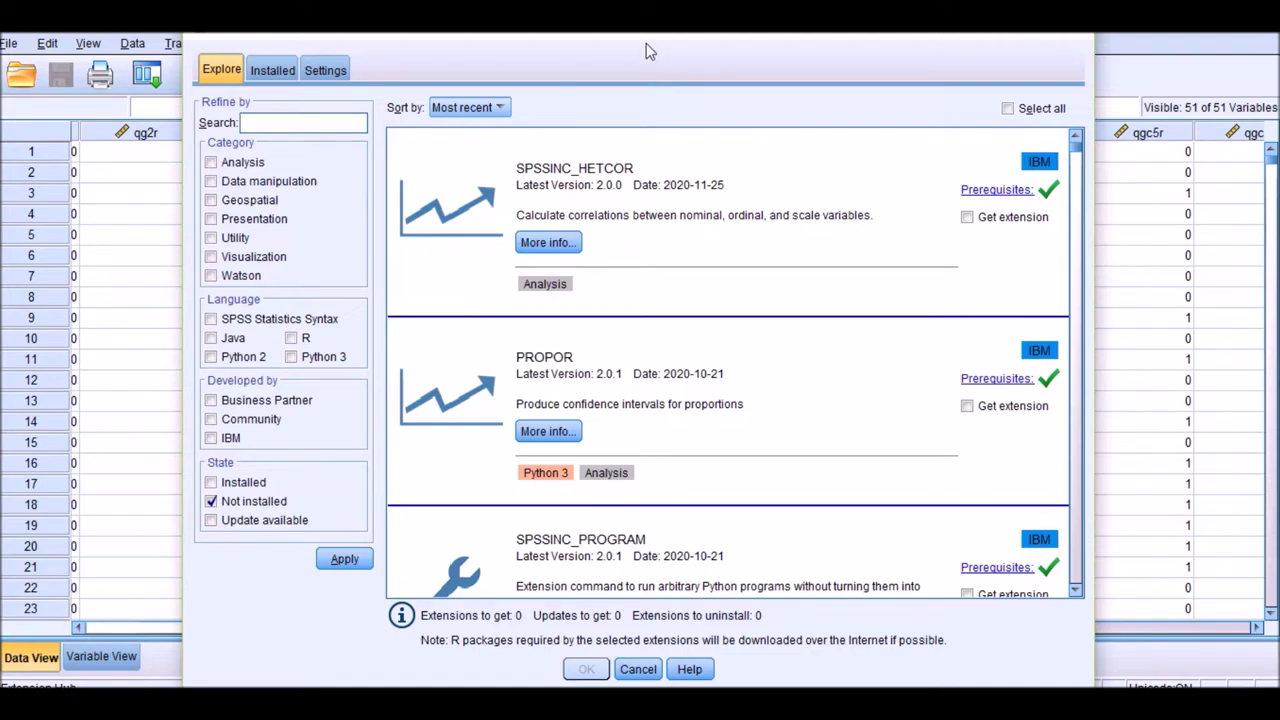
{"action": "left_click_drag", "start_coordinate": [646, 43], "coordinate": [644, 59]}
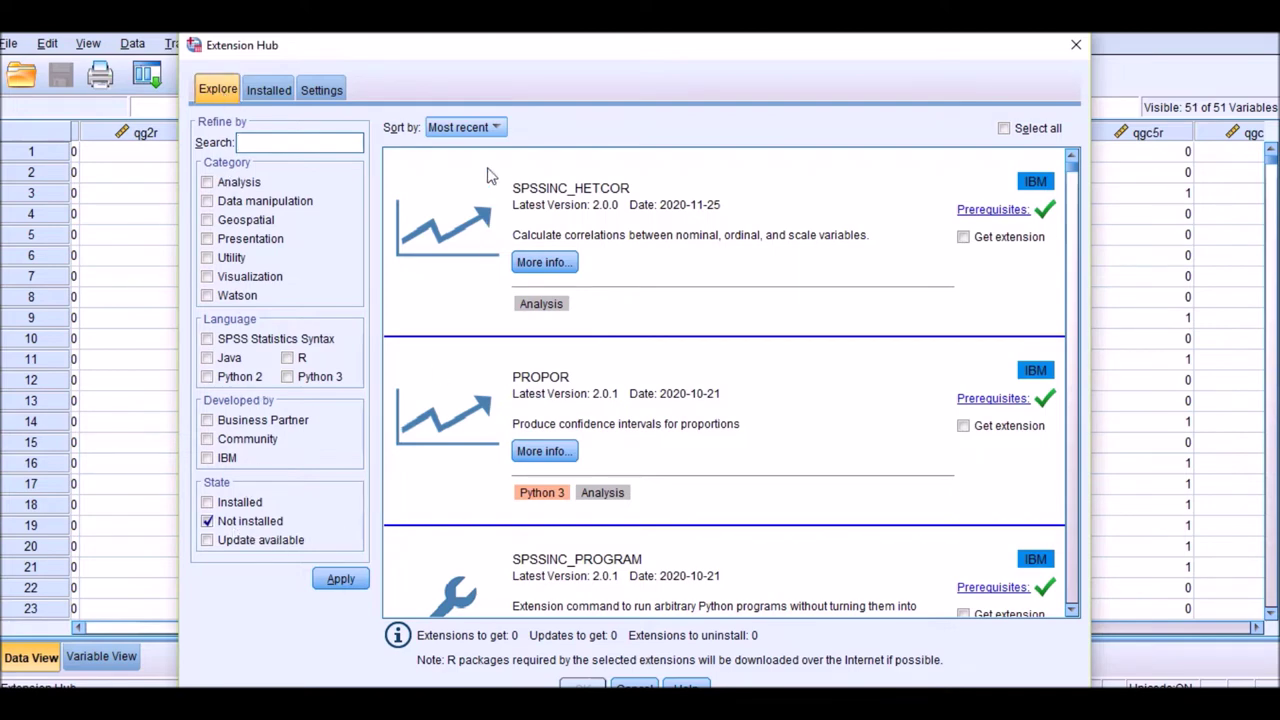
{"action": "left_click", "coordinate": [496, 127]}
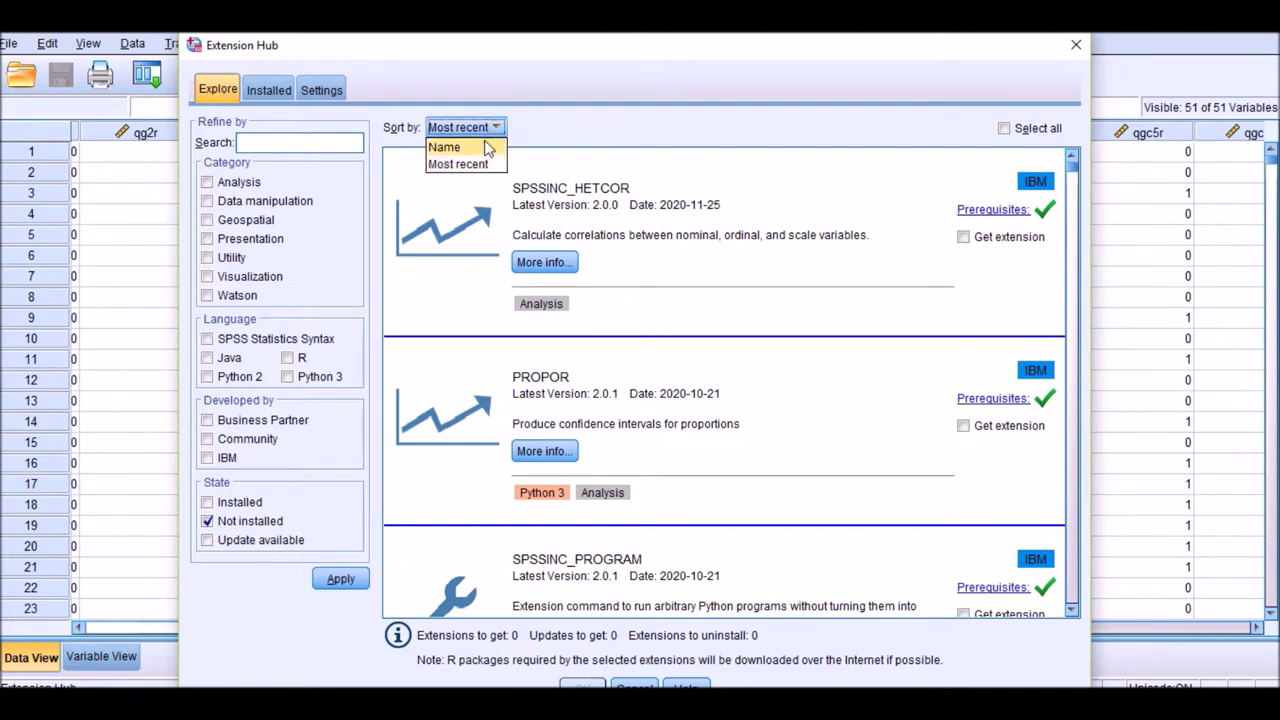
{"action": "left_click", "coordinate": [445, 147]}
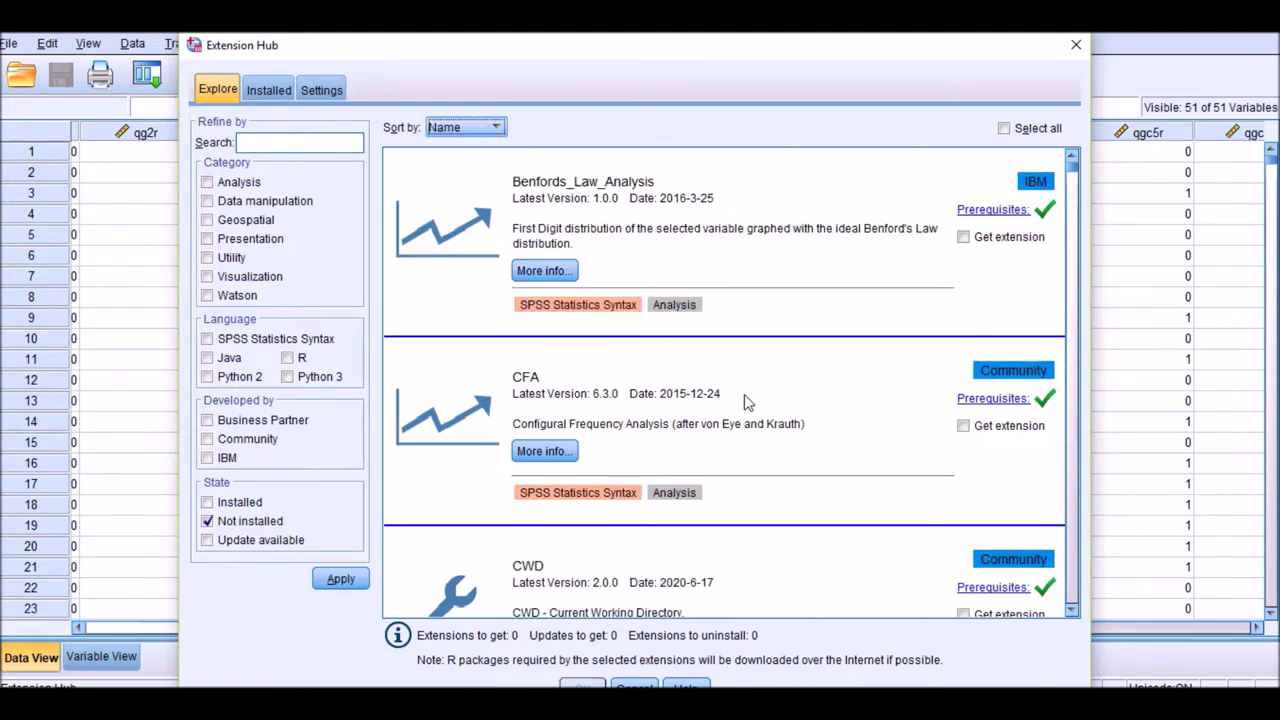
Mark SPSSINC_RASCH for Get extension and confirm the one queued extension.
{"action": "scroll", "coordinate": [950, 305], "scroll_direction": "down", "scroll_amount": 3}
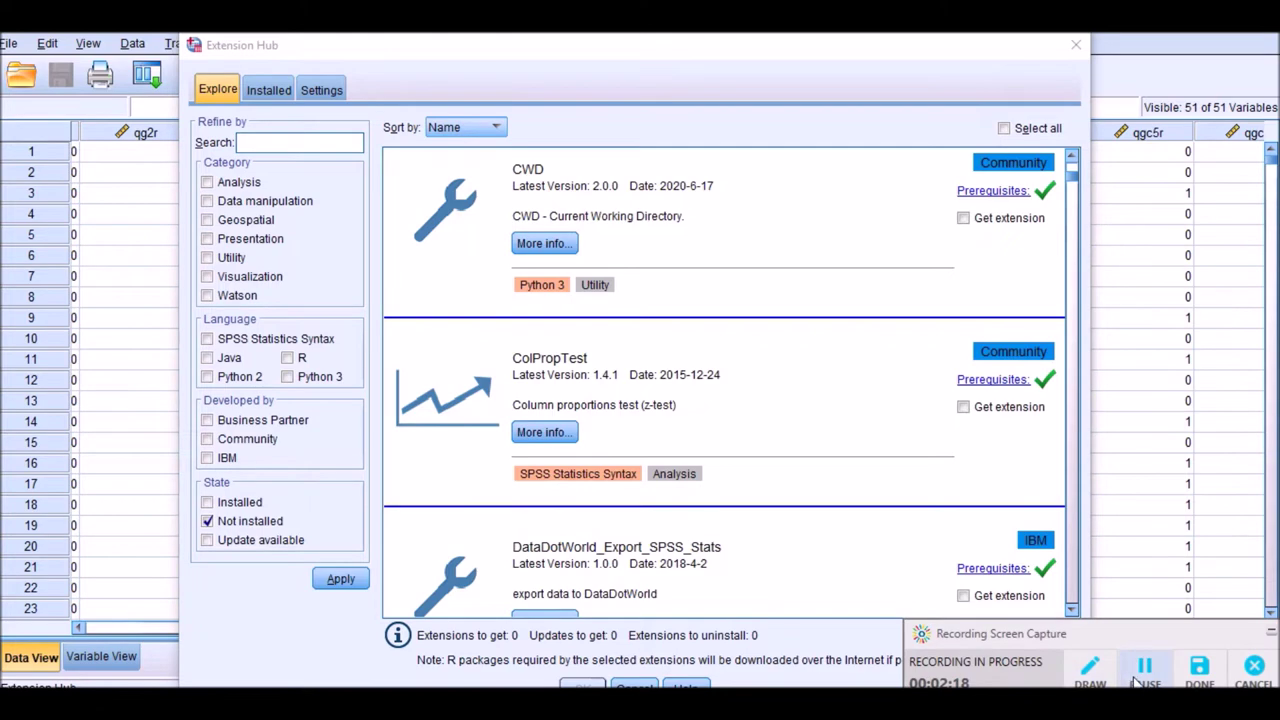
{"action": "scroll", "coordinate": [880, 450], "scroll_direction": "down", "scroll_amount": 10}
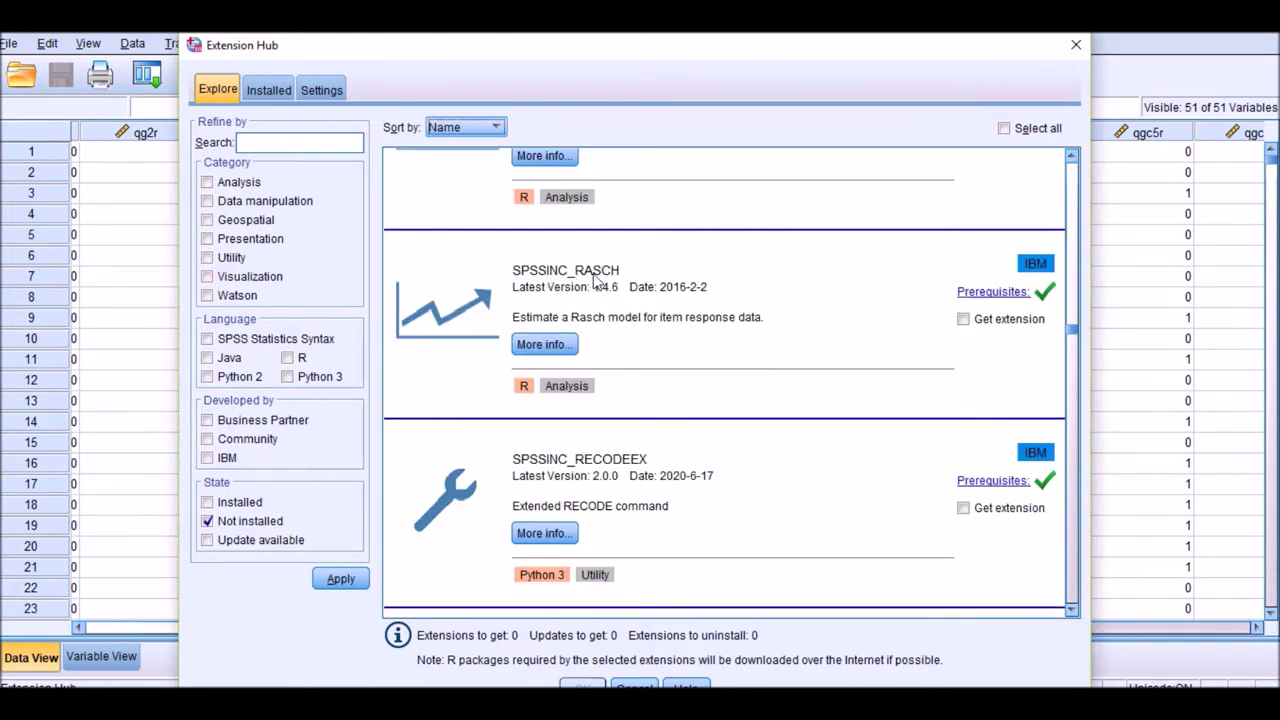
{"action": "left_click", "coordinate": [964, 322]}
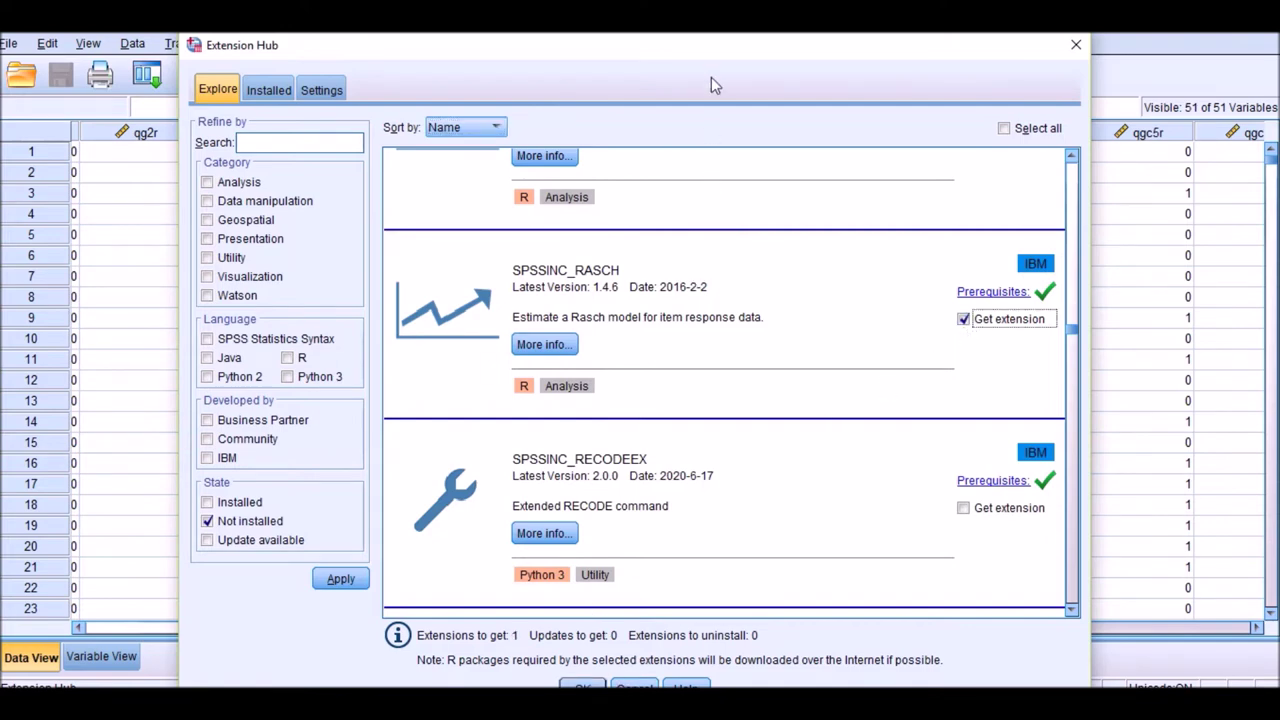
{"action": "left_click_drag", "start_coordinate": [703, 66], "coordinate": [699, 46]}
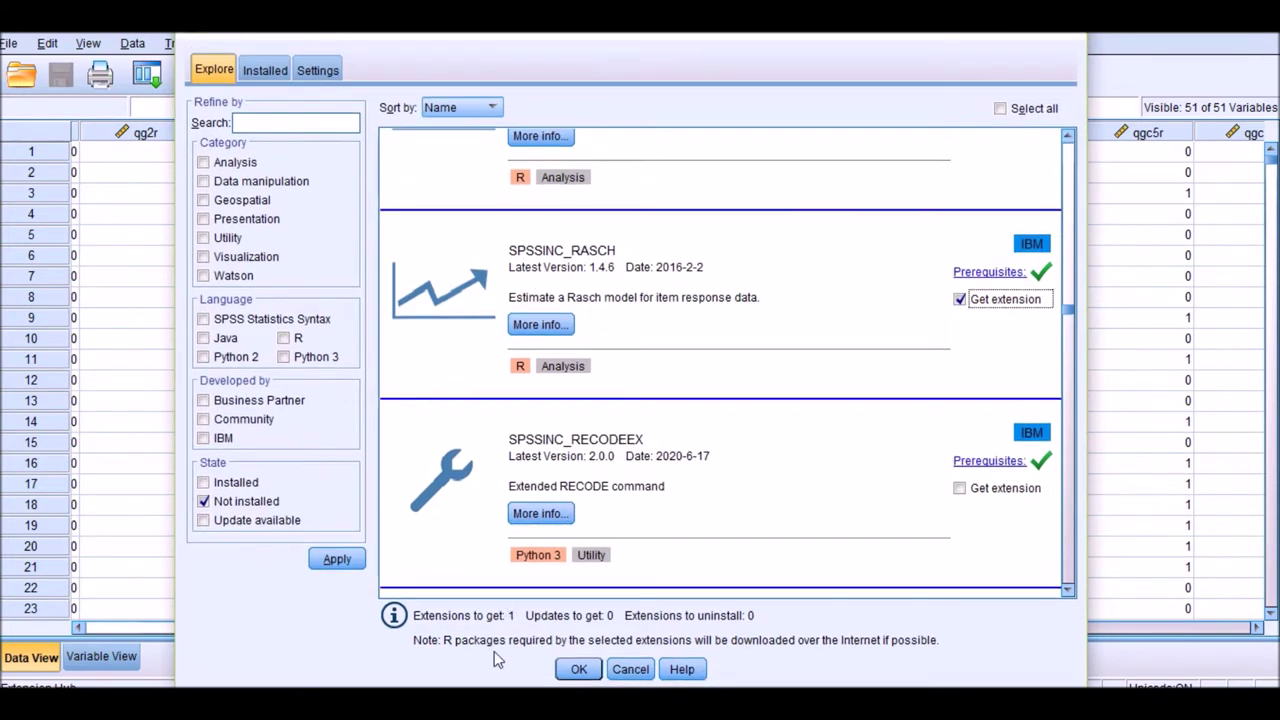
{"action": "left_click", "coordinate": [578, 669]}
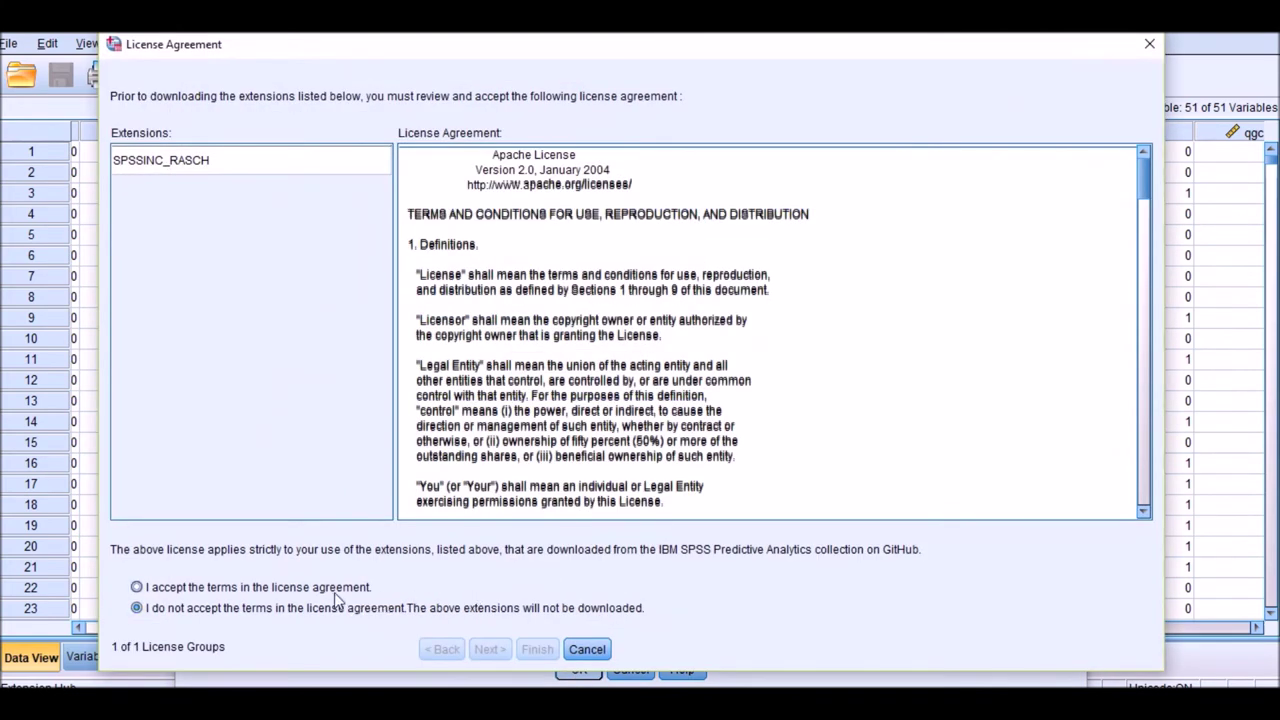
Accept the SPSSINC_RASCH license, finish the install, dismiss the summary, and maximize the output log.
{"action": "left_click", "coordinate": [337, 589]}
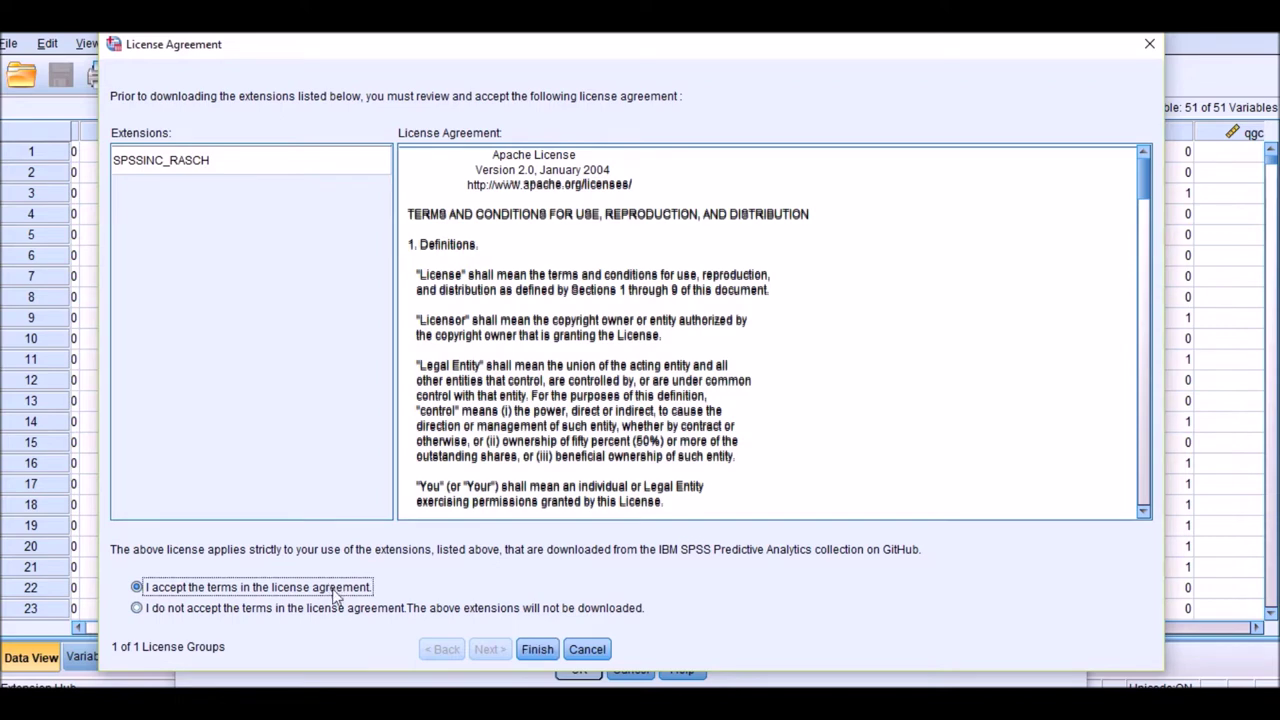
{"action": "left_click", "coordinate": [537, 650]}
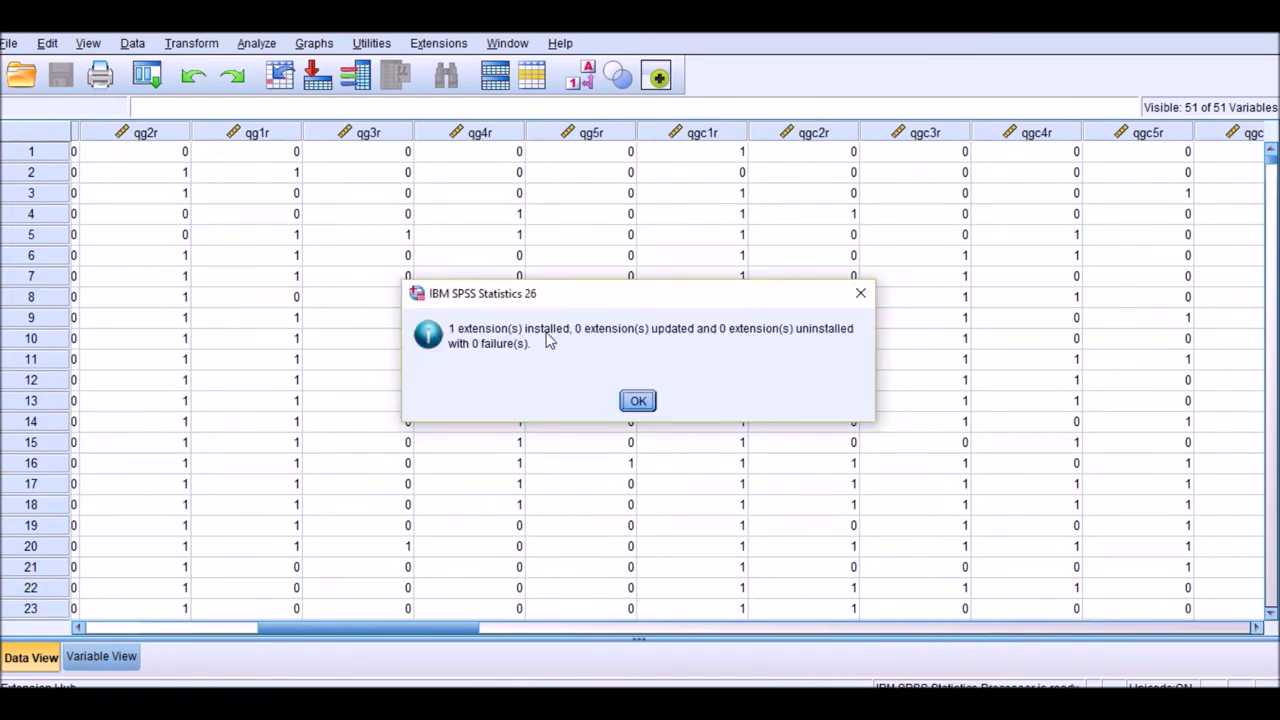
{"action": "left_click", "coordinate": [638, 401]}
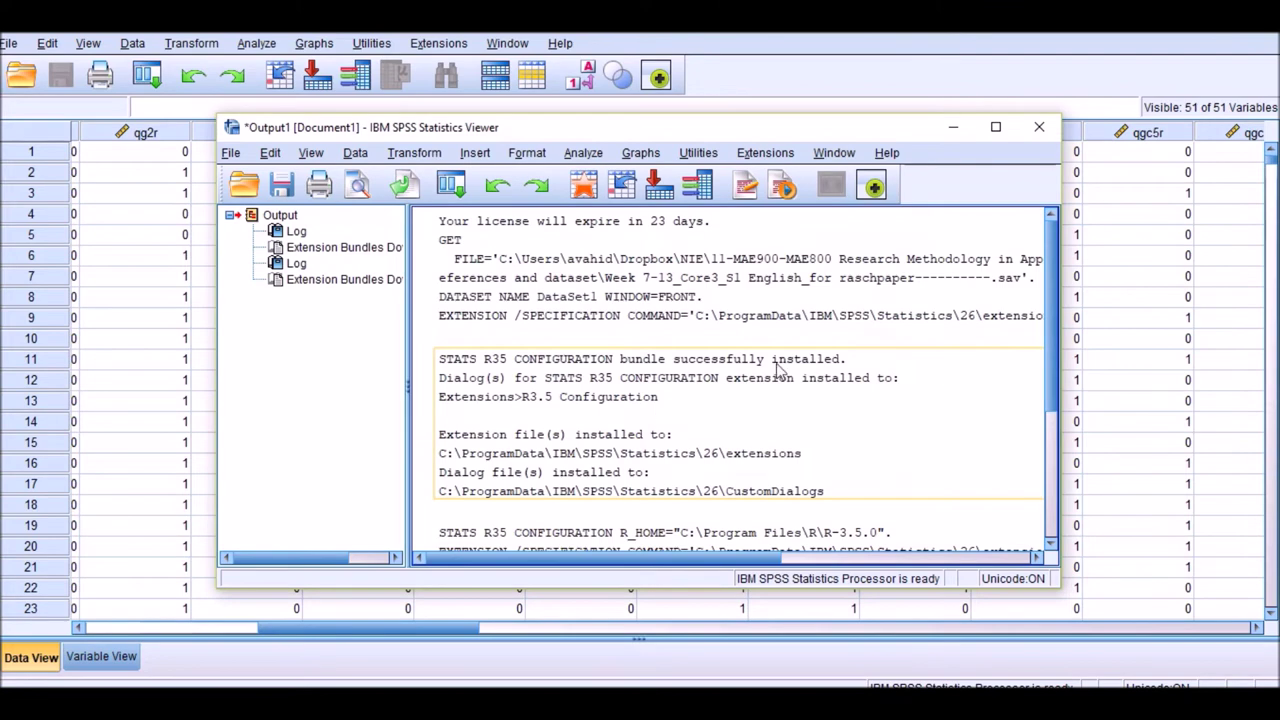
{"action": "left_click", "coordinate": [995, 127]}
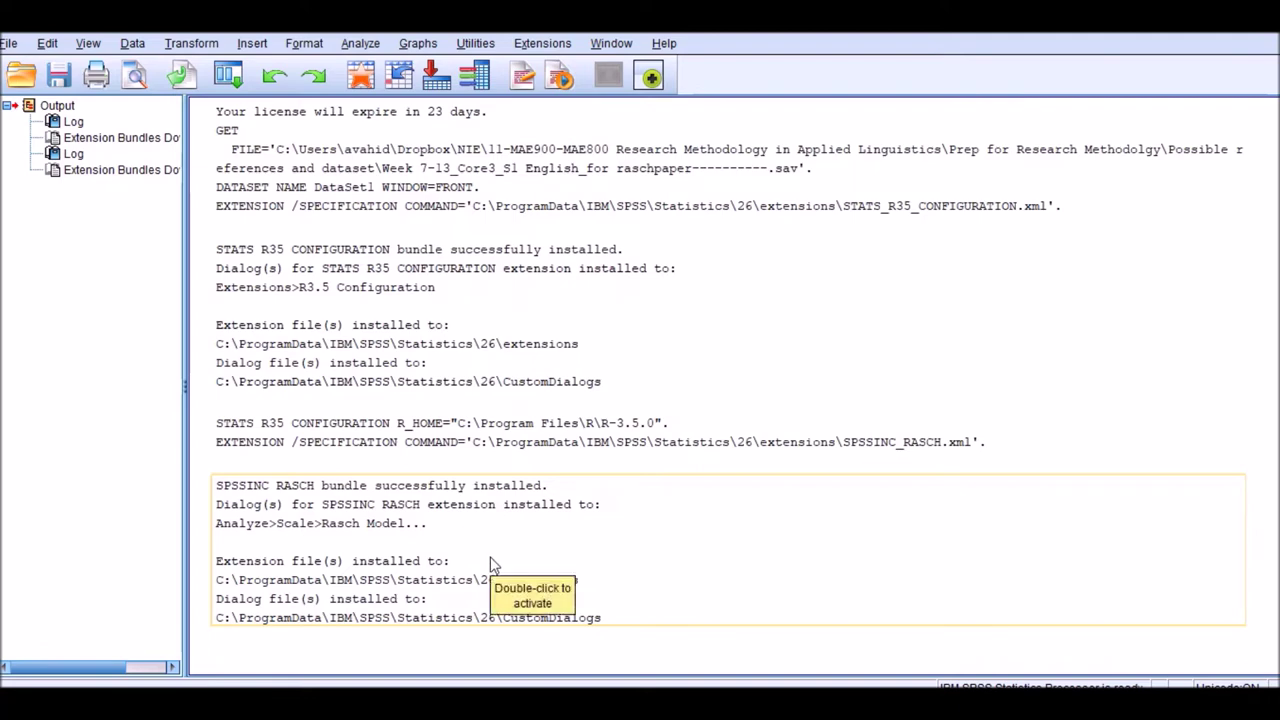
Open Analyze > Scale > Rasch Model, reposition and narrow its dialog, then close it without running.
{"action": "left_click", "coordinate": [1177, 36]}
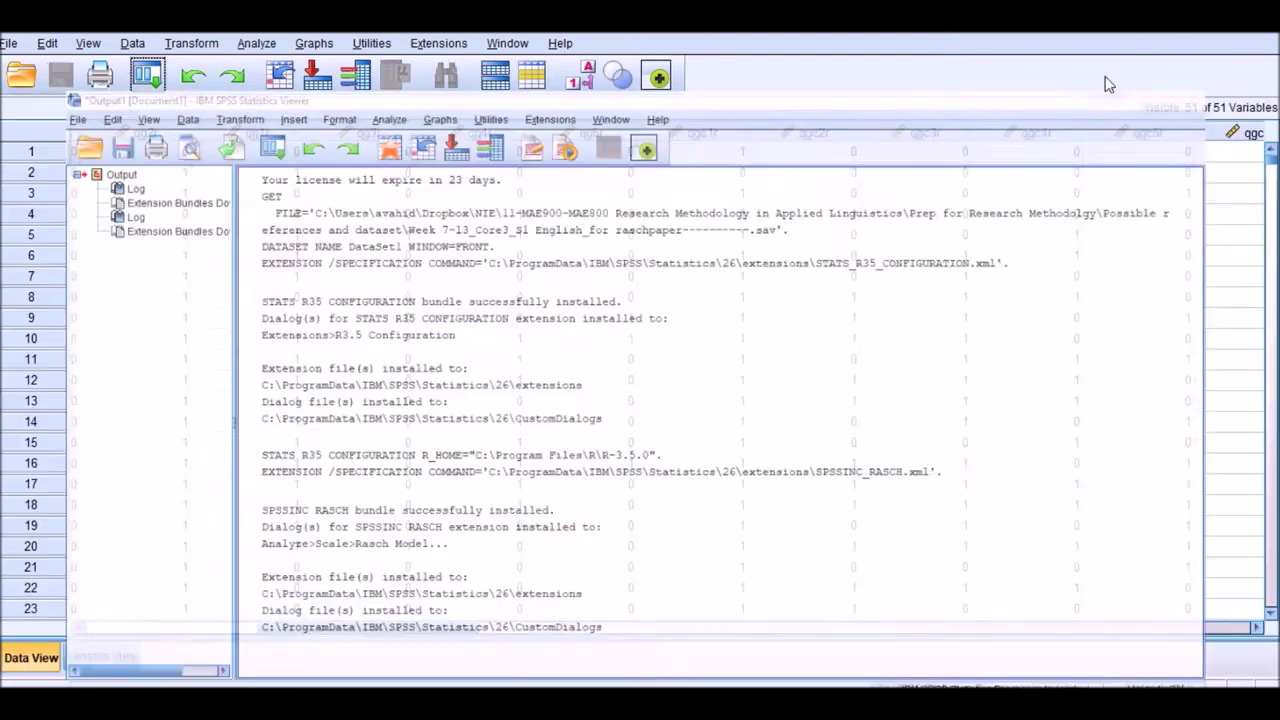
{"action": "left_click", "coordinate": [252, 43]}
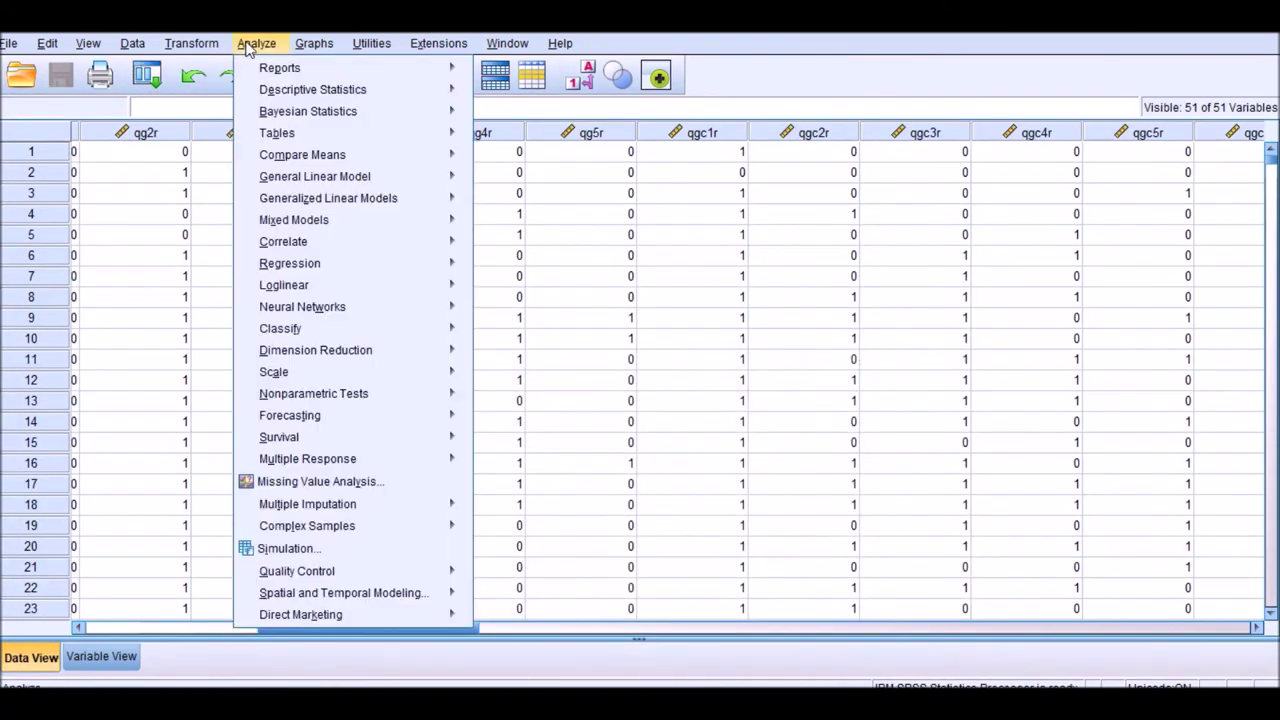
{"action": "mouse_move", "coordinate": [407, 376]}
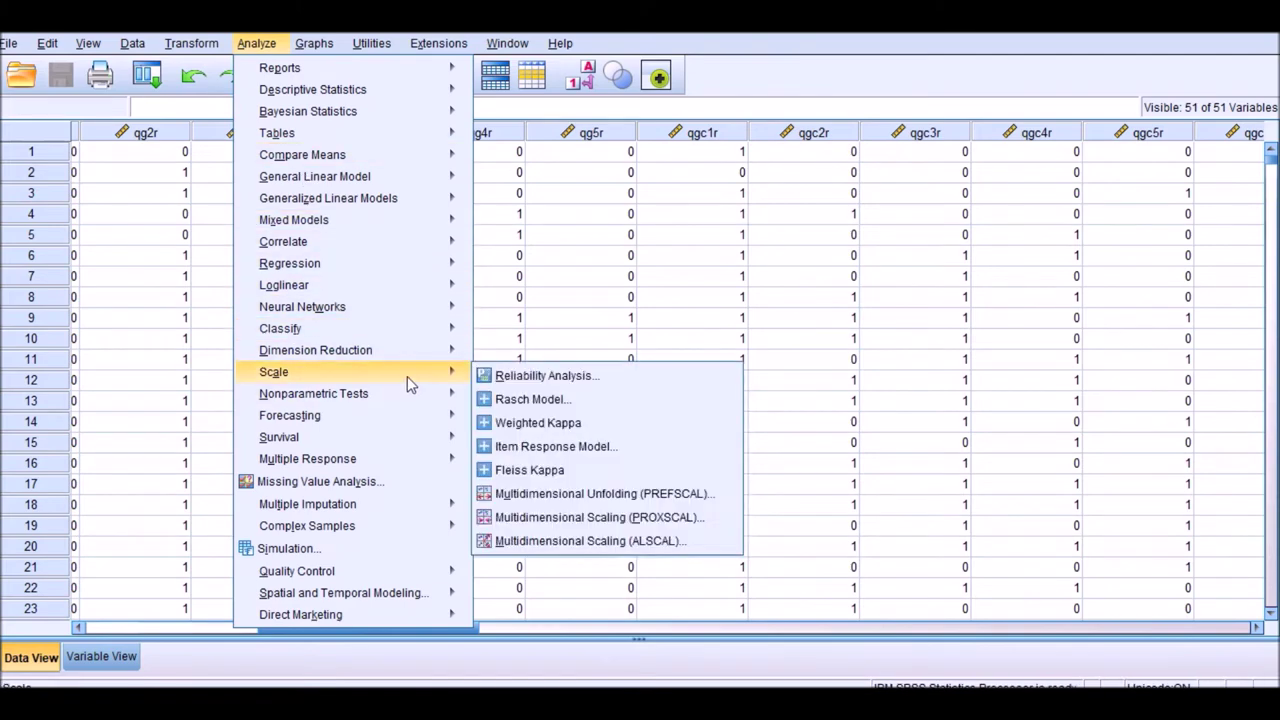
{"action": "left_click", "coordinate": [521, 401]}
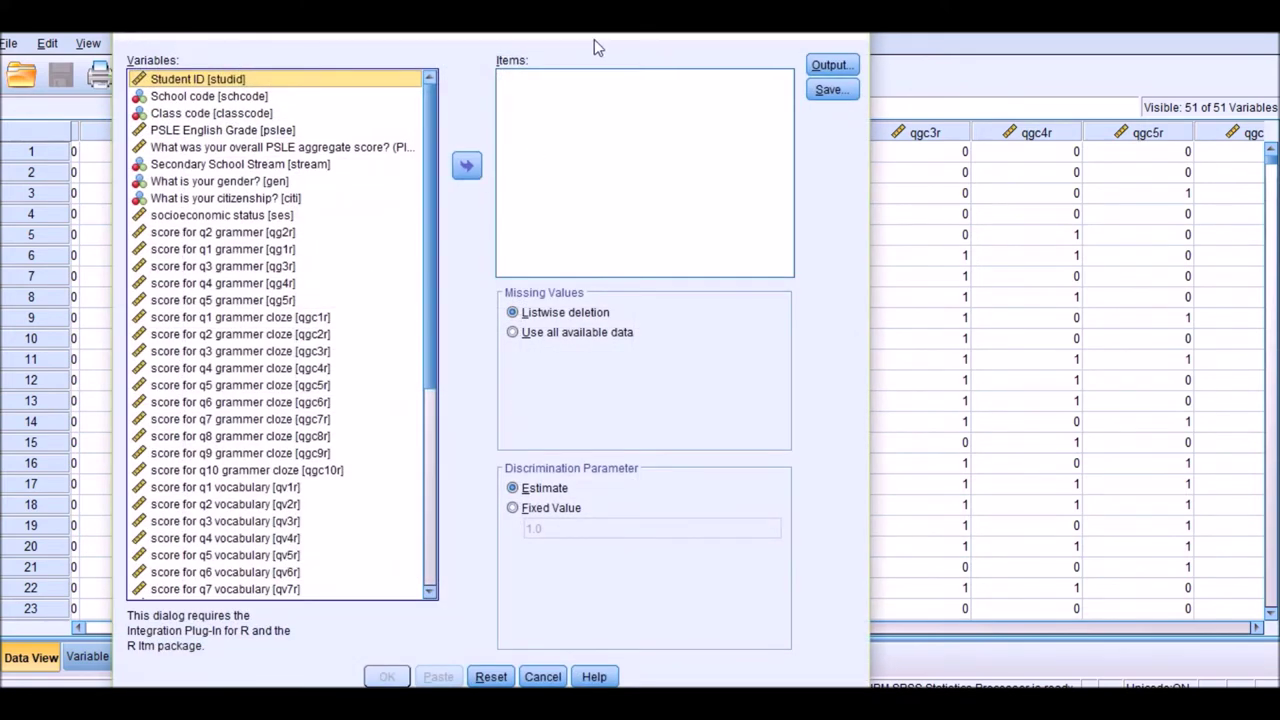
{"action": "left_click_drag", "start_coordinate": [600, 48], "coordinate": [600, 120]}
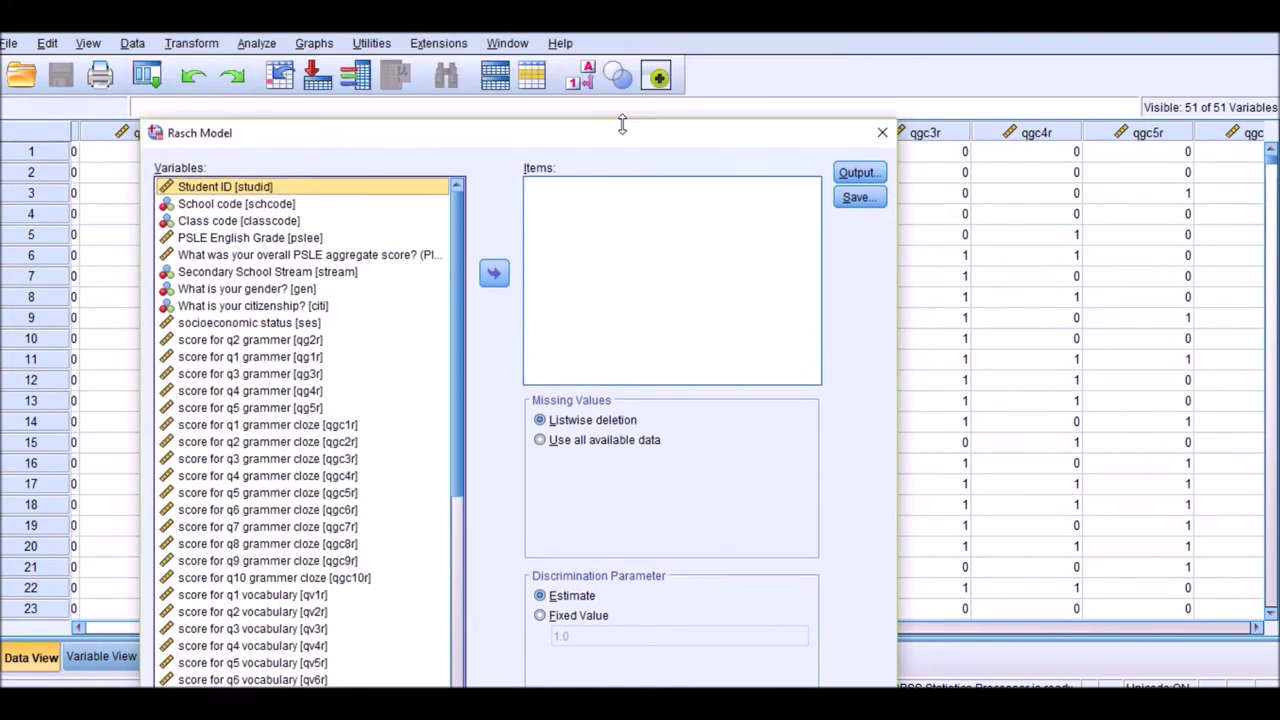
{"action": "left_click_drag", "start_coordinate": [896, 307], "coordinate": [818, 310]}
{"action": "left_click_drag", "start_coordinate": [523, 143], "coordinate": [657, 85]}
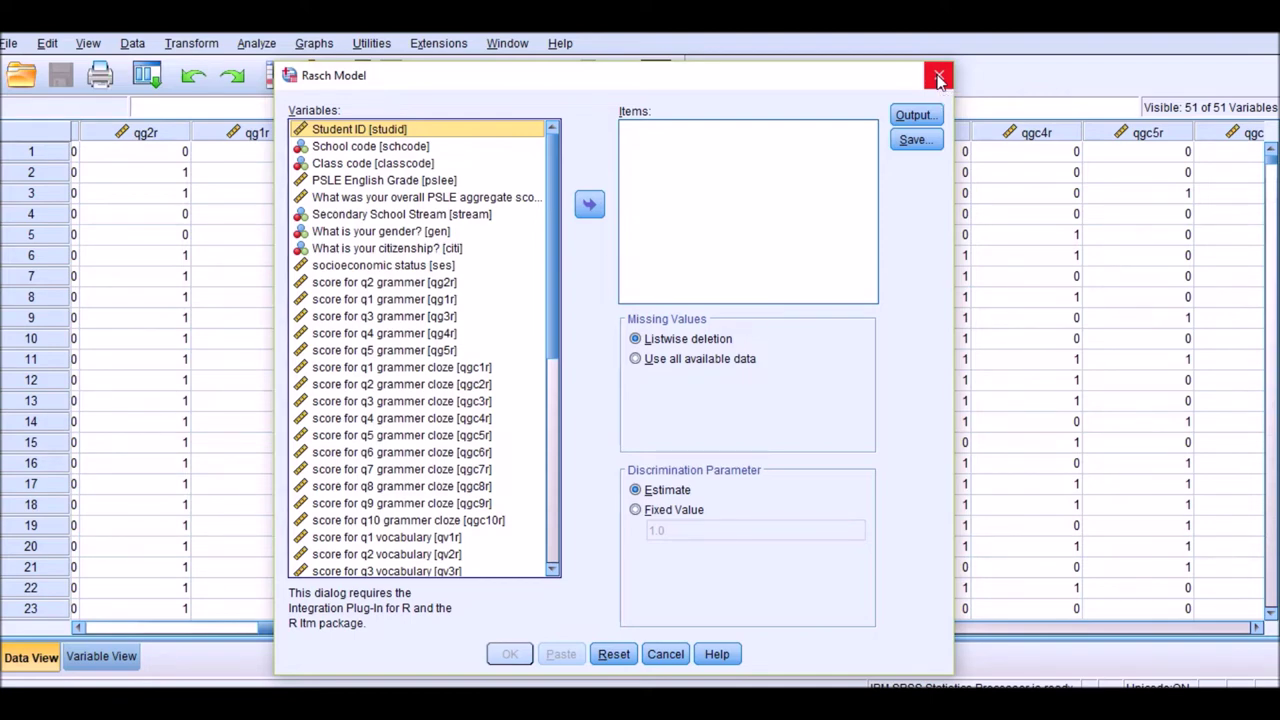
{"action": "left_click", "coordinate": [938, 78]}
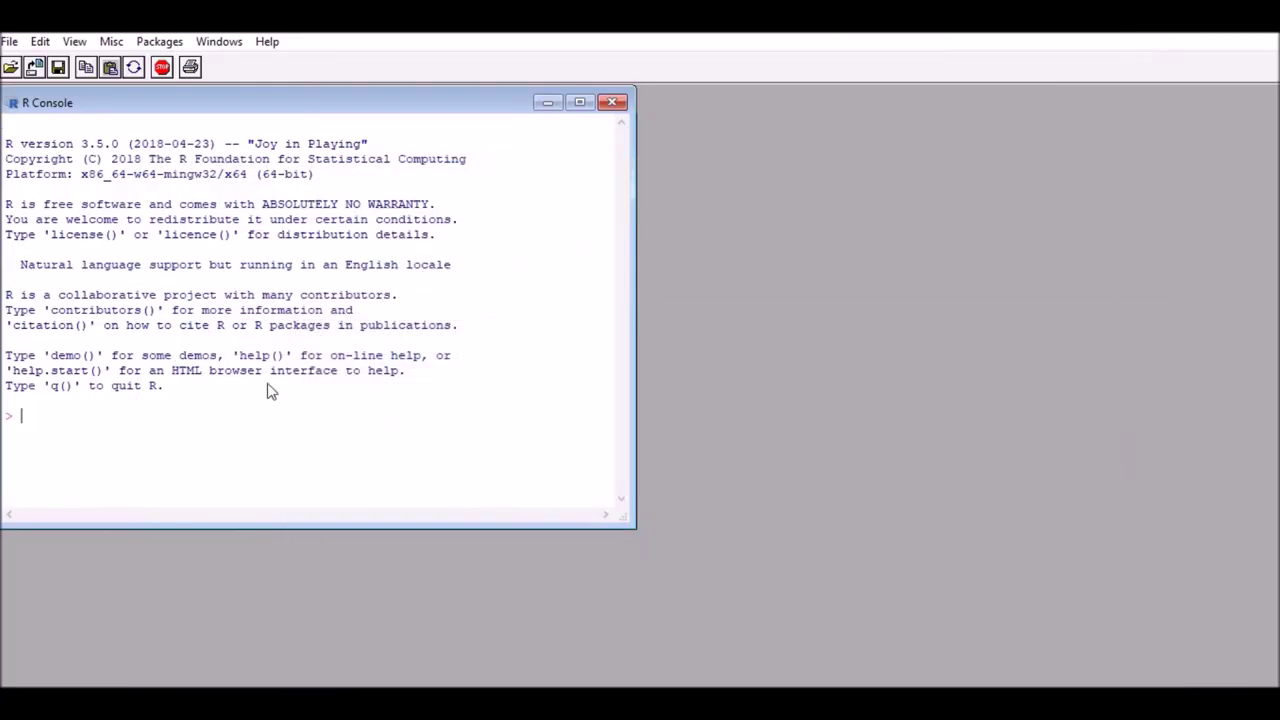
Copy the install.packages("ltm") line from the Notepad notes and paste it into R Console.
{"action": "key", "text": "alt+Tab"}
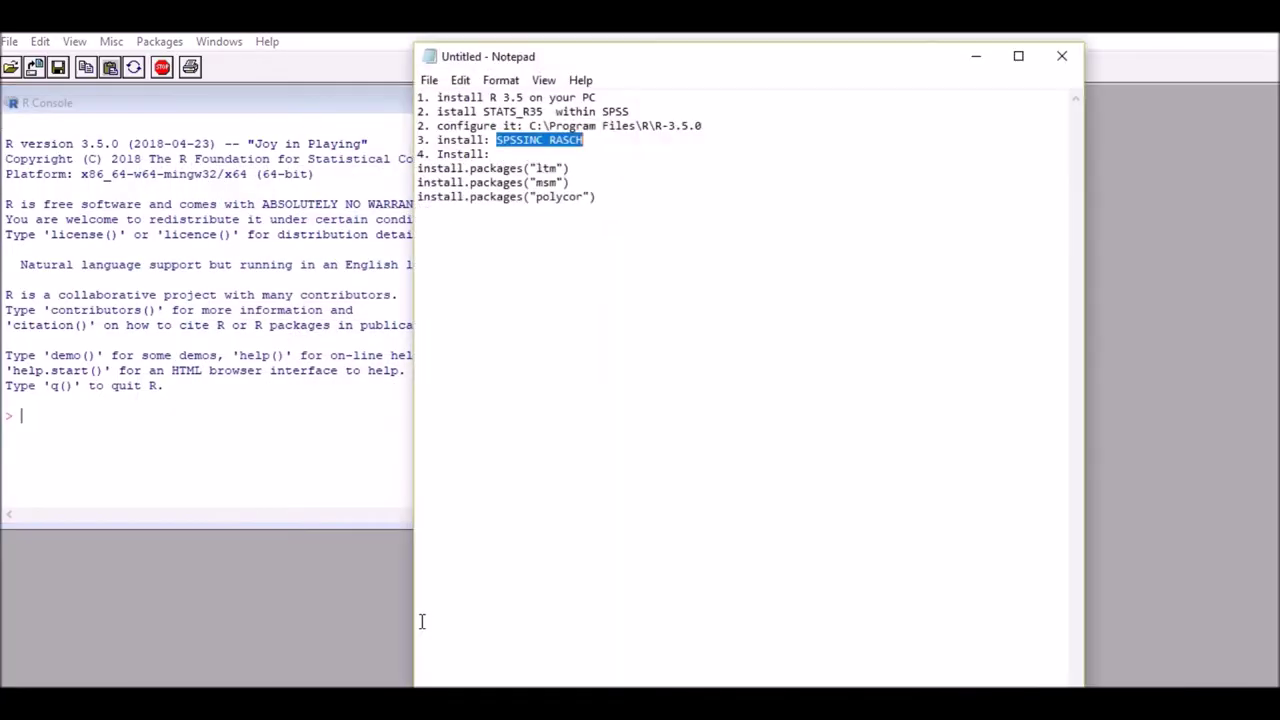
{"action": "left_click", "coordinate": [577, 170]}
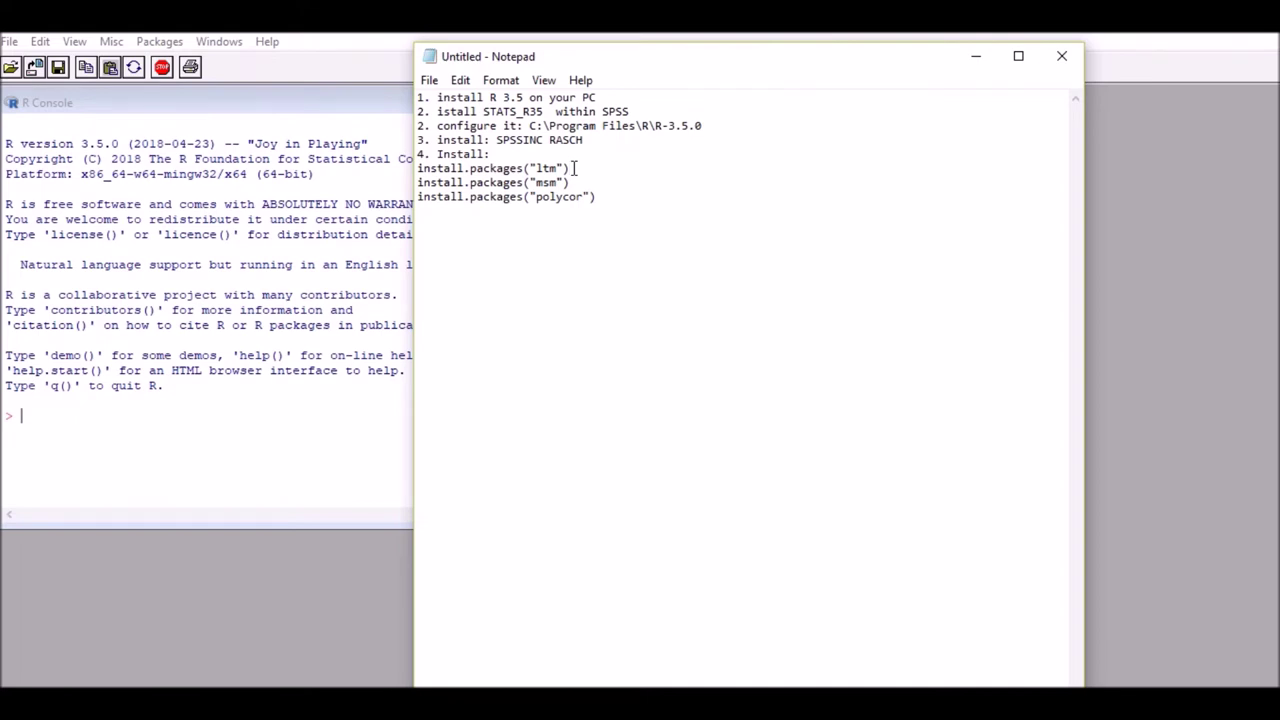
{"action": "left_click_drag", "start_coordinate": [575, 168], "coordinate": [412, 168]}
{"action": "key", "text": "ctrl+c"}
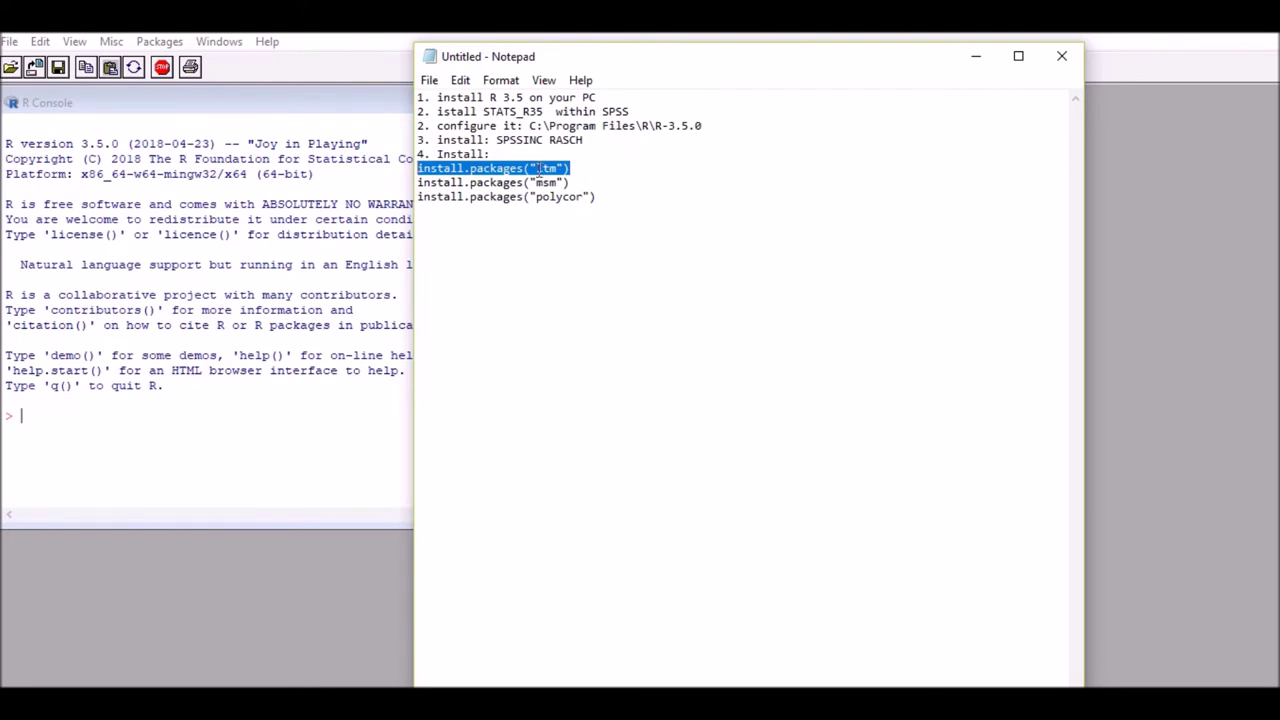
{"action": "left_click", "coordinate": [79, 421]}
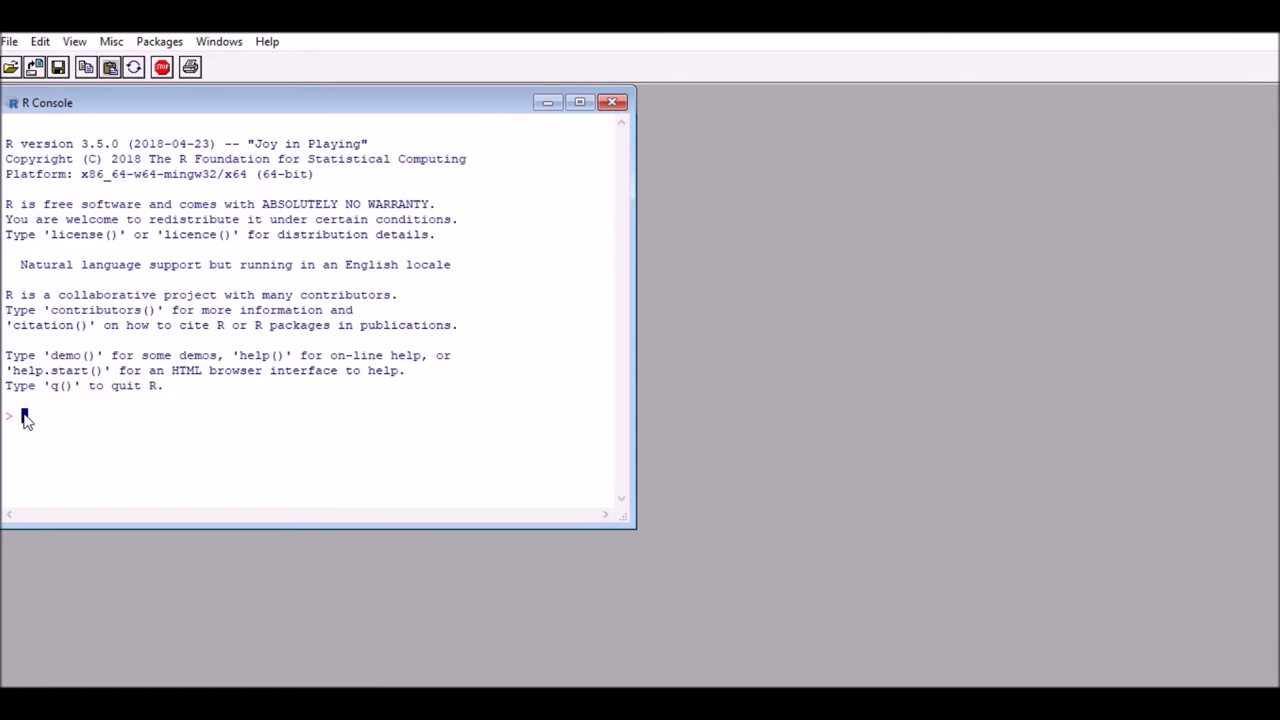
{"action": "key", "text": "ctrl+v"}
Run the ltm install from the Australia (Canberra) CRAN mirror, then return to the notes.
{"action": "key", "text": "Return"}
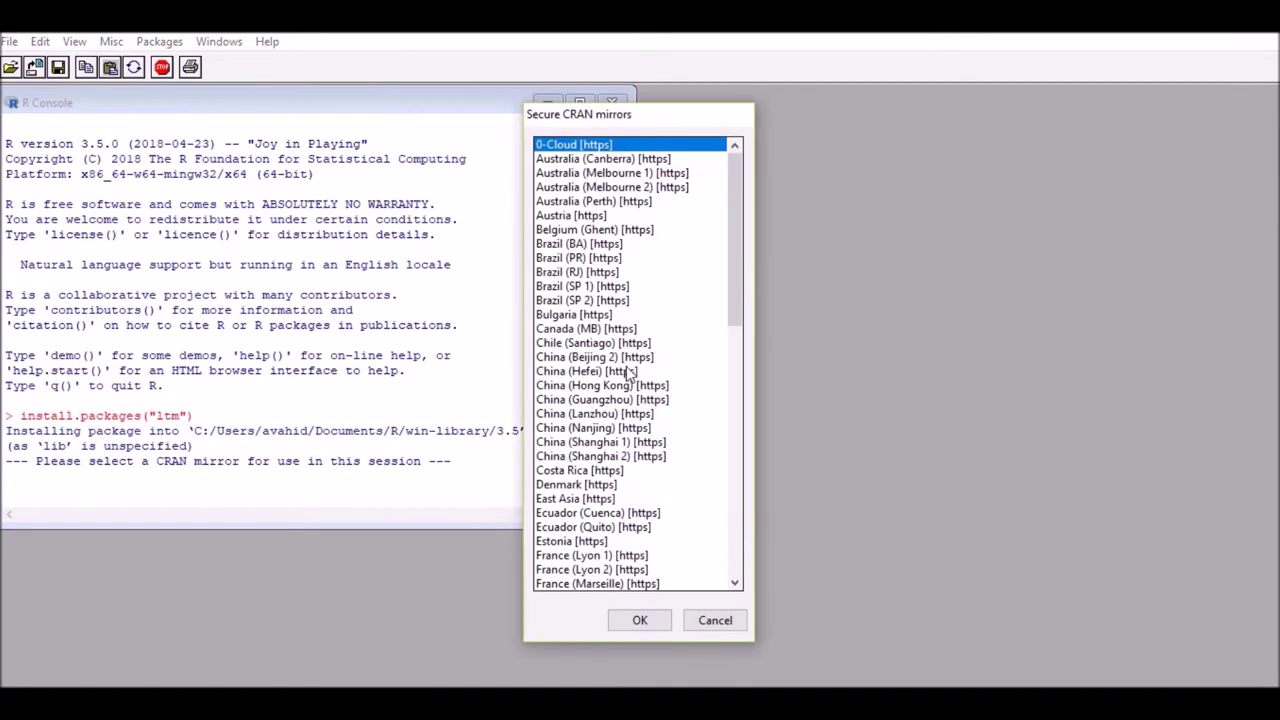
{"action": "left_click", "coordinate": [632, 160]}
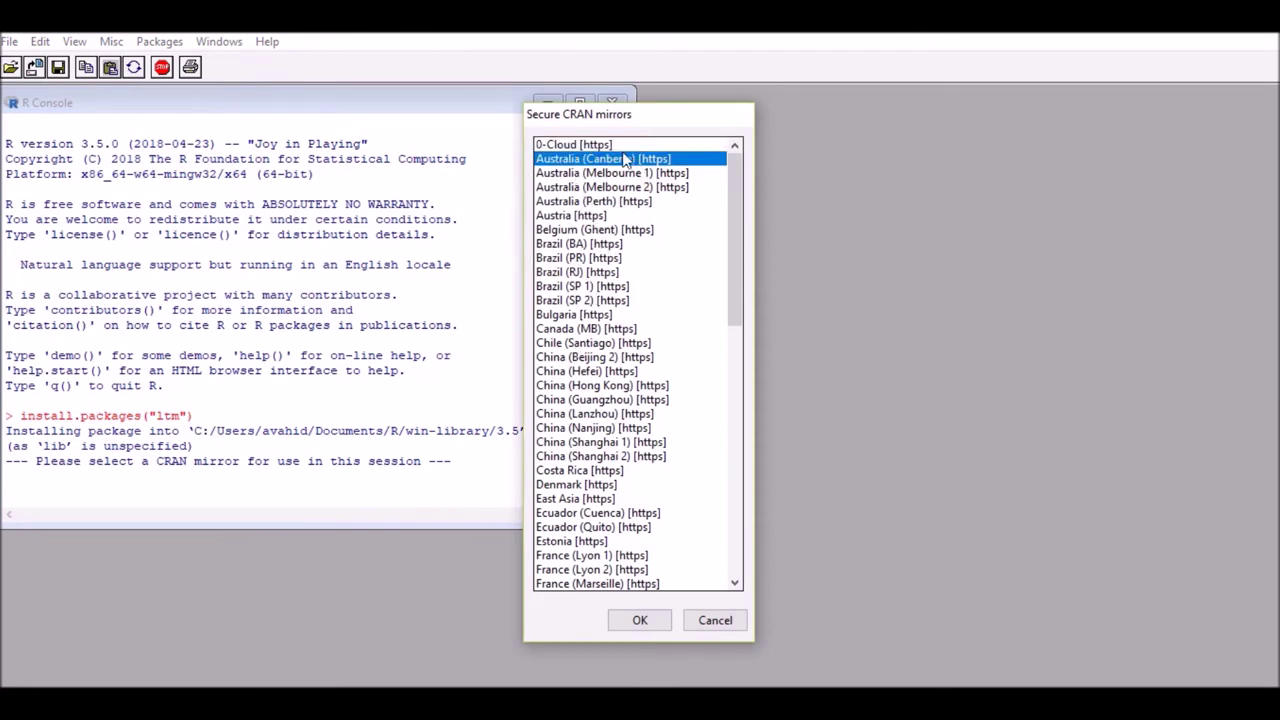
{"action": "left_click", "coordinate": [638, 619]}
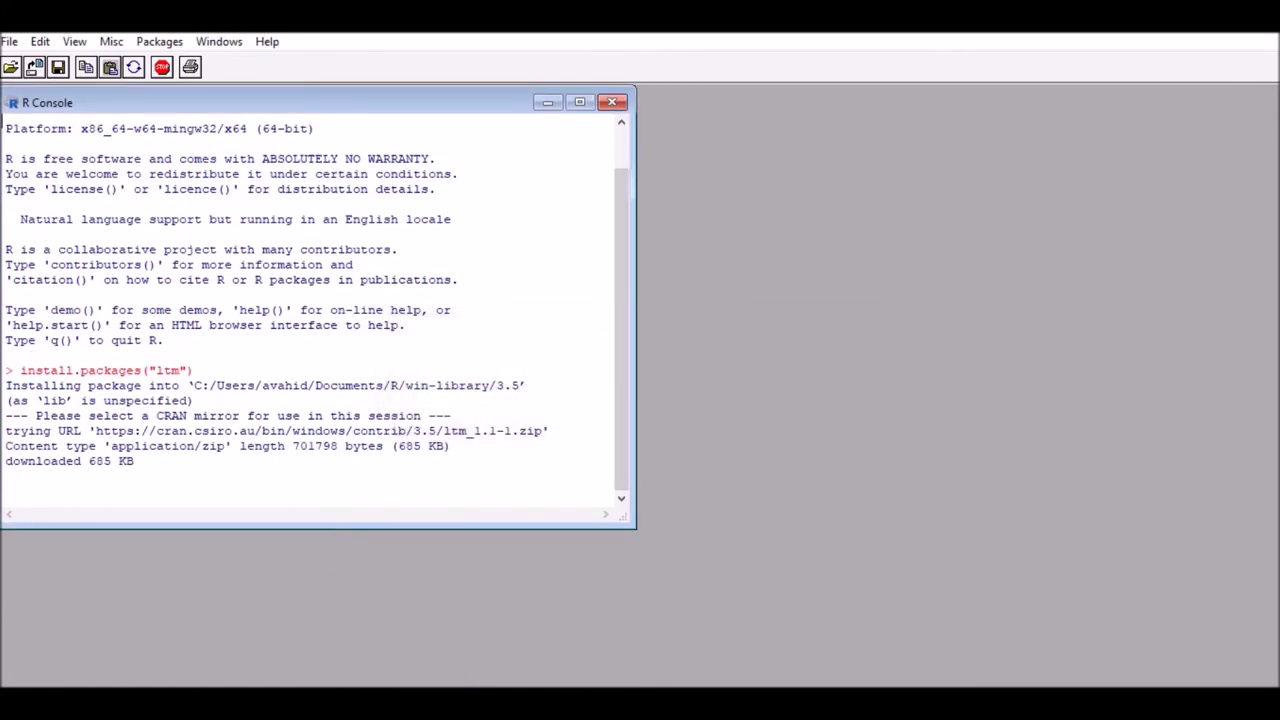
{"action": "left_click", "coordinate": [410, 686]}
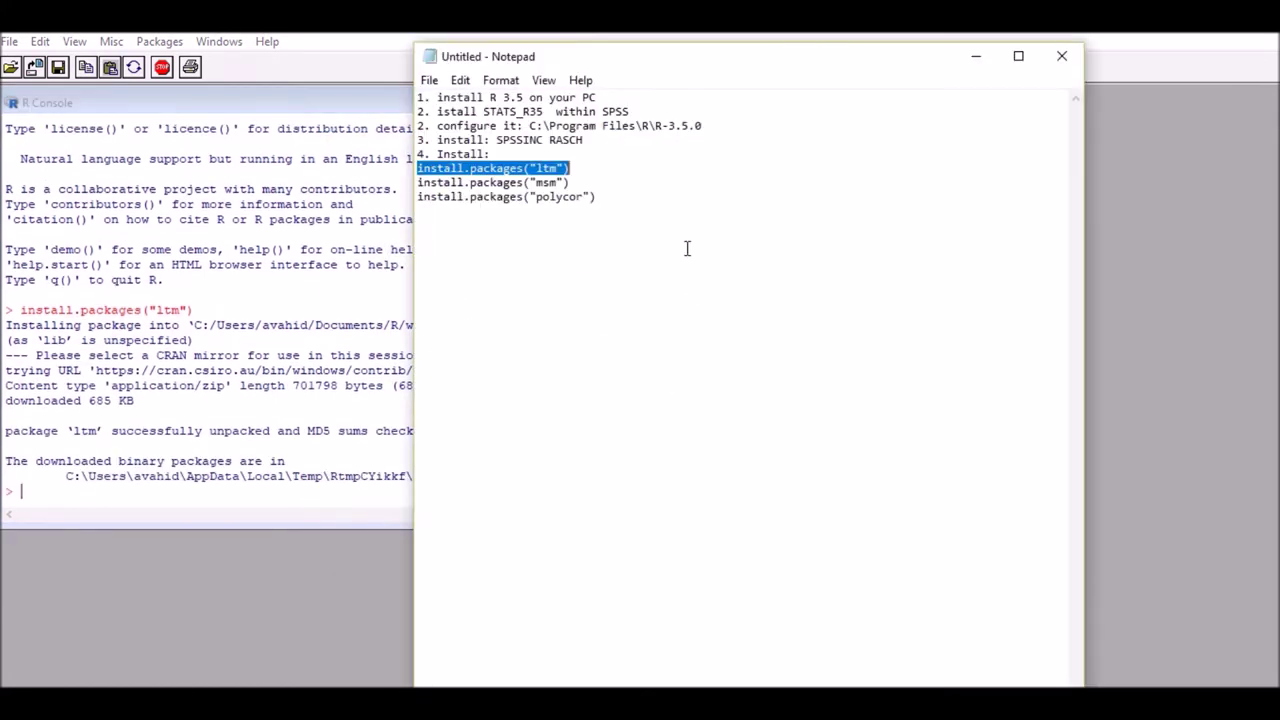
Copy the msm install line from the notes and run it in R Console.
{"action": "left_click_drag", "start_coordinate": [571, 183], "coordinate": [412, 182]}
{"action": "key", "text": "ctrl+c"}
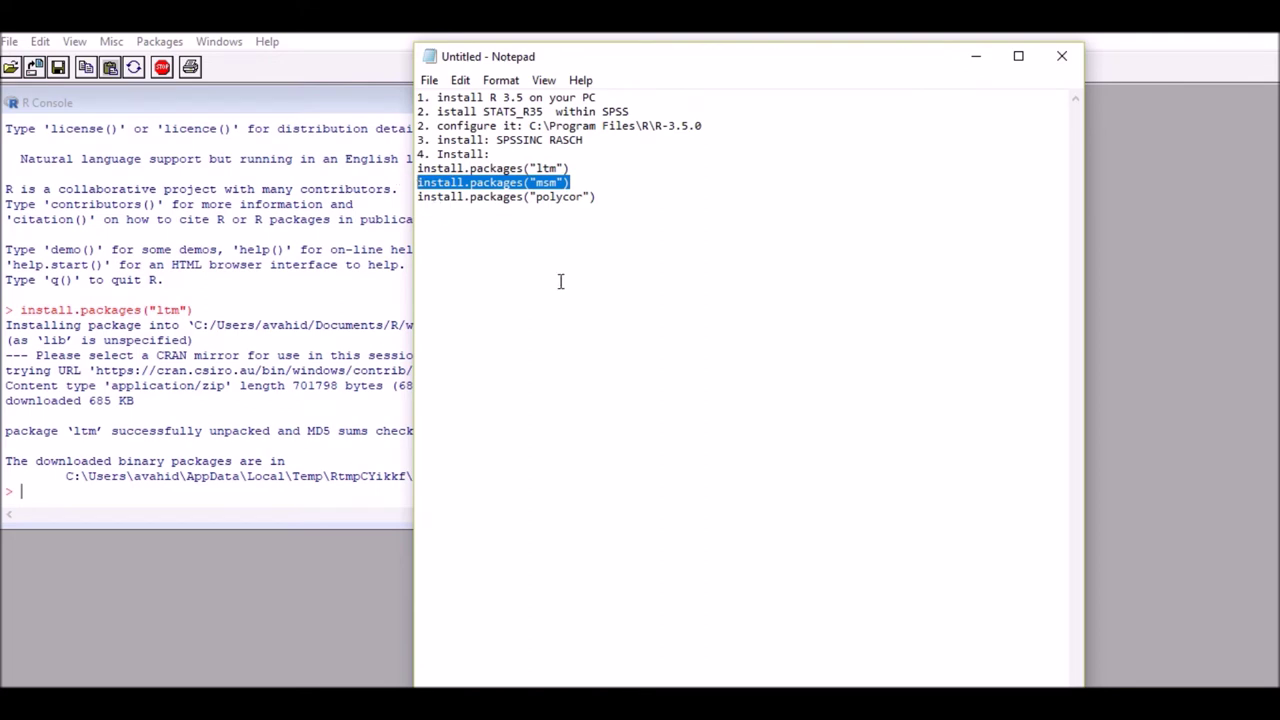
{"action": "left_click", "coordinate": [210, 502]}
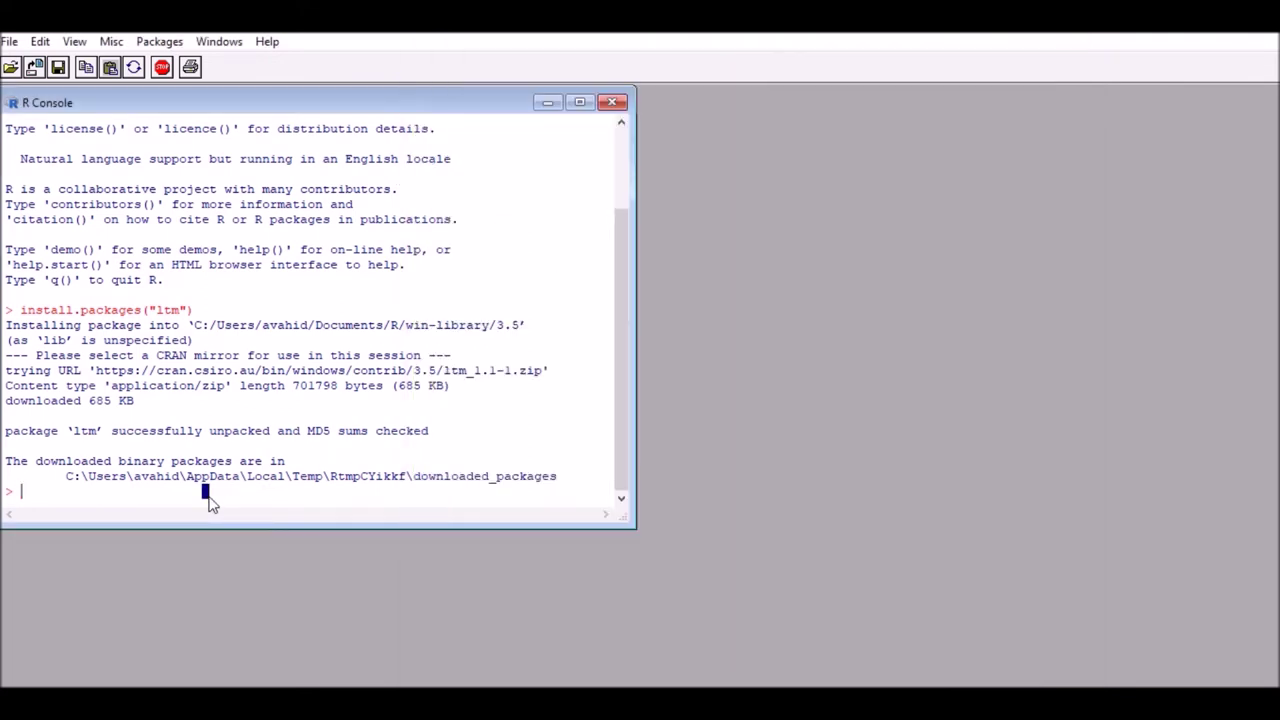
{"action": "key", "text": "ctrl+v"}
{"action": "key", "text": "Return"}
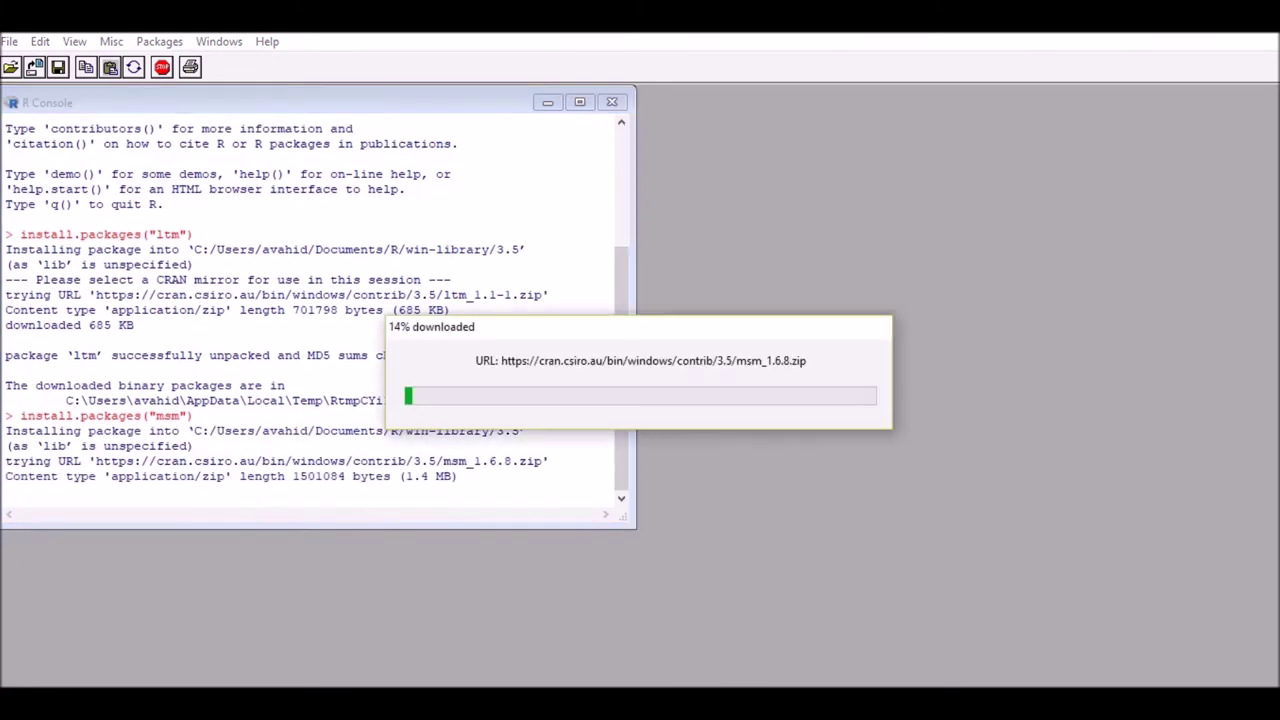
Copy and run the polycor install line in R Console, retrying after the download timeout.
{"action": "key", "text": "alt+Tab"}
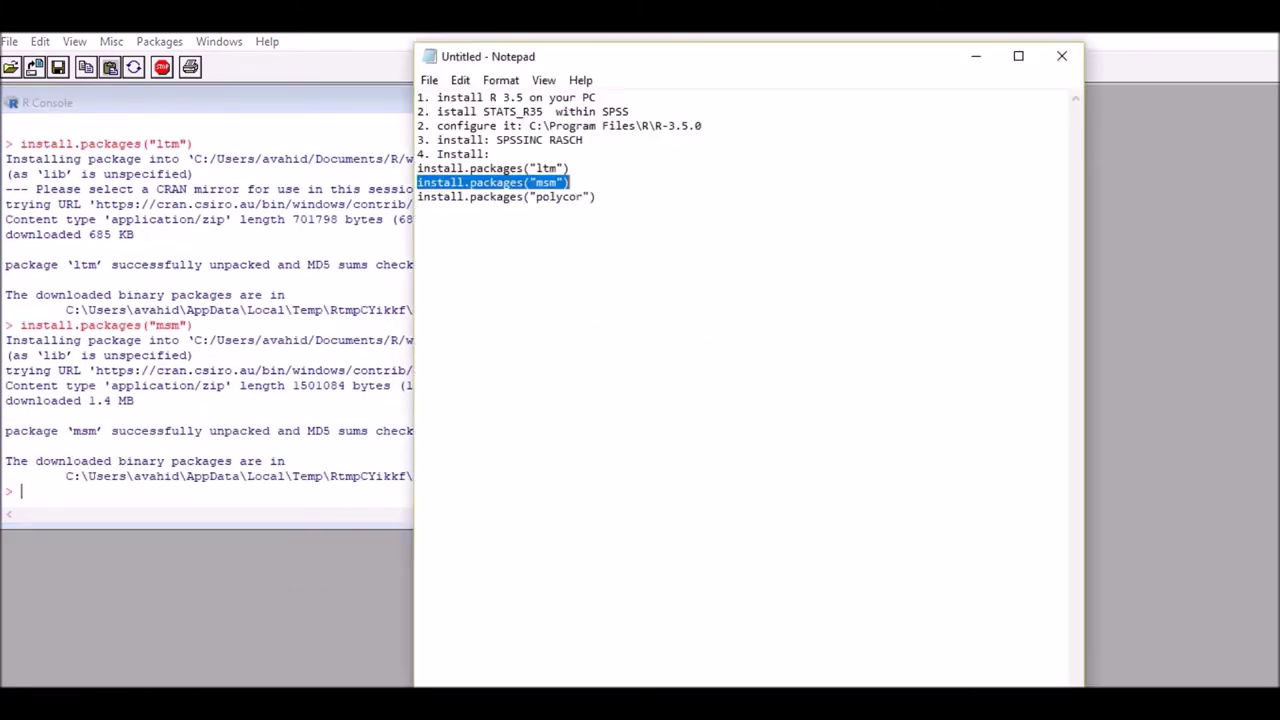
{"action": "left_click_drag", "start_coordinate": [600, 197], "coordinate": [416, 196]}
{"action": "key", "text": "ctrl+c"}
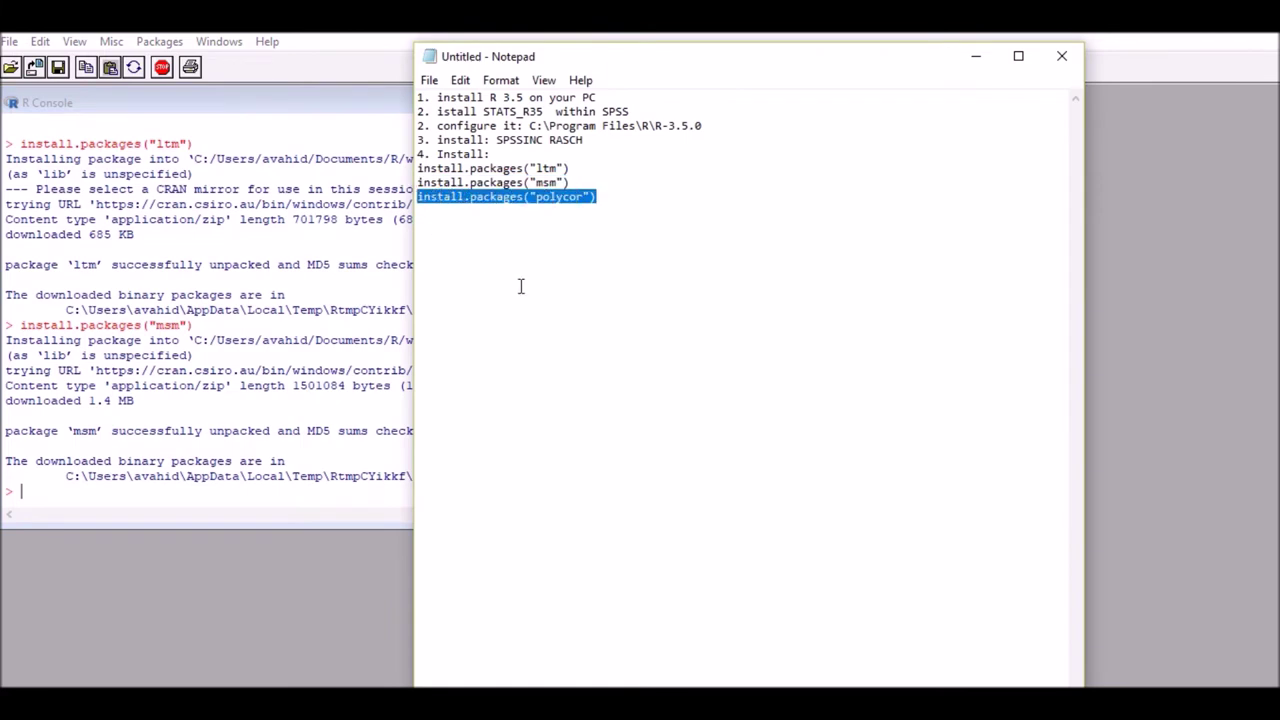
{"action": "left_click", "coordinate": [976, 56]}
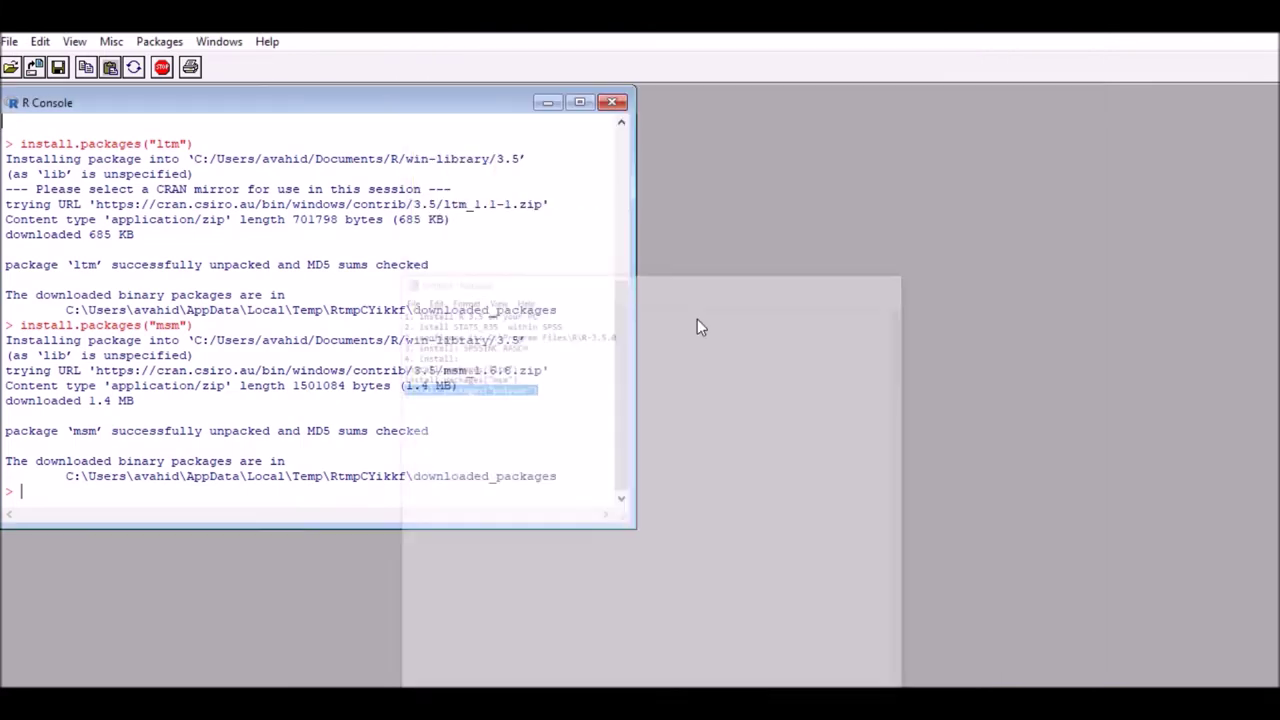
{"action": "key", "text": "ctrl+v"}
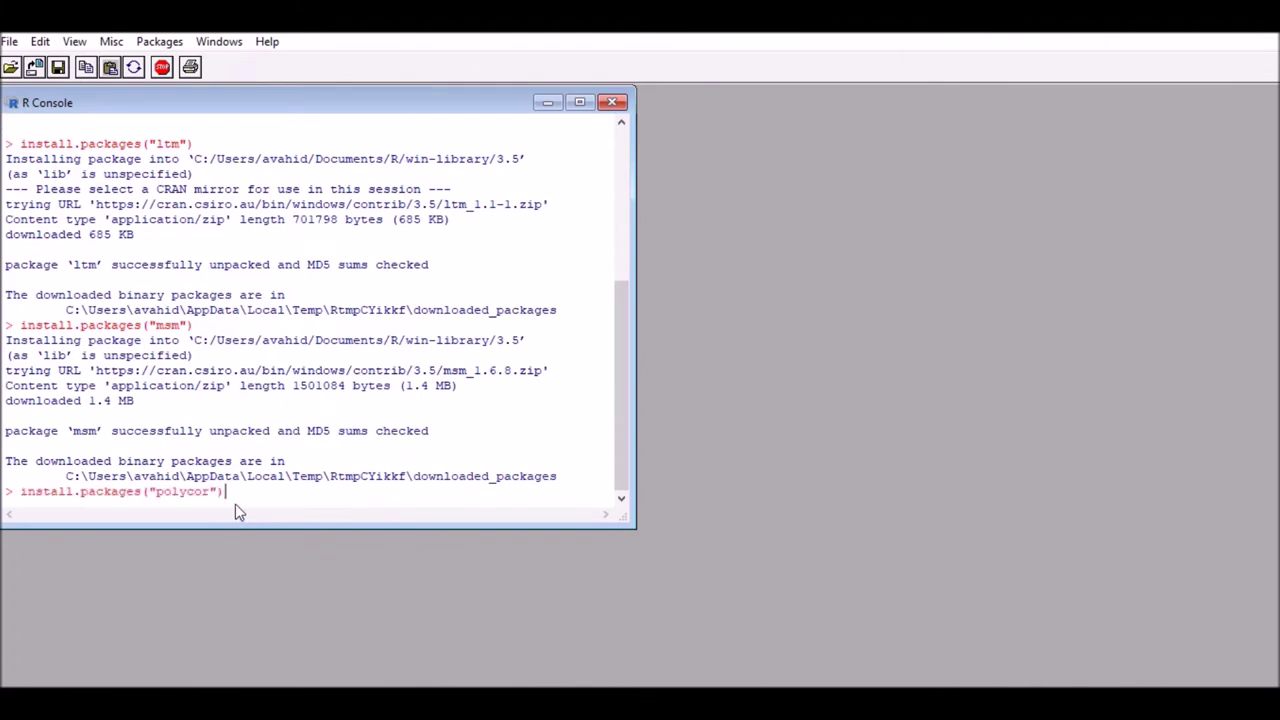
{"action": "key", "text": "Return"}
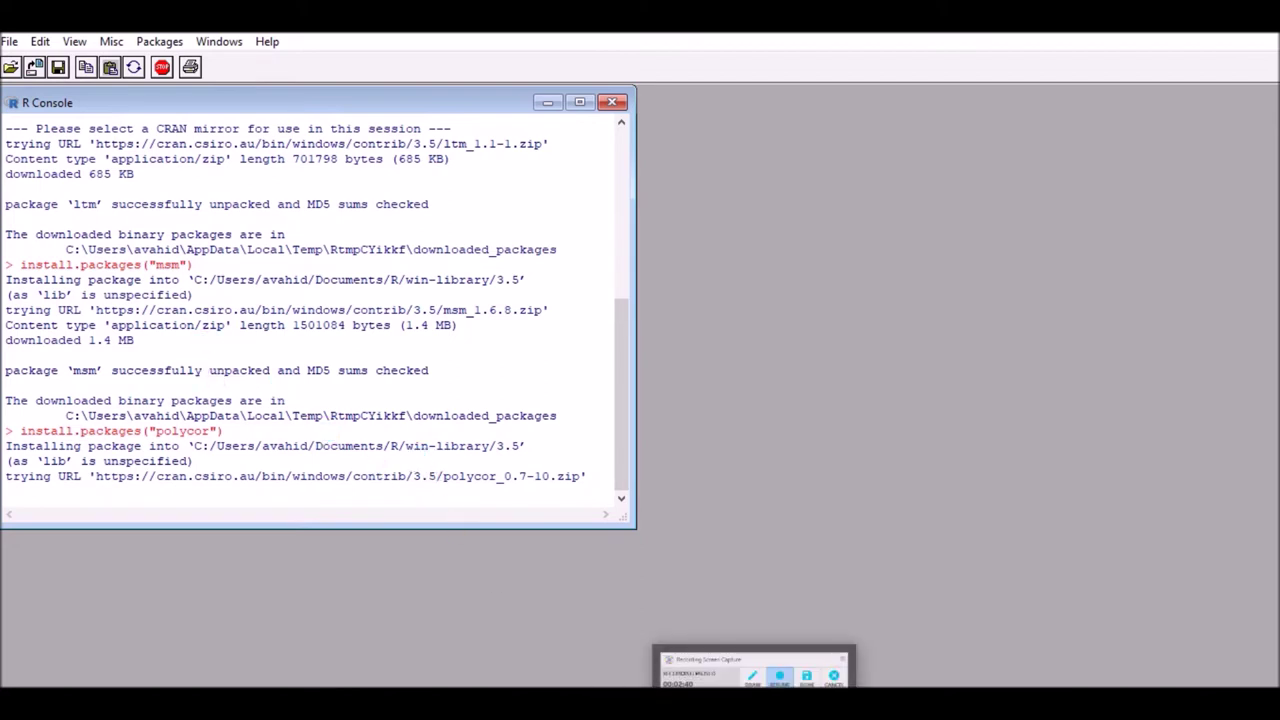
{"action": "left_click", "coordinate": [750, 670]}
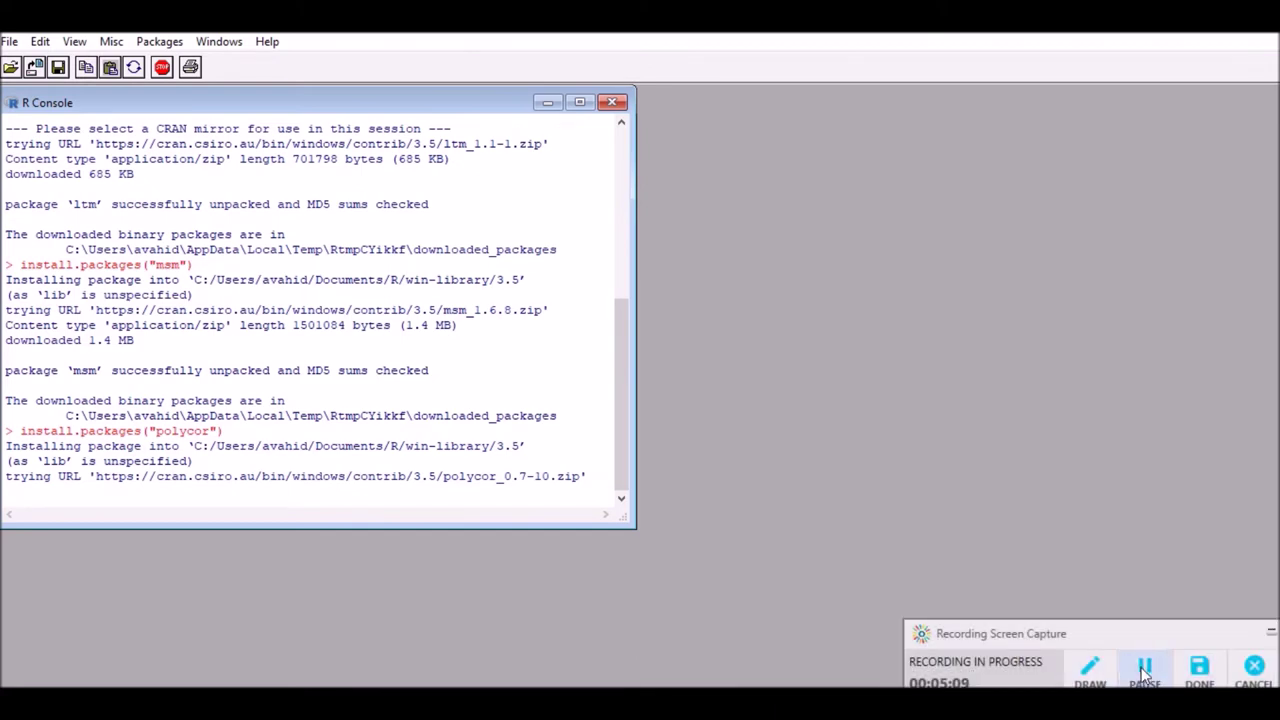
{"action": "left_click", "coordinate": [1145, 665]}
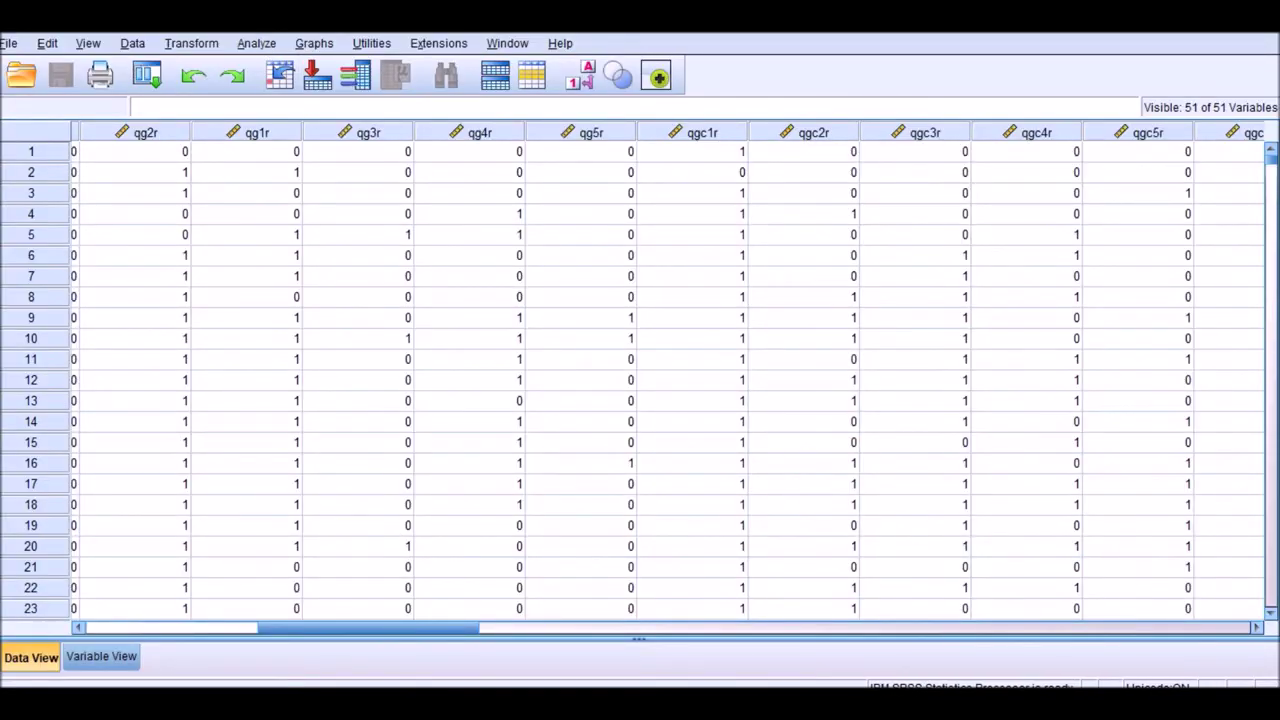
Reopen Analyze > Scale > Rasch Model with items qg1r–qg5r and move the dialog fully on screen.
{"action": "key", "text": "alt+Tab"}
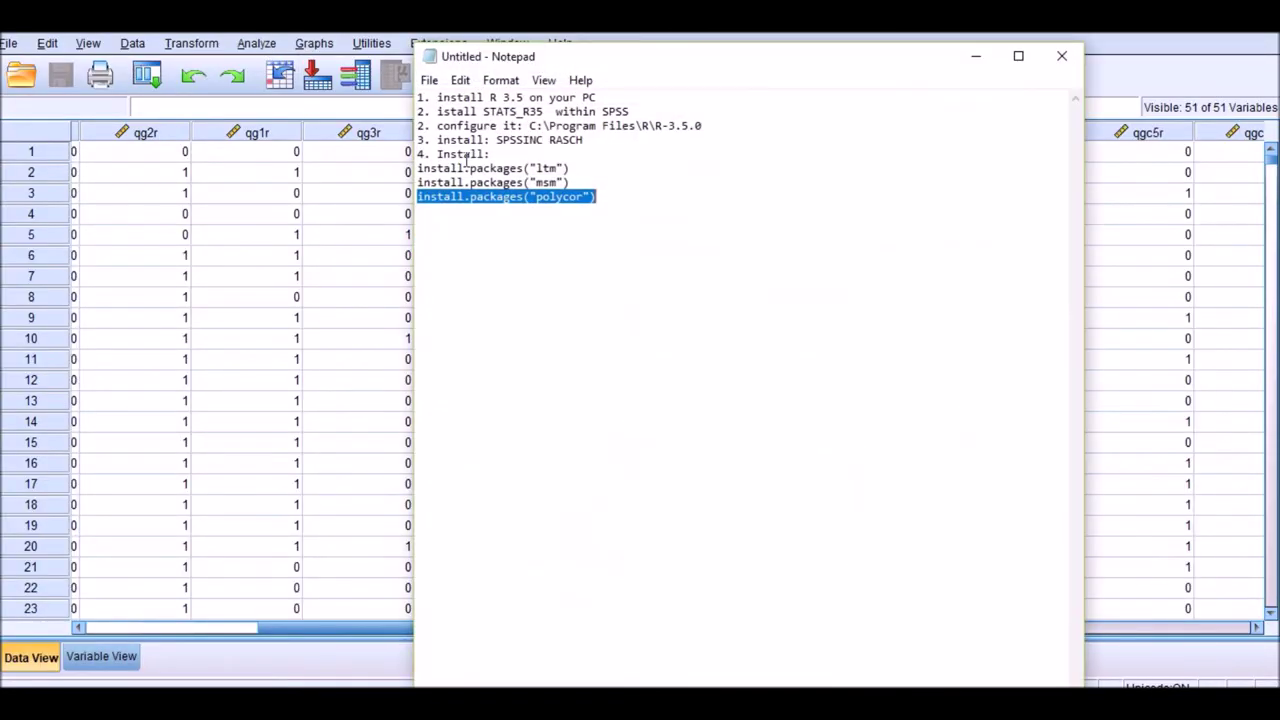
{"action": "left_click", "coordinate": [257, 45]}
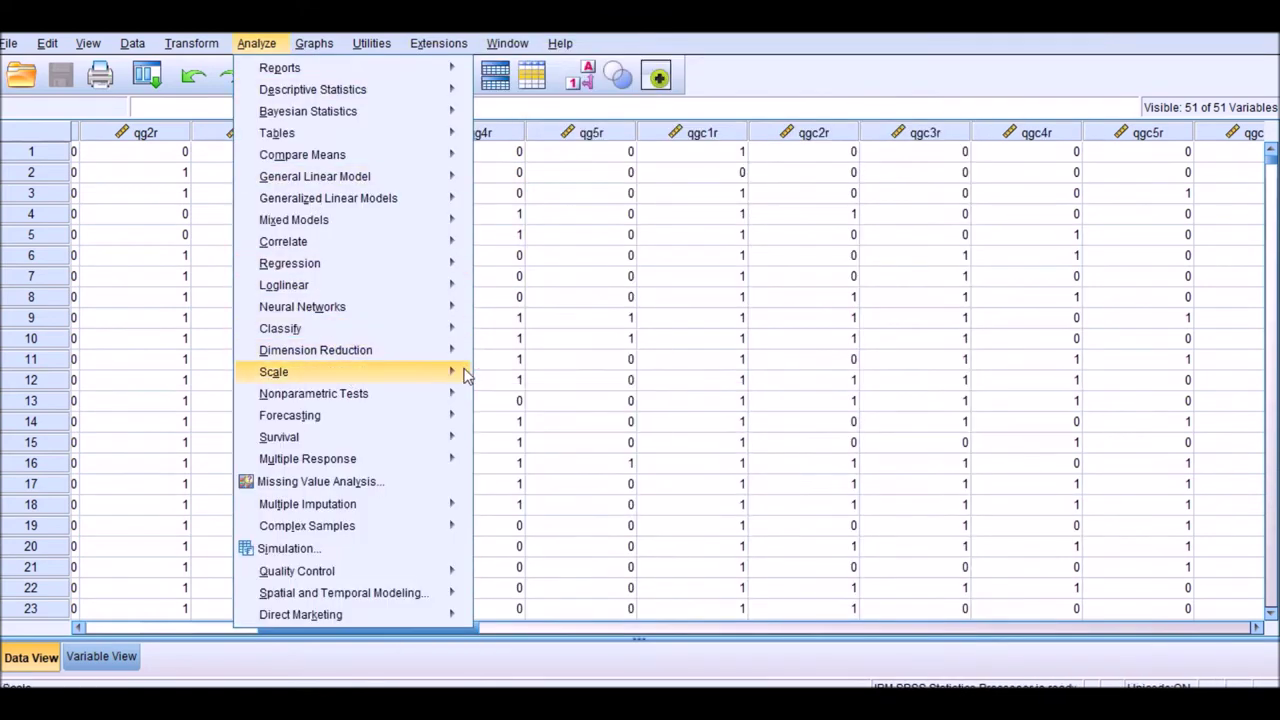
{"action": "mouse_move", "coordinate": [464, 376]}
{"action": "left_click", "coordinate": [509, 398]}
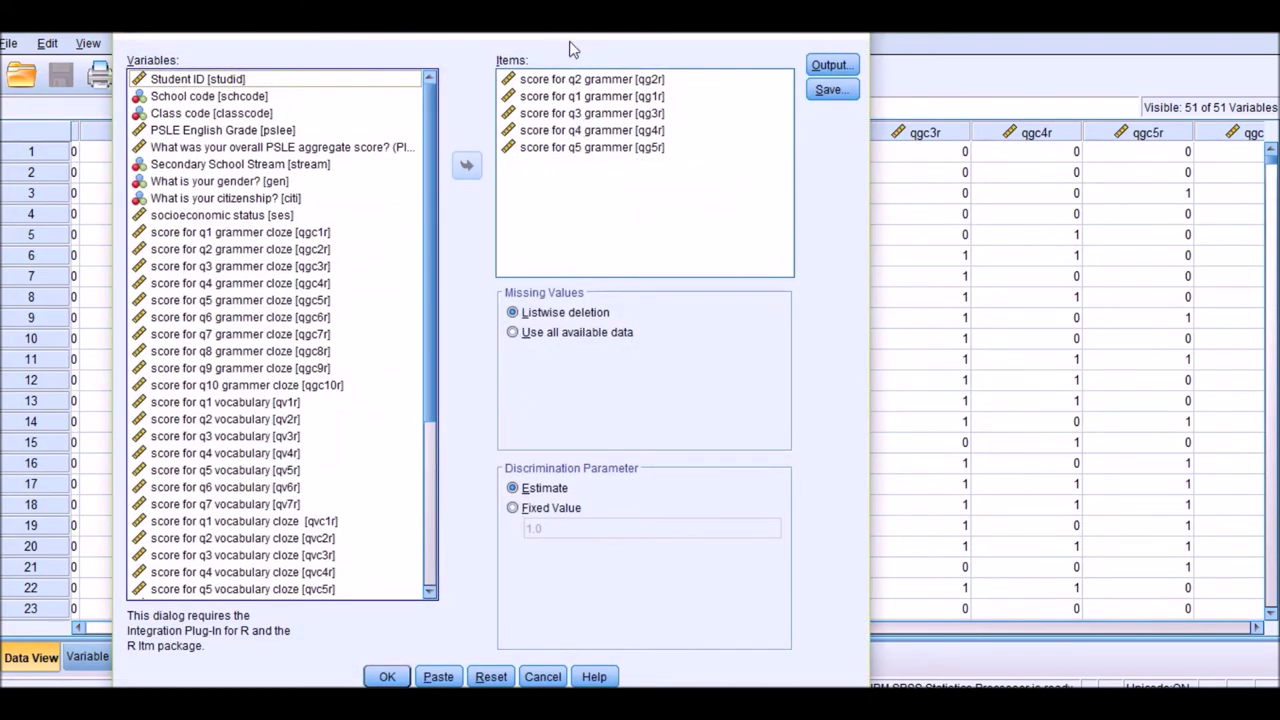
{"action": "left_click_drag", "start_coordinate": [572, 40], "coordinate": [599, 72]}
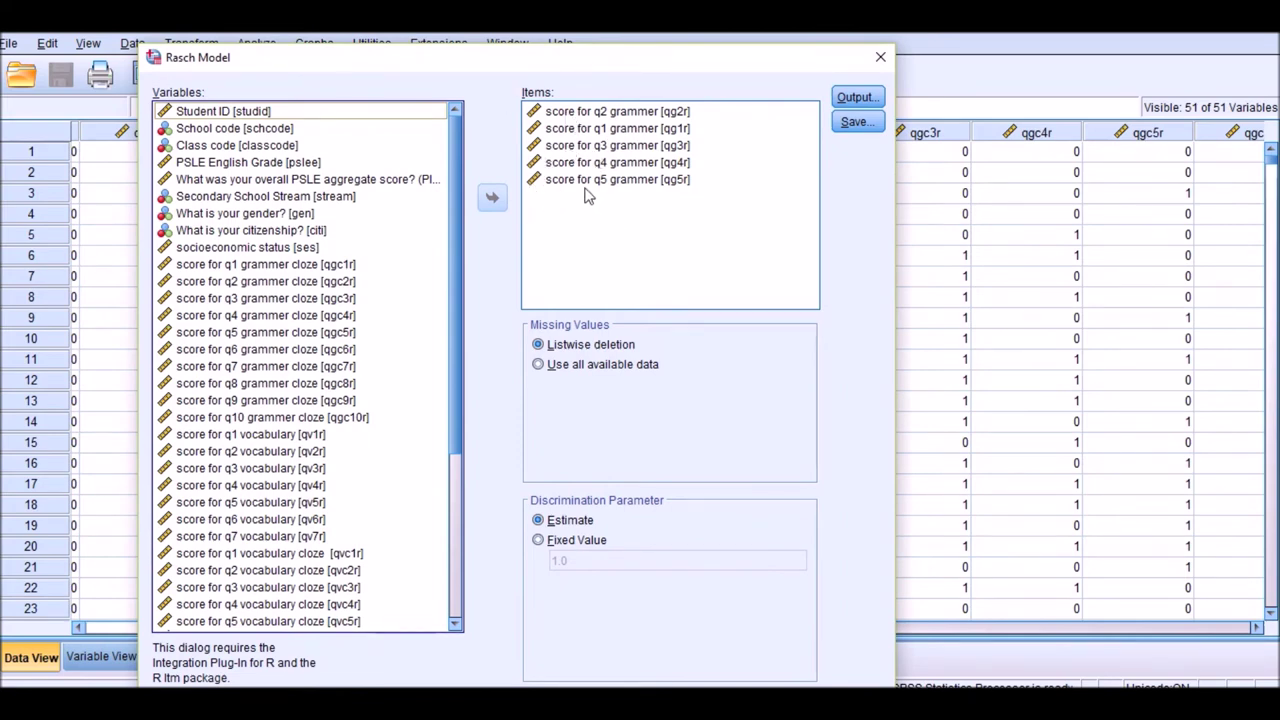
Review the Rasch Model output options for tables and plots and confirm them.
{"action": "scroll", "coordinate": [397, 208], "scroll_direction": "down", "scroll_amount": 2}
{"action": "scroll", "coordinate": [345, 218], "scroll_direction": "down", "scroll_amount": 1}
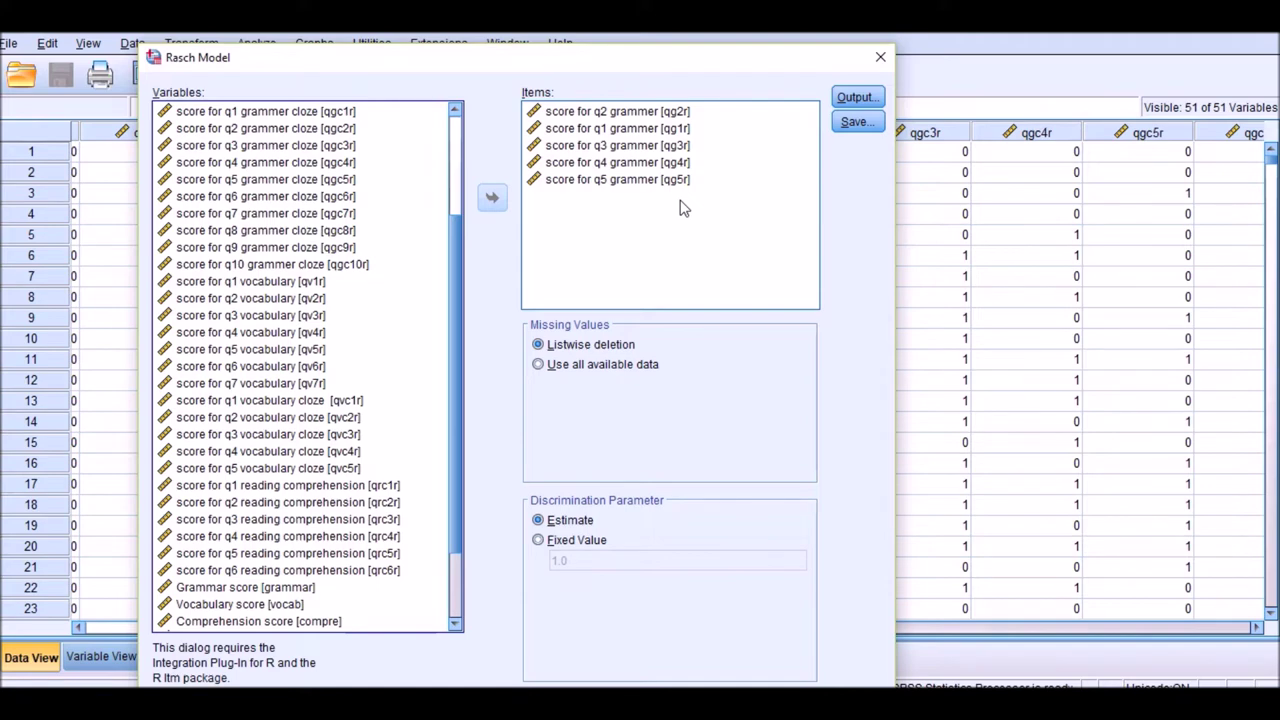
{"action": "left_click", "coordinate": [851, 101]}
{"action": "left_click_drag", "start_coordinate": [503, 226], "coordinate": [571, 201]}
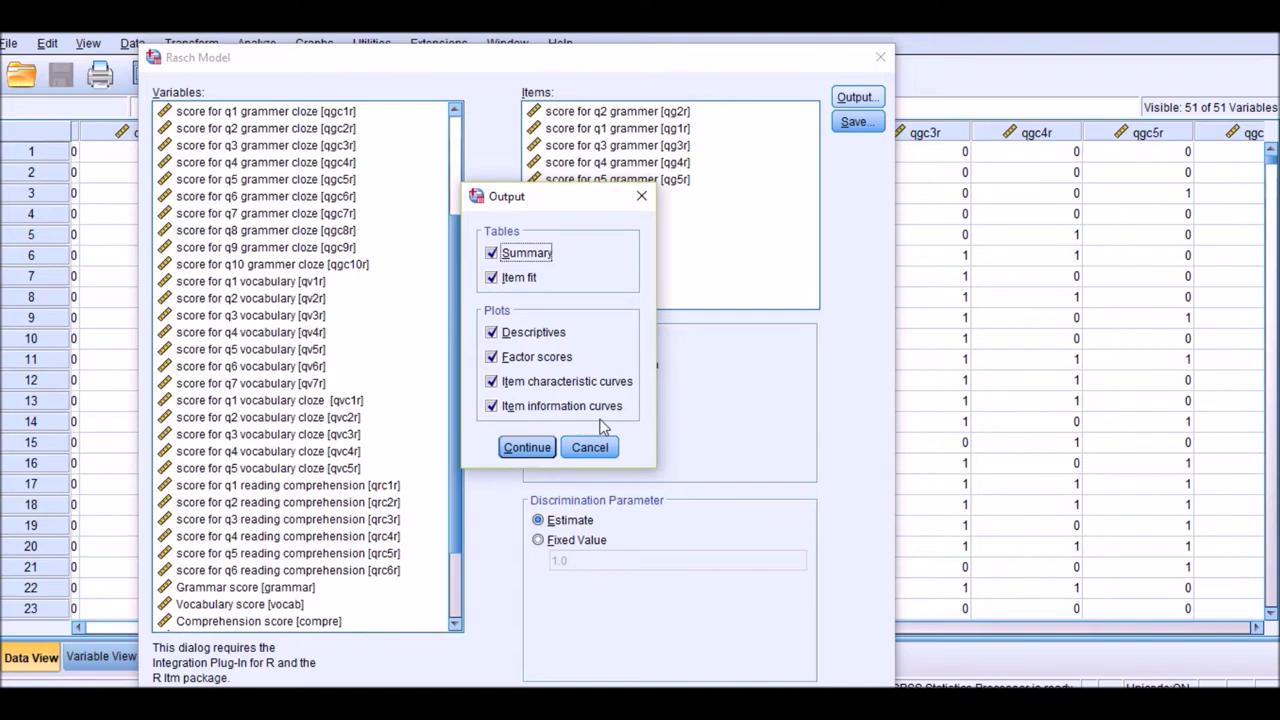
{"action": "left_click", "coordinate": [548, 450]}
Leave the save options unchanged and fix the discrimination parameter at 1.0.
{"action": "left_click", "coordinate": [853, 123]}
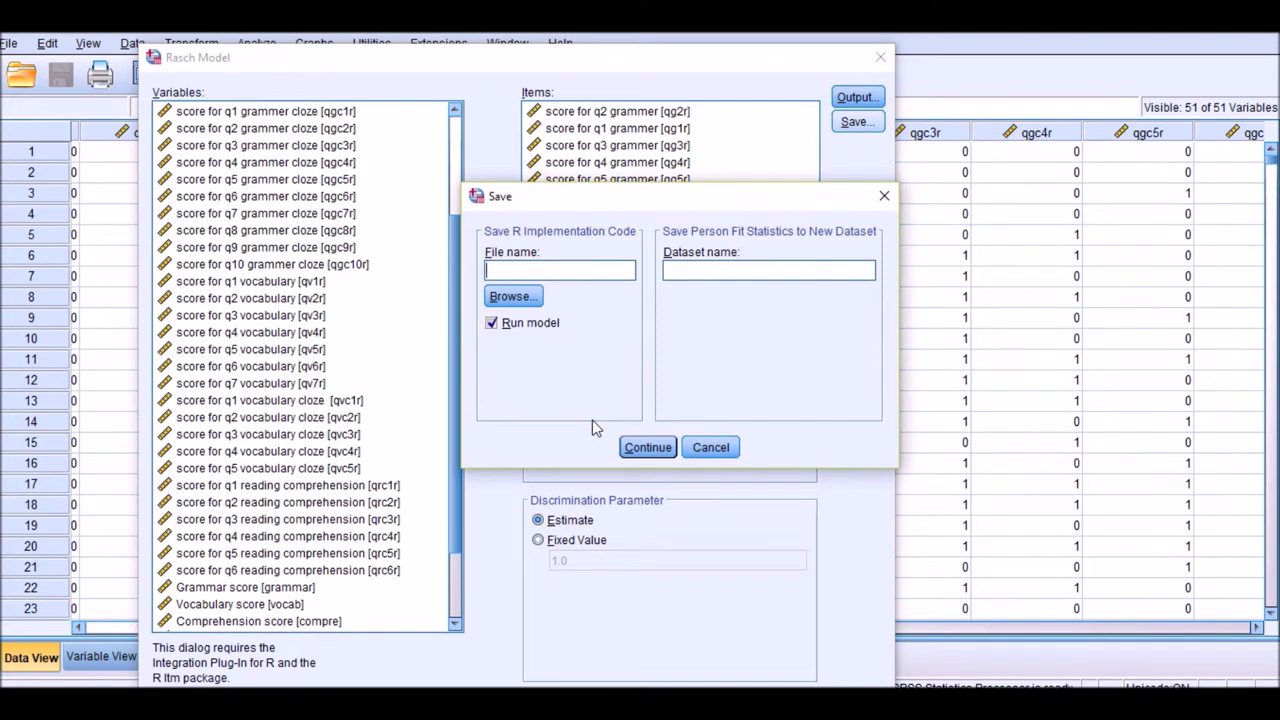
{"action": "left_click", "coordinate": [647, 449]}
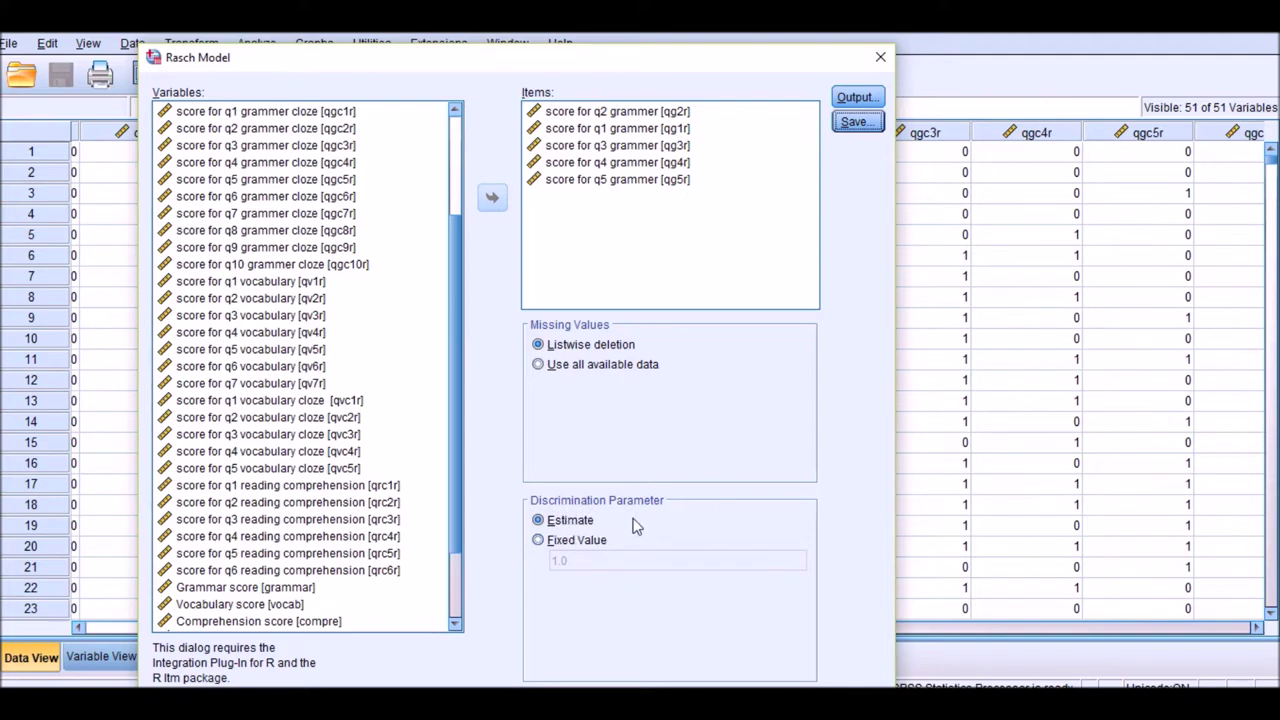
{"action": "left_click", "coordinate": [539, 540]}
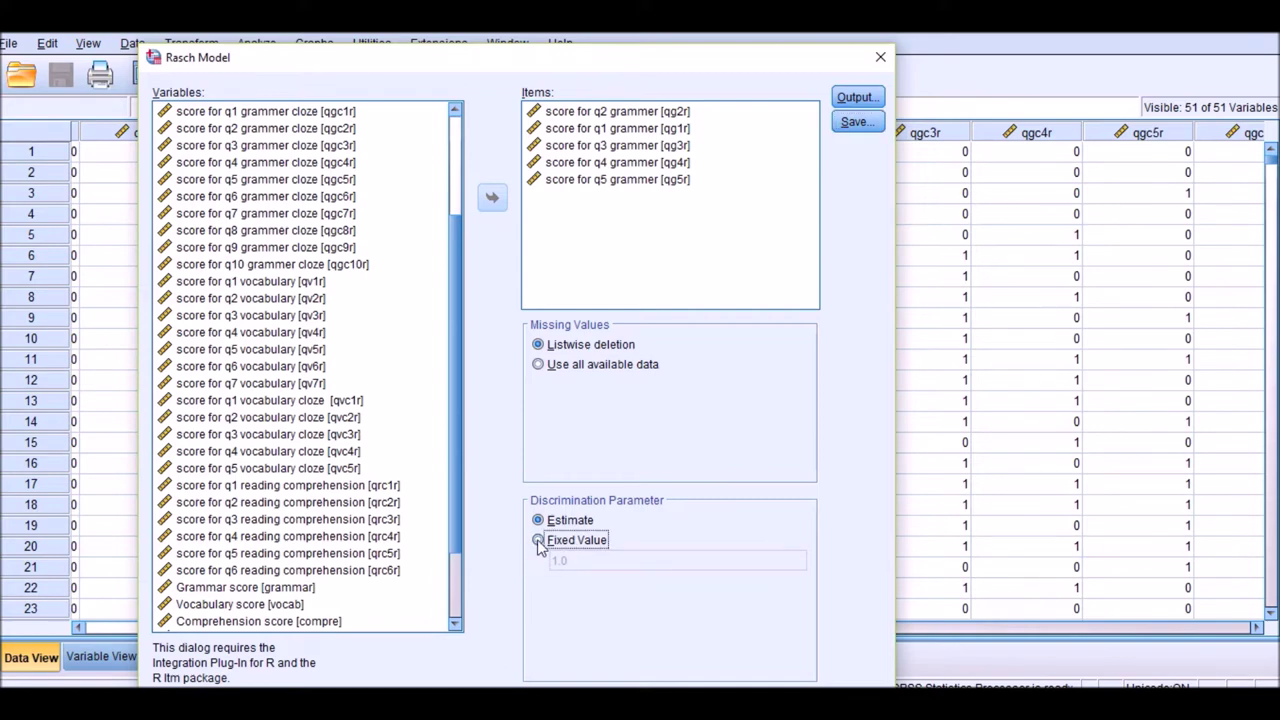
{"action": "left_click_drag", "start_coordinate": [626, 60], "coordinate": [629, 25]}
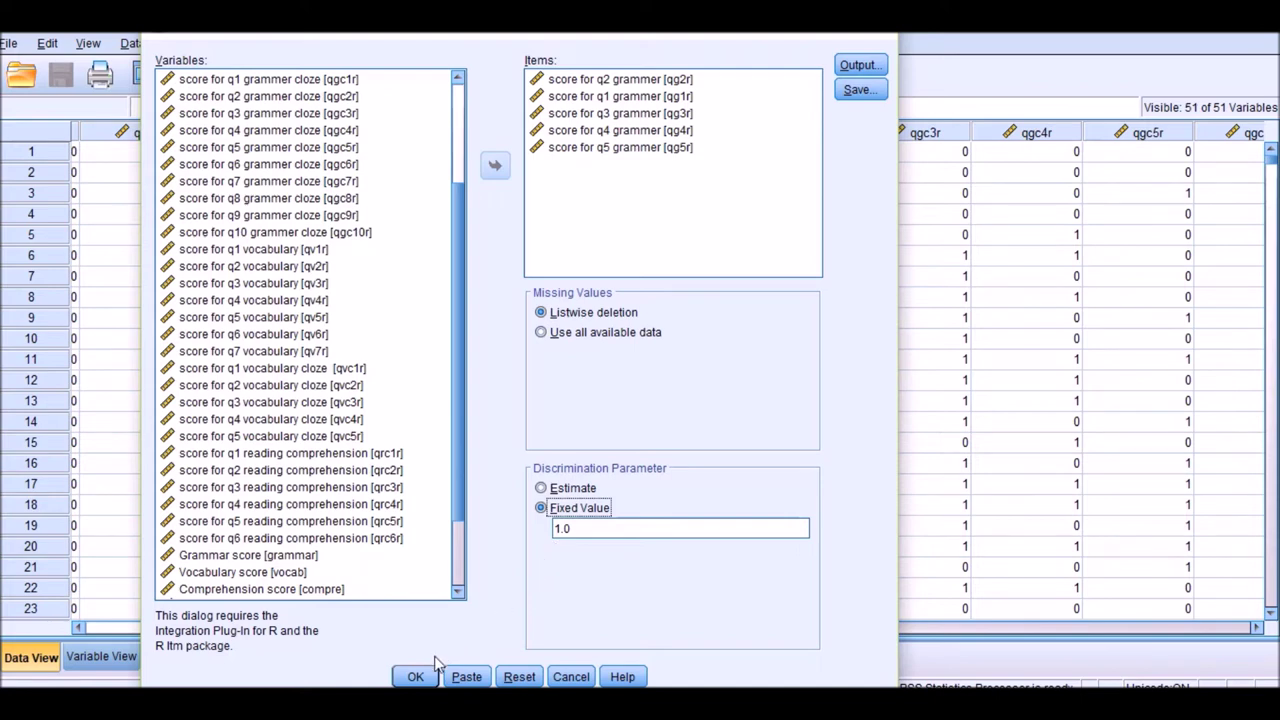
Run the Rasch model and inspect its Summary, difficulties -2.522 to 1.280, discrimination 1.000.
{"action": "left_click", "coordinate": [416, 677]}
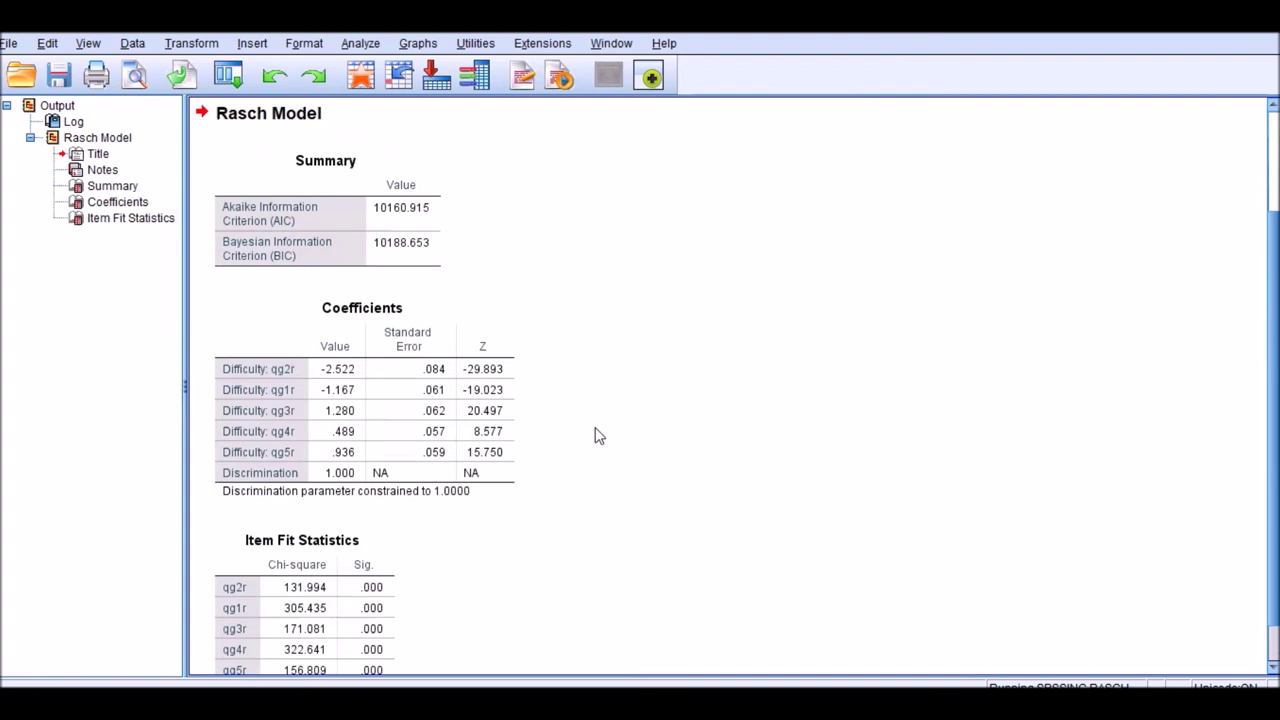
{"action": "left_click", "coordinate": [88, 140]}
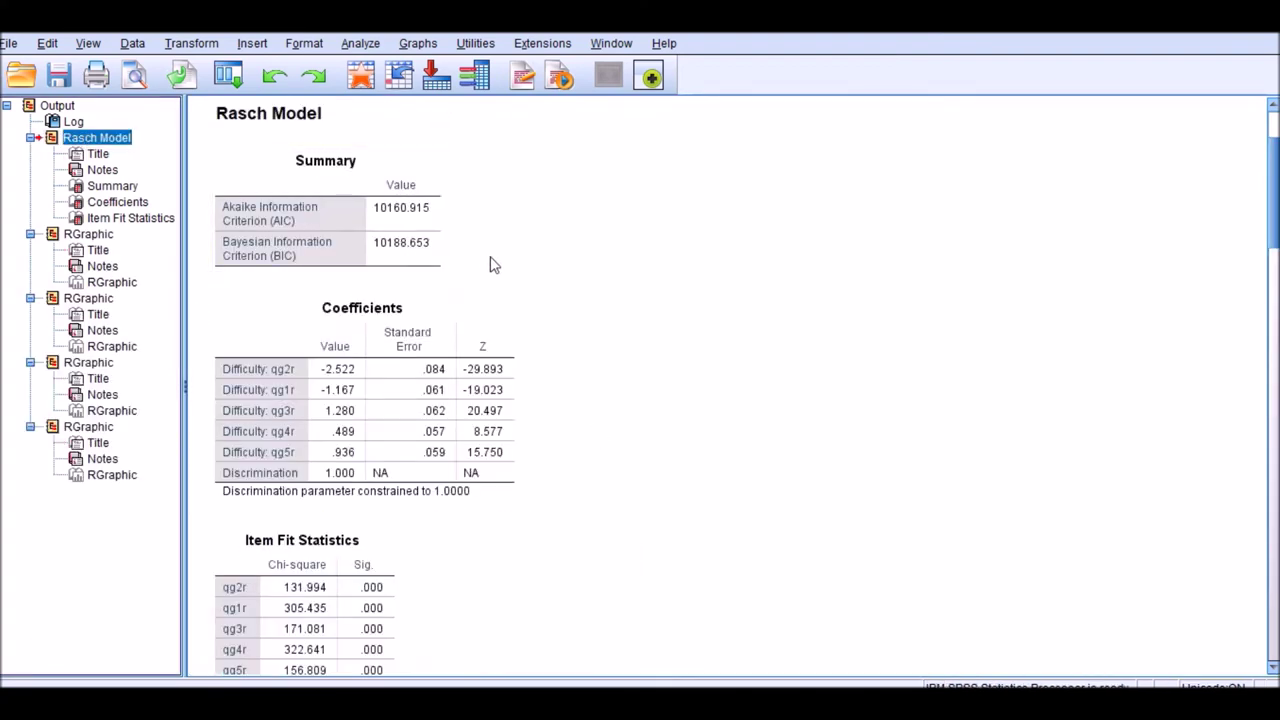
{"action": "scroll", "coordinate": [512, 262], "scroll_direction": "up", "scroll_amount": 1}
{"action": "scroll", "coordinate": [510, 262], "scroll_direction": "down", "scroll_amount": 1}
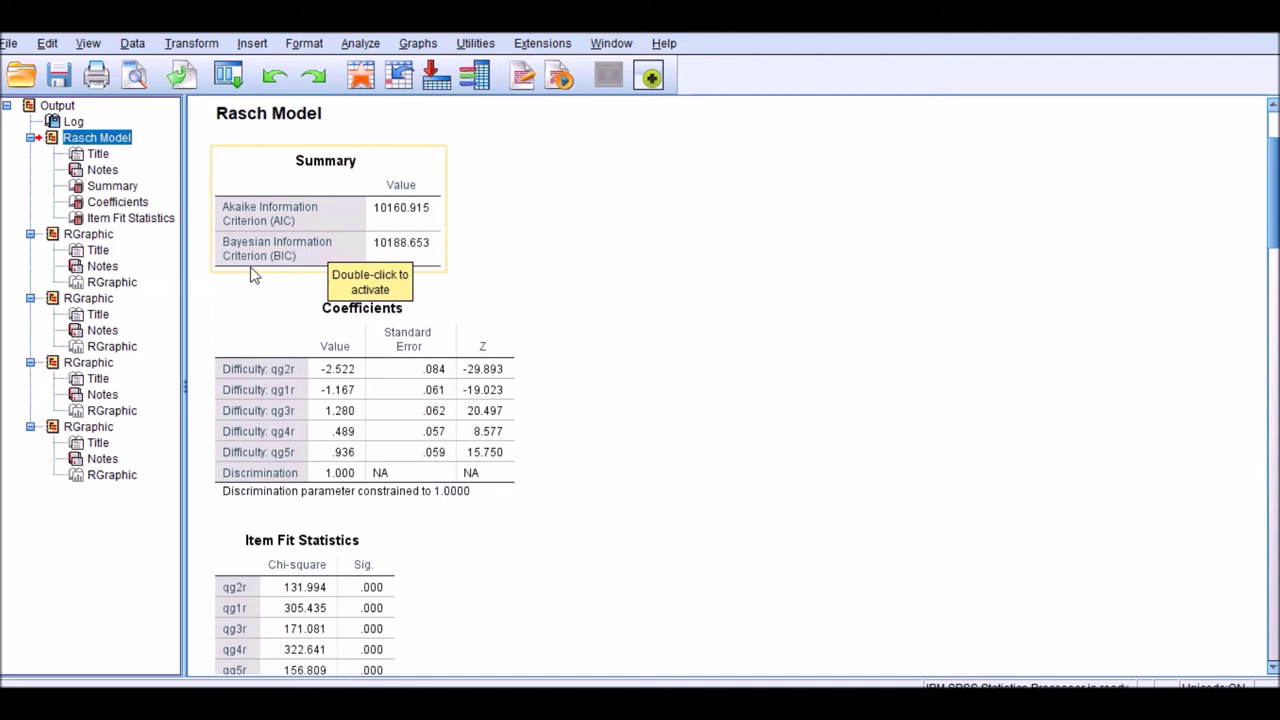
{"action": "left_click", "coordinate": [390, 224]}
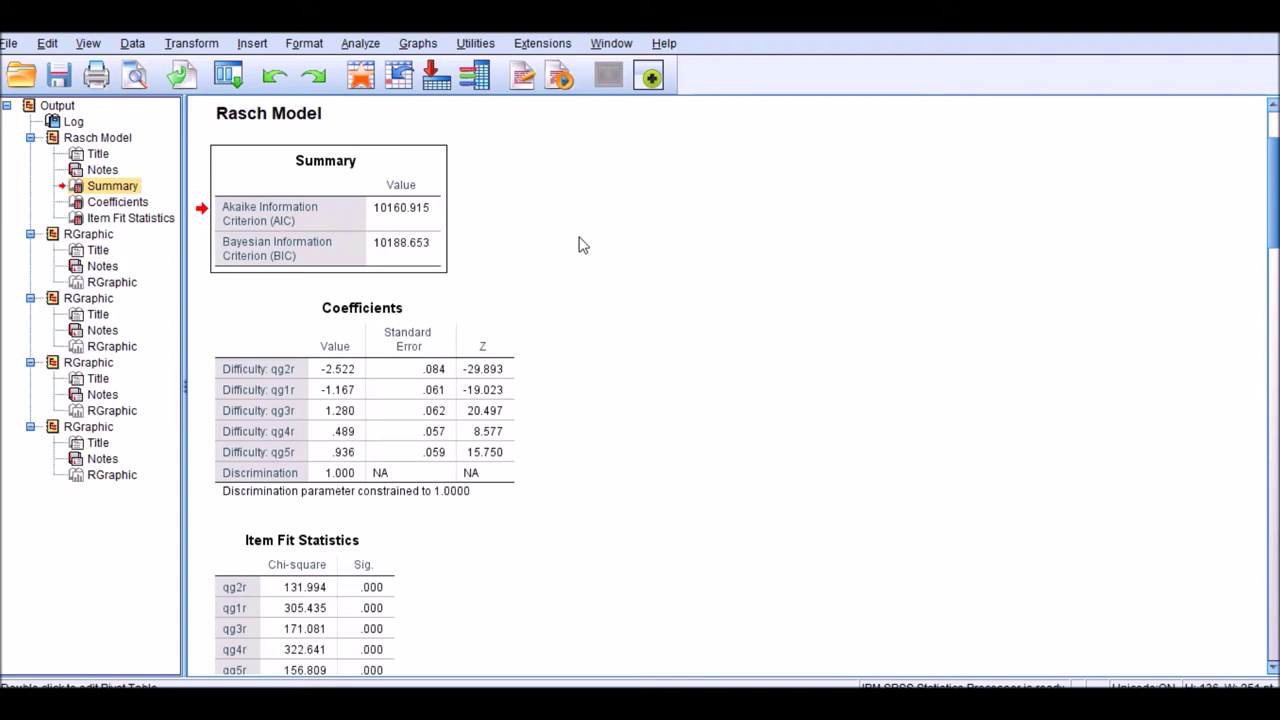
{"action": "scroll", "coordinate": [589, 248], "scroll_direction": "down", "scroll_amount": 2}
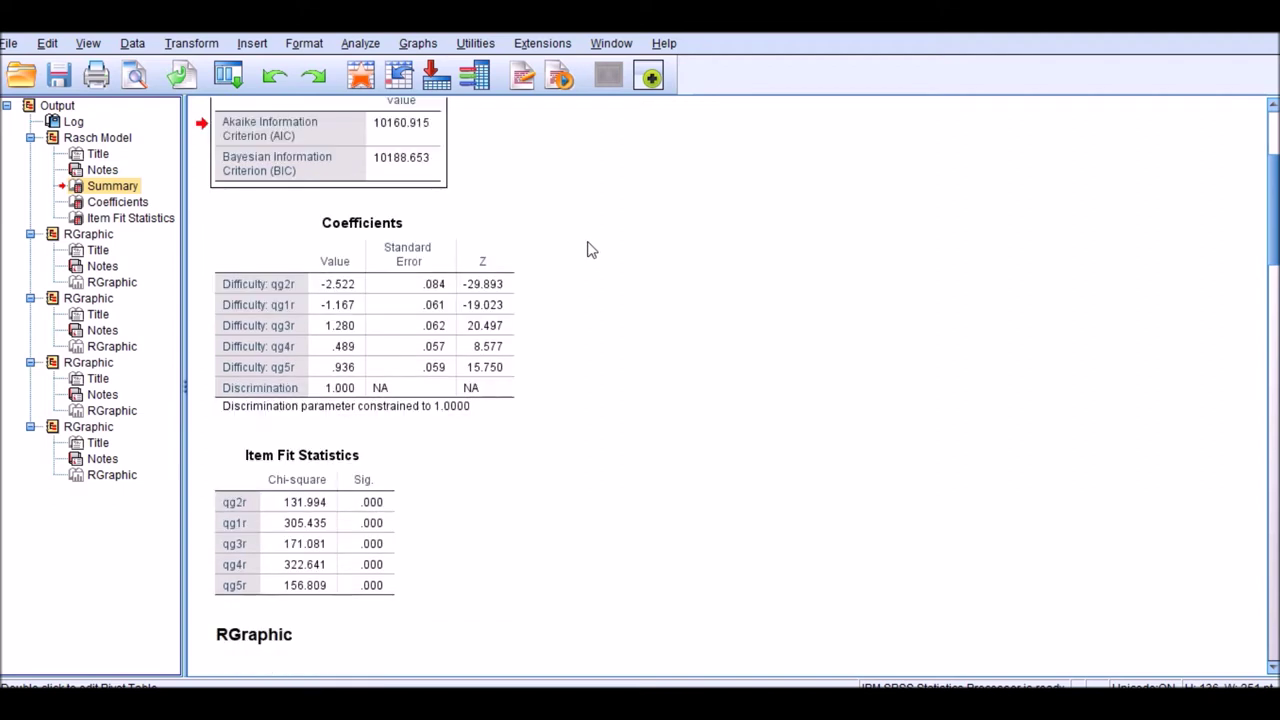
{"action": "scroll", "coordinate": [589, 248], "scroll_direction": "down", "scroll_amount": 2}
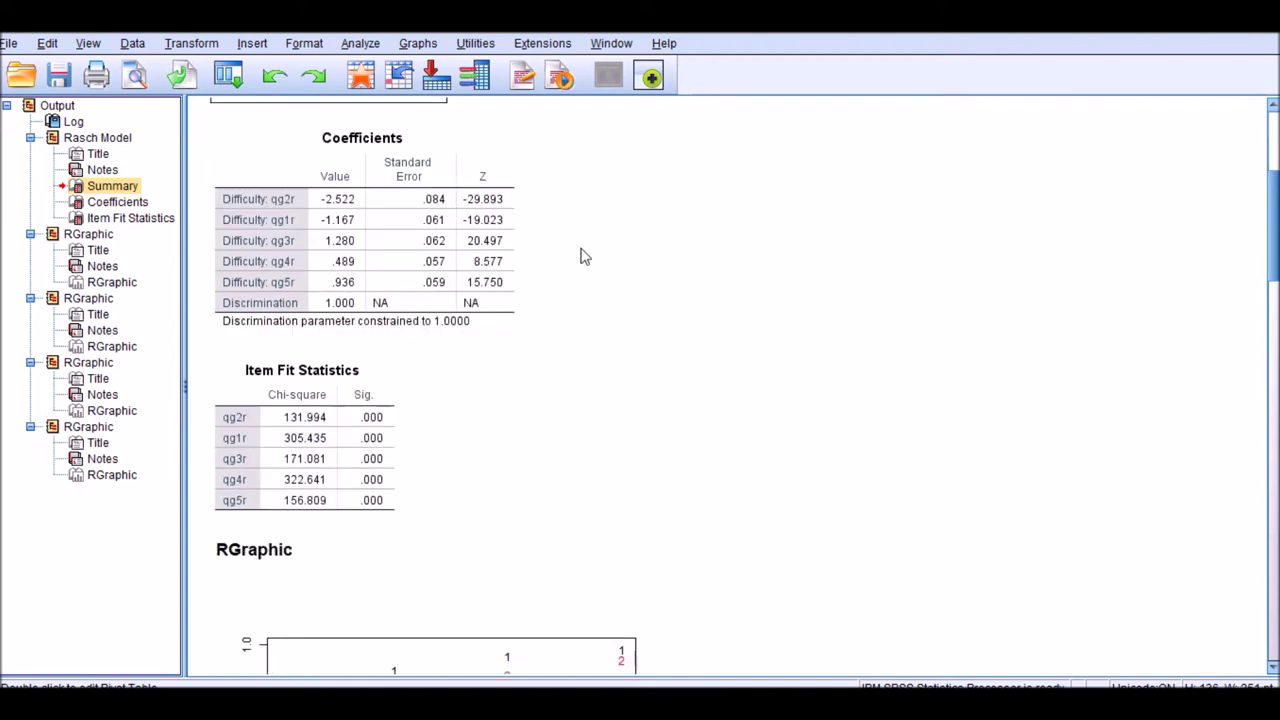
Build a line graph from the item difficulty values in the Coefficients table.
{"action": "double_click", "coordinate": [346, 197]}
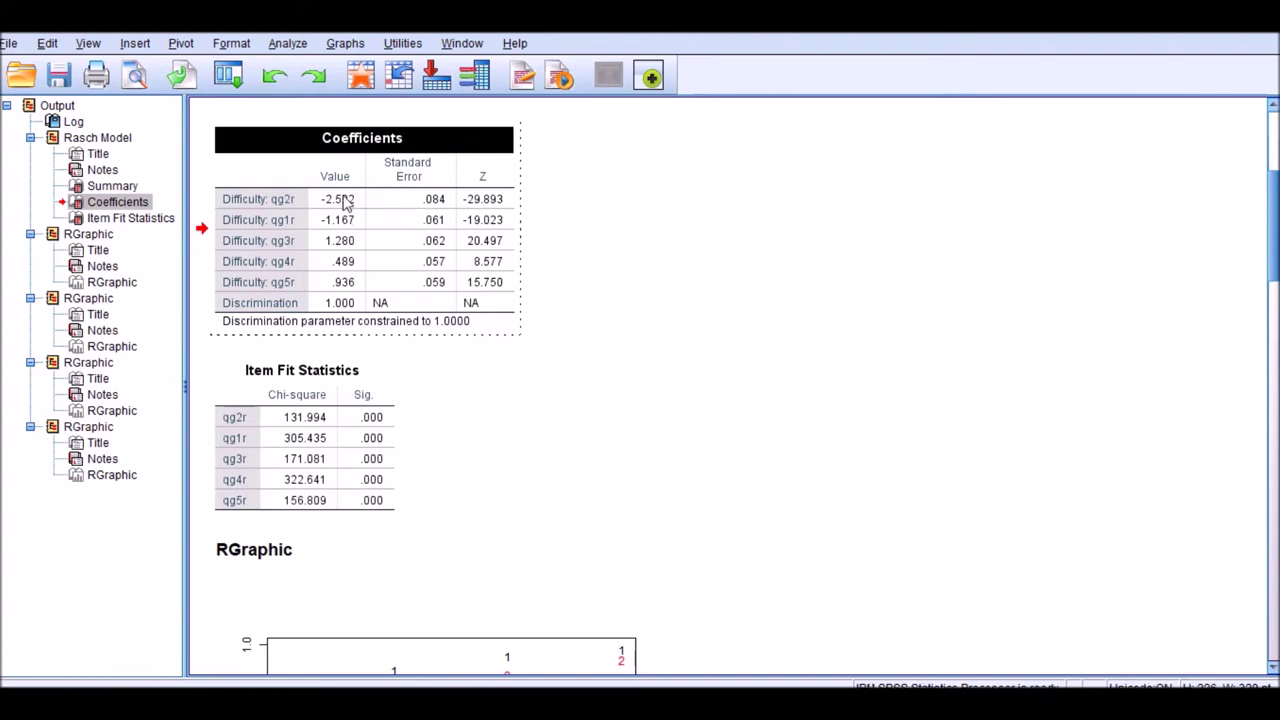
{"action": "left_click_drag", "start_coordinate": [345, 199], "coordinate": [356, 287]}
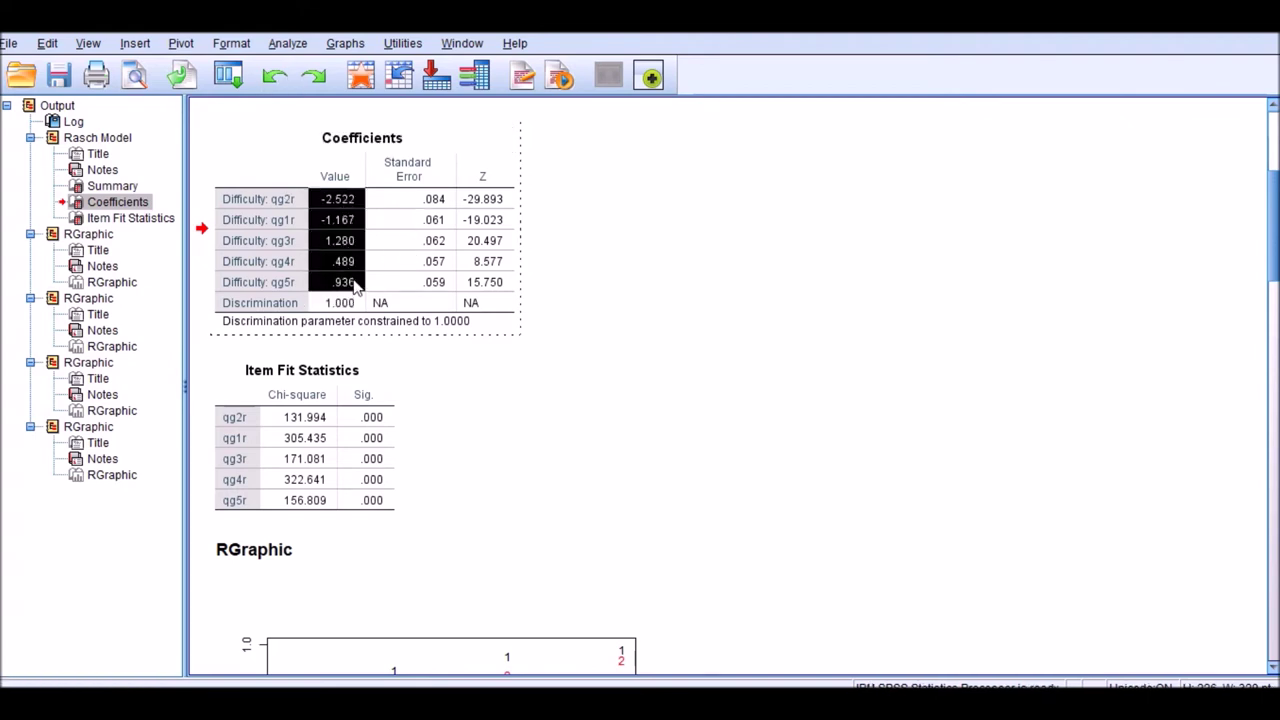
{"action": "right_click", "coordinate": [330, 237]}
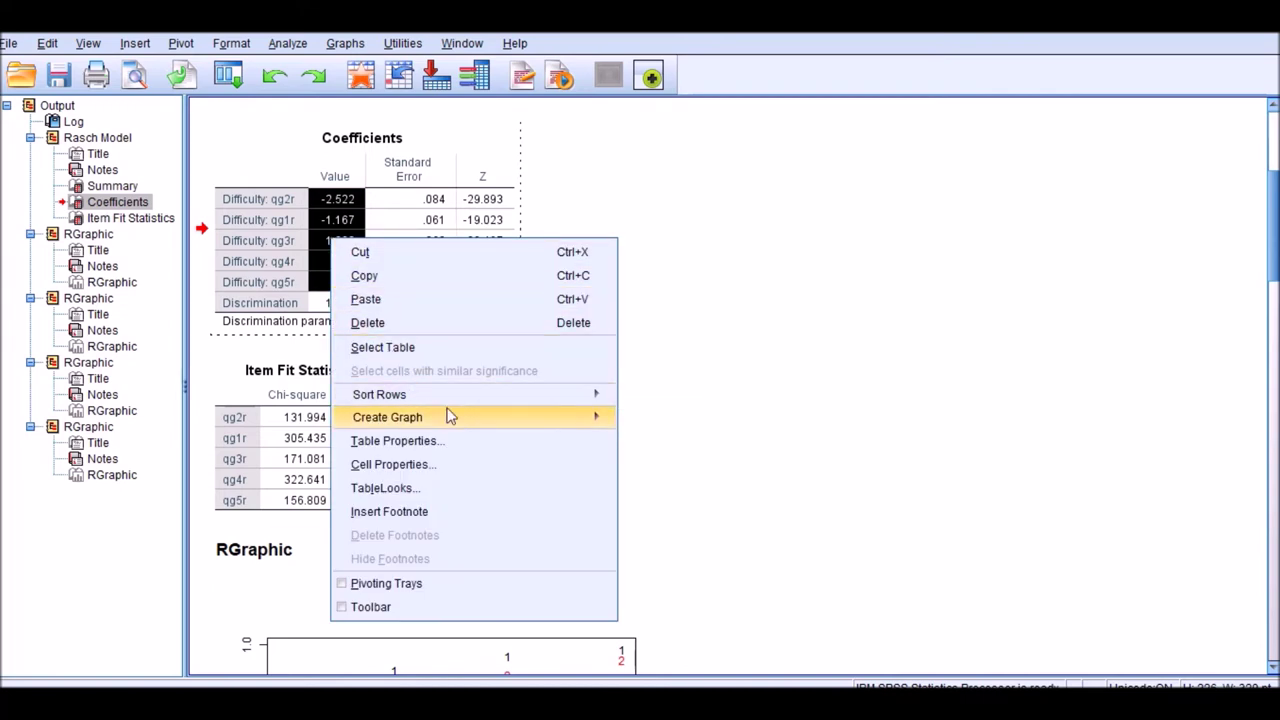
{"action": "mouse_move", "coordinate": [477, 417]}
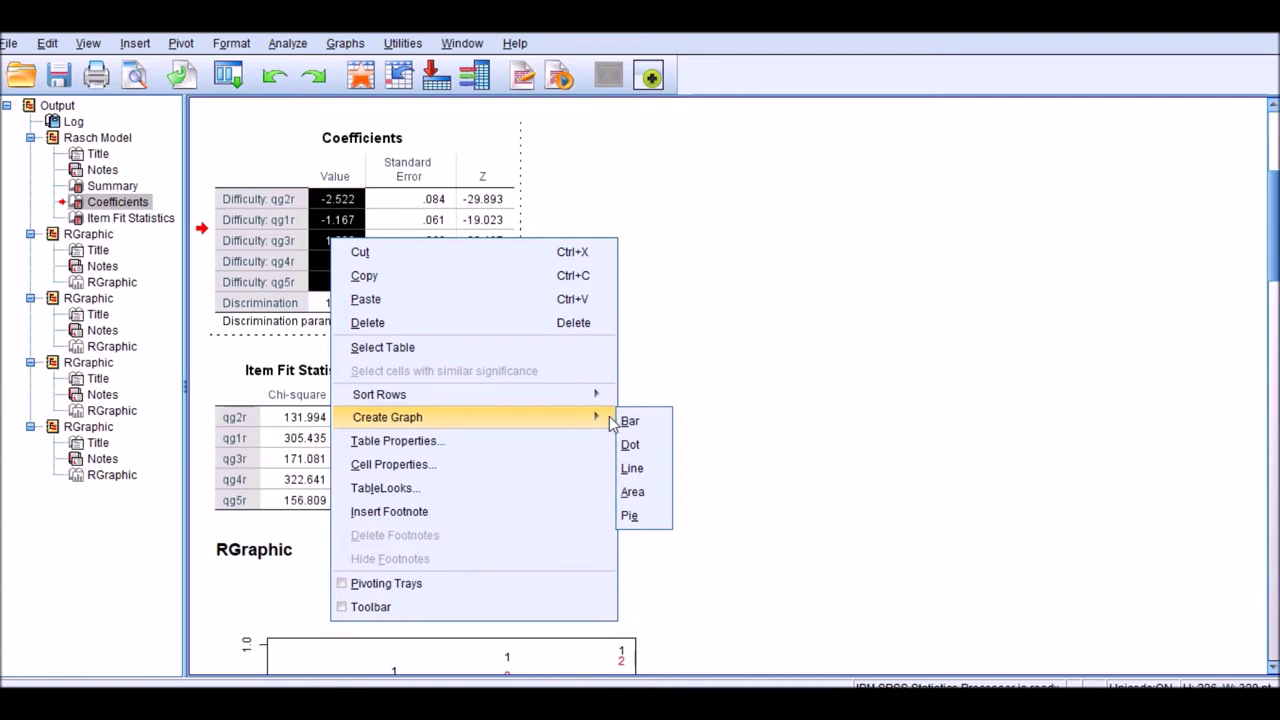
{"action": "left_click", "coordinate": [632, 468]}
Show data labels on the difficulty line chart's points, from -2.522 (qg2r) to 1.280 (qg3r).
{"action": "scroll", "coordinate": [663, 429], "scroll_direction": "down", "scroll_amount": 5}
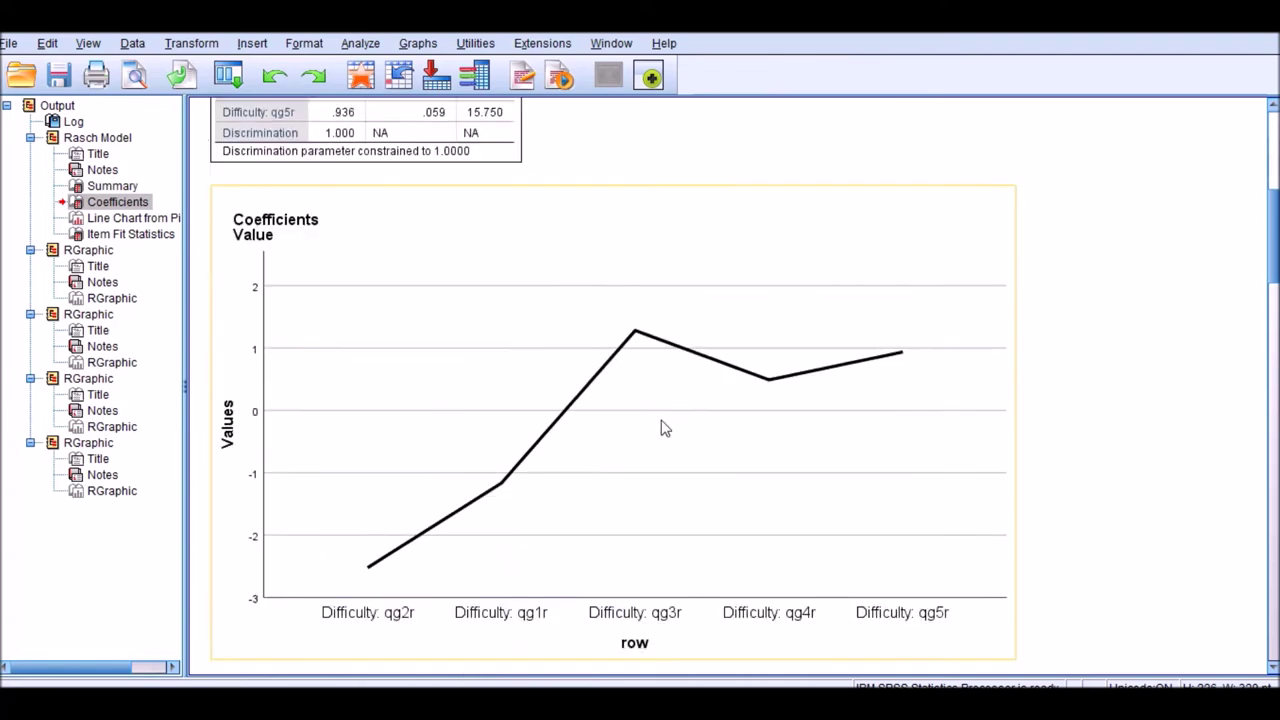
{"action": "double_click", "coordinate": [683, 339]}
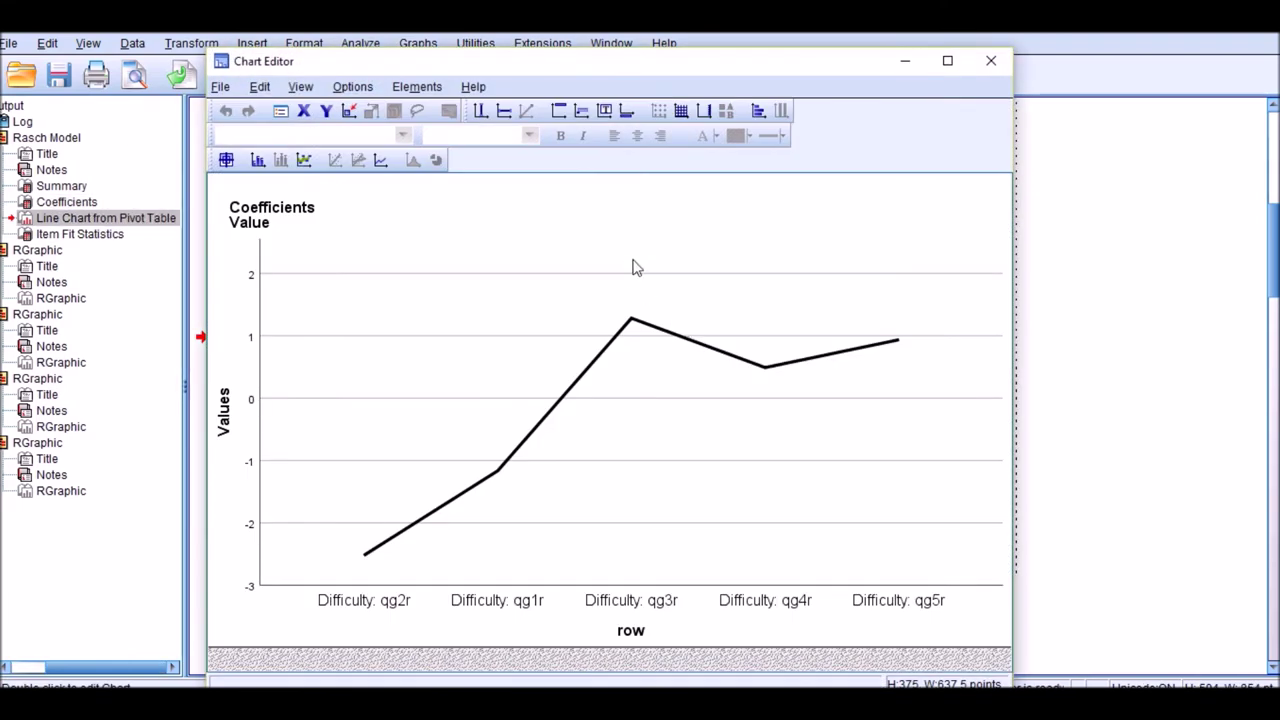
{"action": "left_click", "coordinate": [258, 161]}
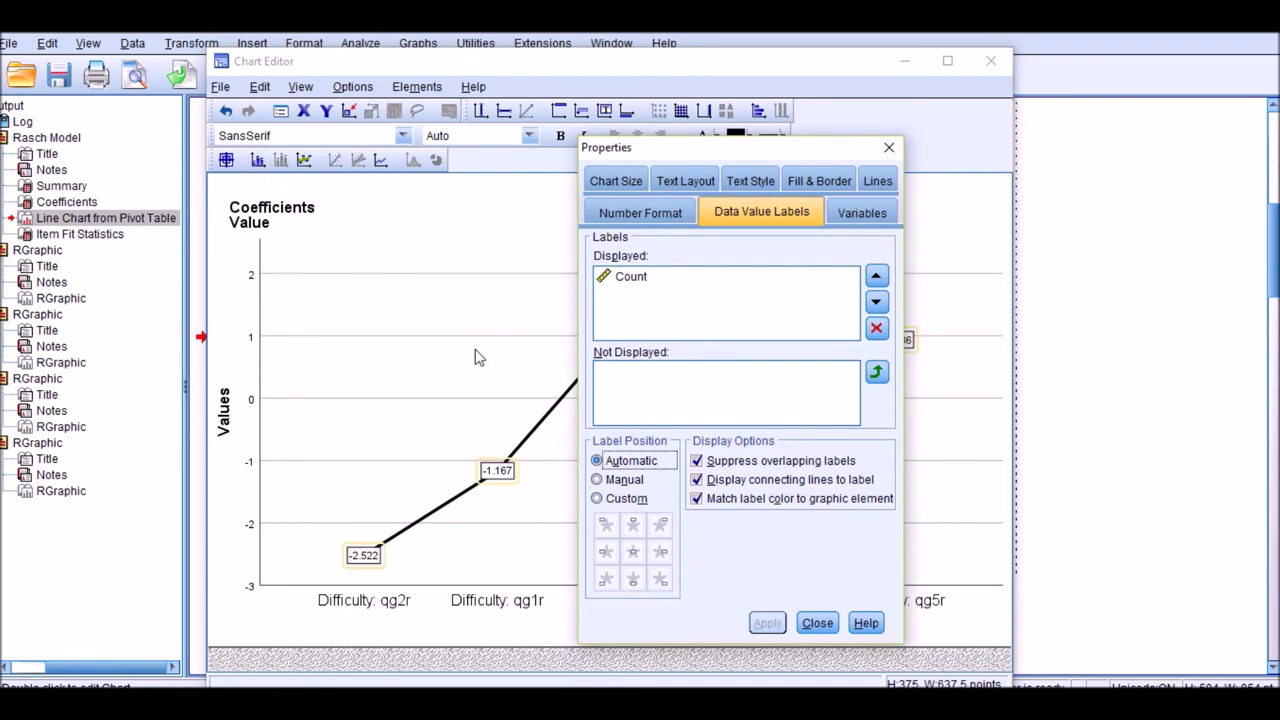
{"action": "left_click", "coordinate": [817, 623]}
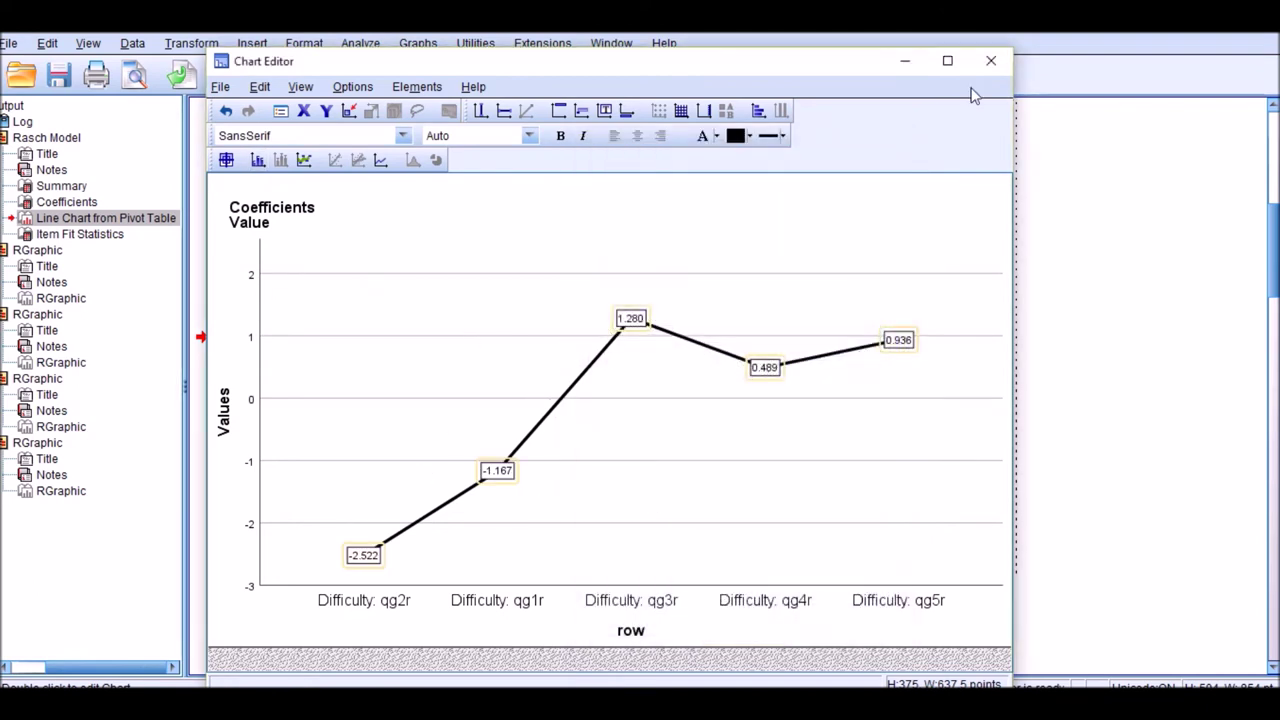
{"action": "left_click", "coordinate": [990, 58]}
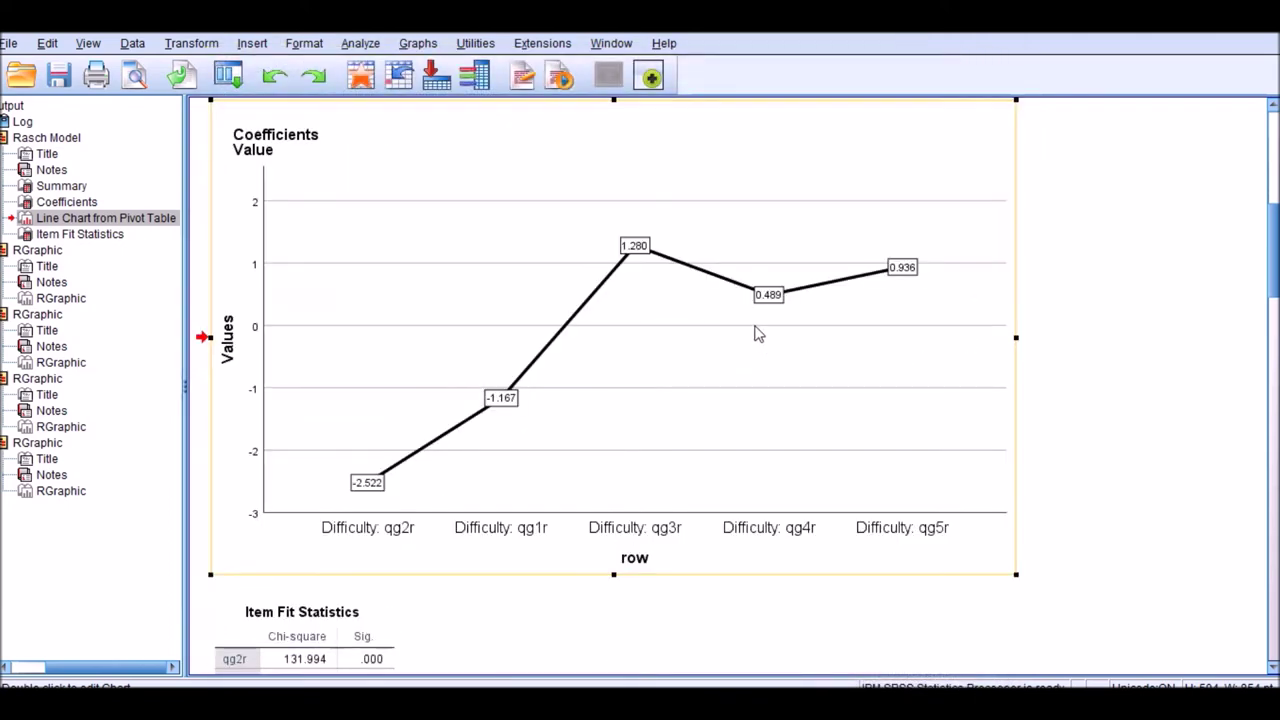
{"action": "scroll", "coordinate": [757, 334], "scroll_direction": "up", "scroll_amount": 2}
{"action": "scroll", "coordinate": [757, 334], "scroll_direction": "down", "scroll_amount": 2}
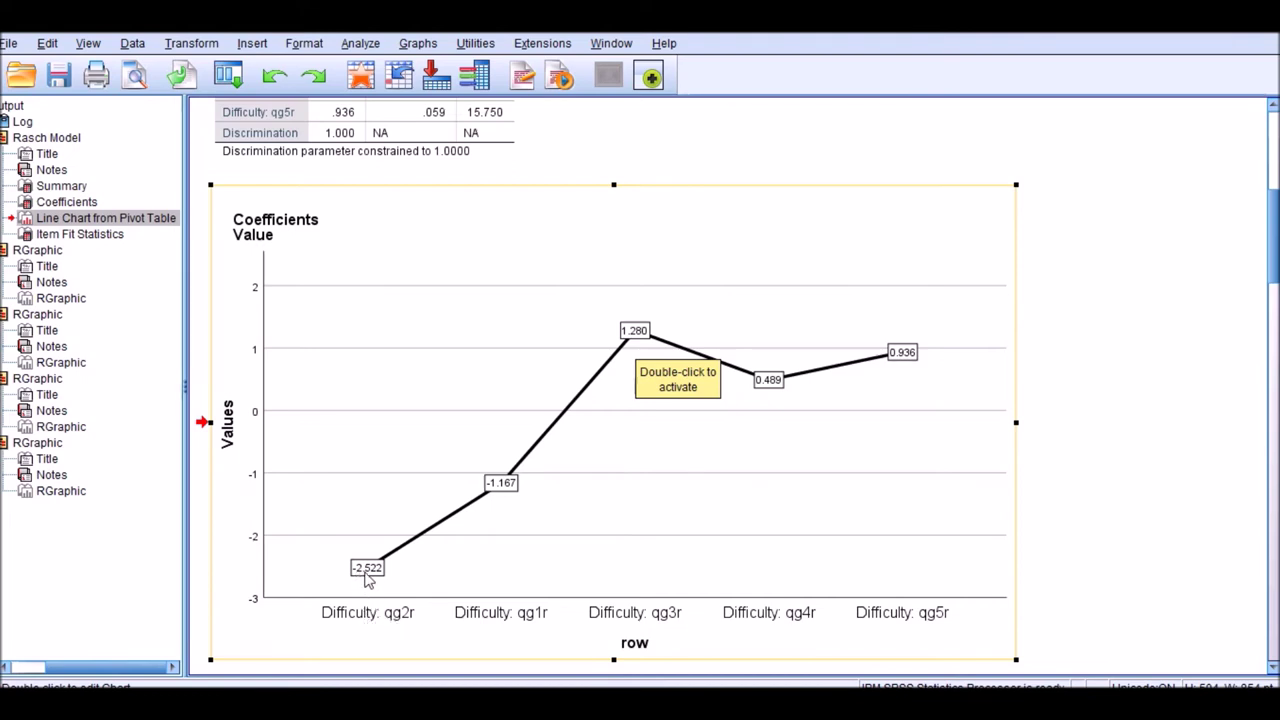
{"action": "scroll", "coordinate": [372, 546], "scroll_direction": "up", "scroll_amount": 5}
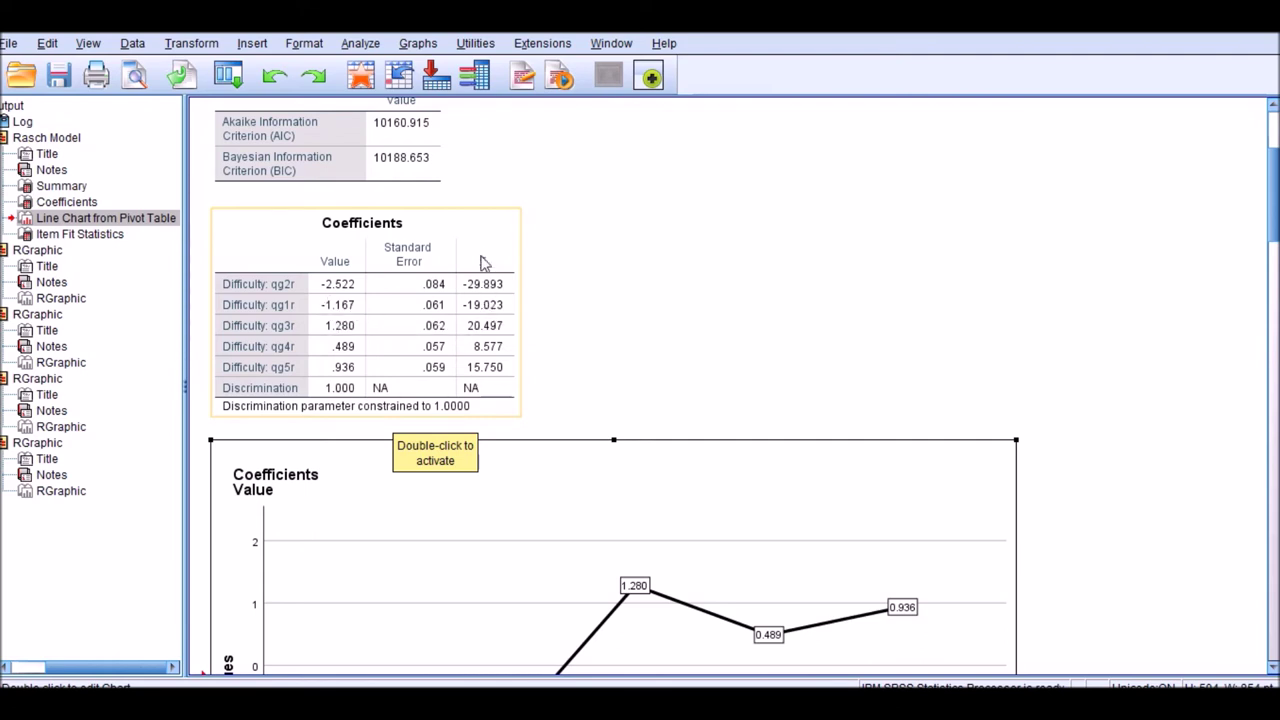
{"action": "scroll", "coordinate": [446, 322], "scroll_direction": "down", "scroll_amount": 2}
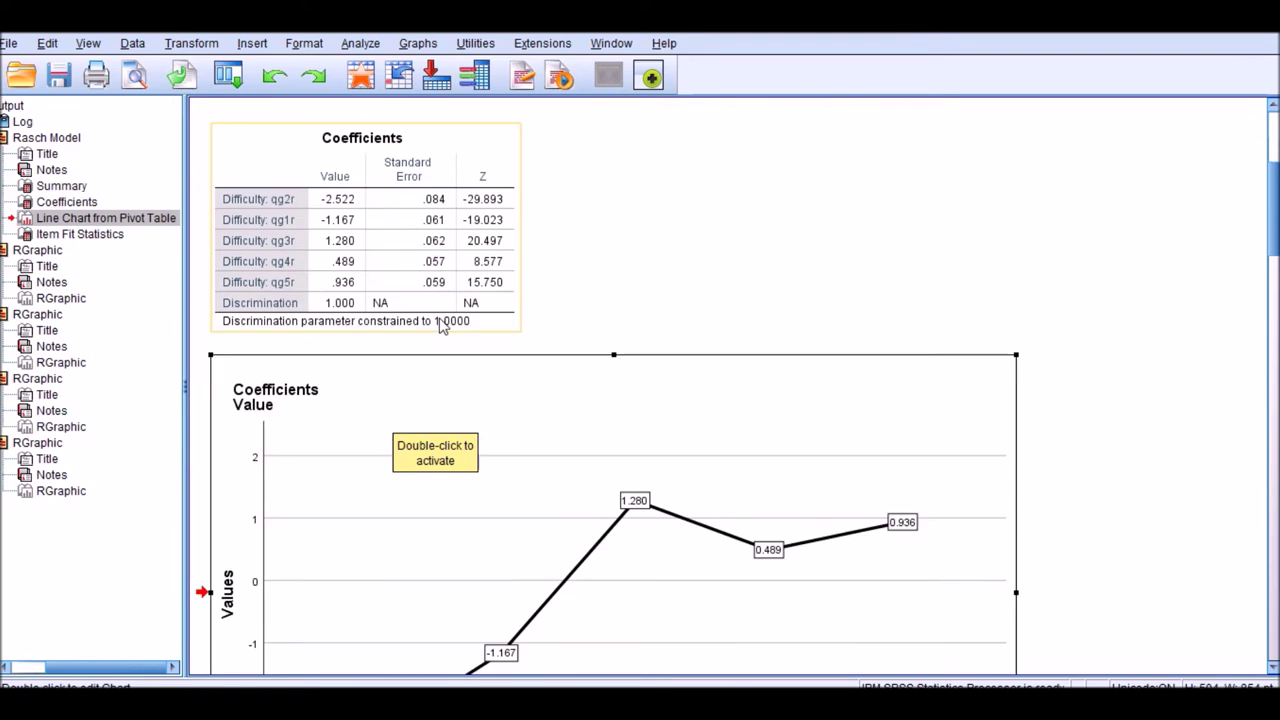
{"action": "scroll", "coordinate": [446, 322], "scroll_direction": "down", "scroll_amount": 14}
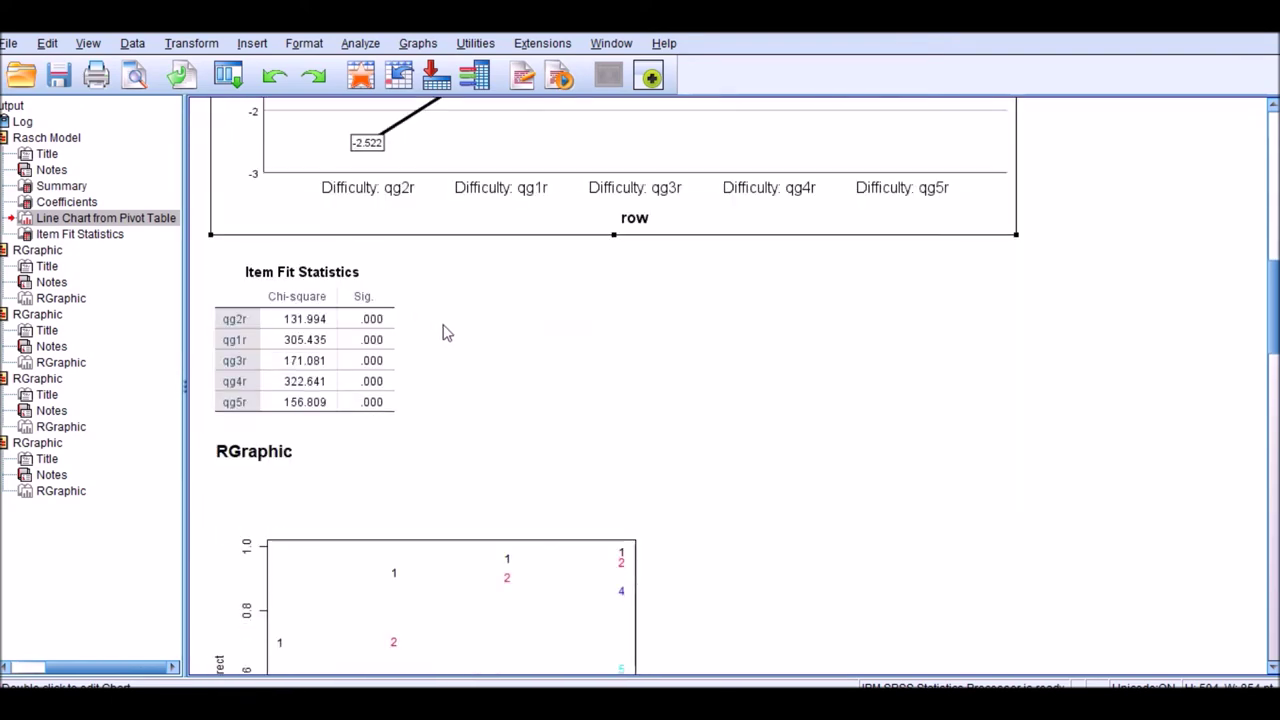
{"action": "scroll", "coordinate": [446, 334], "scroll_direction": "down", "scroll_amount": 2}
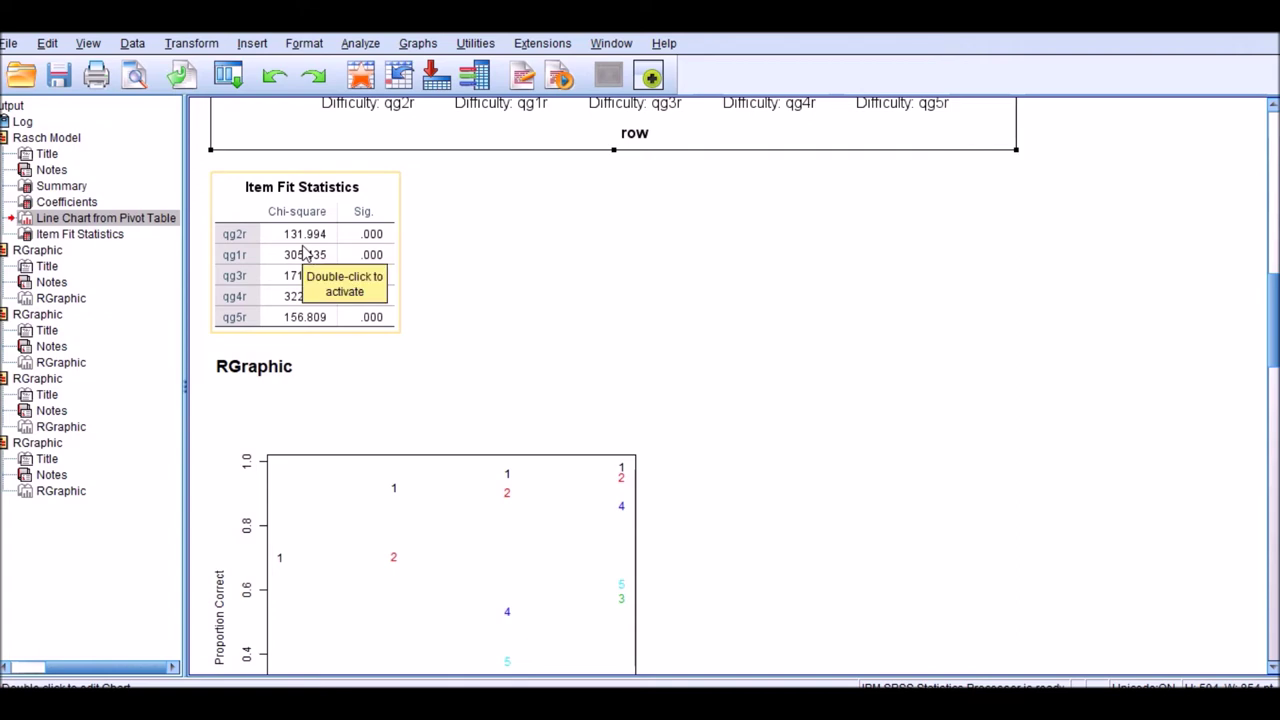
{"action": "left_click", "coordinate": [390, 327]}
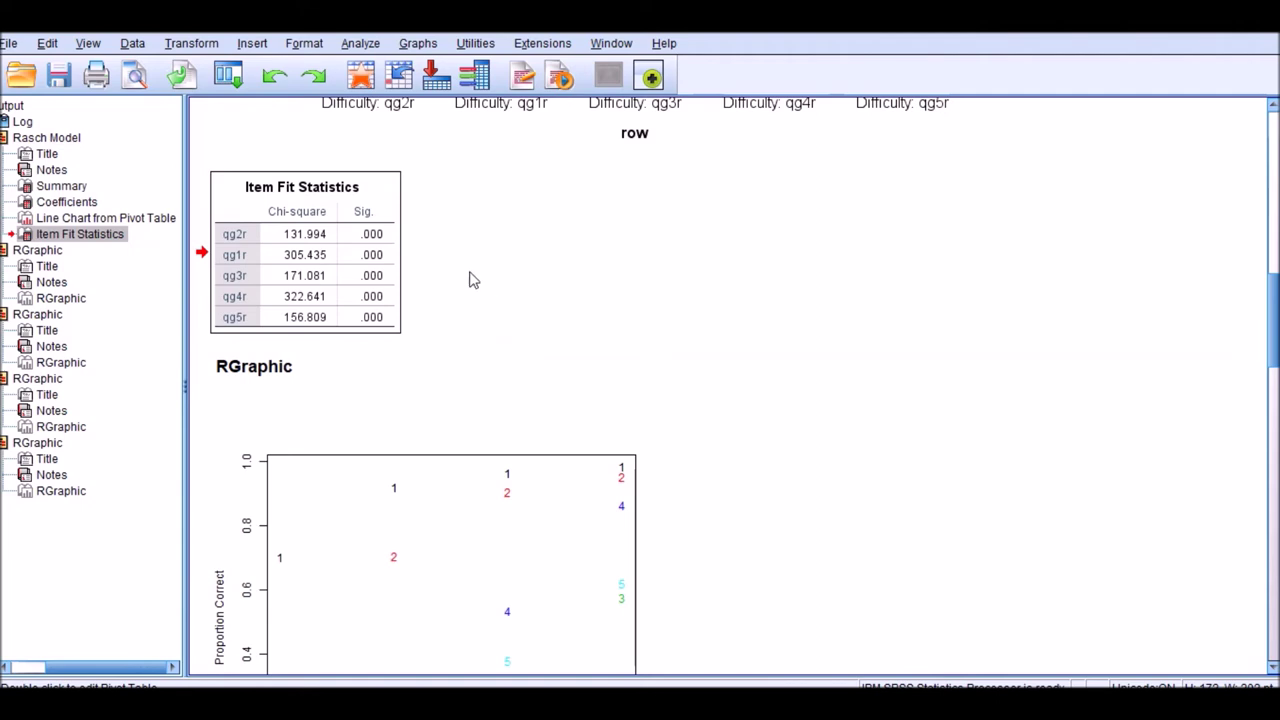
{"action": "left_click", "coordinate": [398, 258]}
{"action": "scroll", "coordinate": [452, 258], "scroll_direction": "down", "scroll_amount": 6}
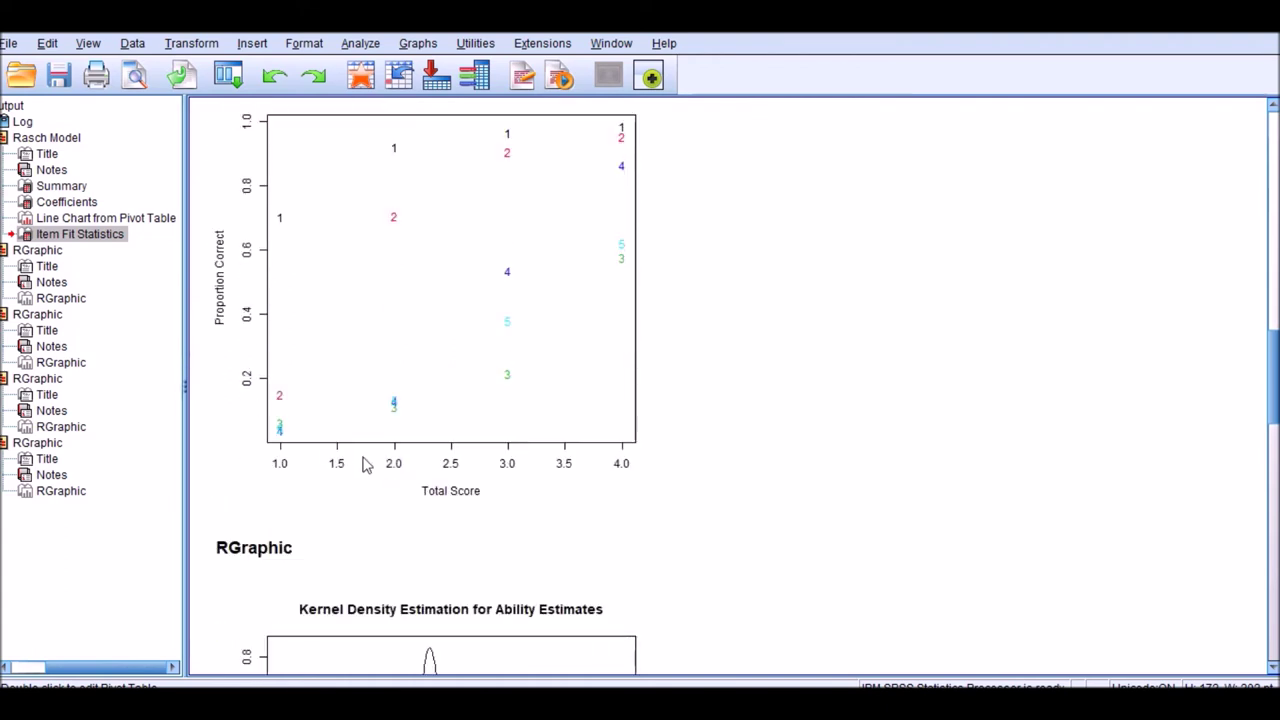
{"action": "scroll", "coordinate": [399, 532], "scroll_direction": "up", "scroll_amount": 1}
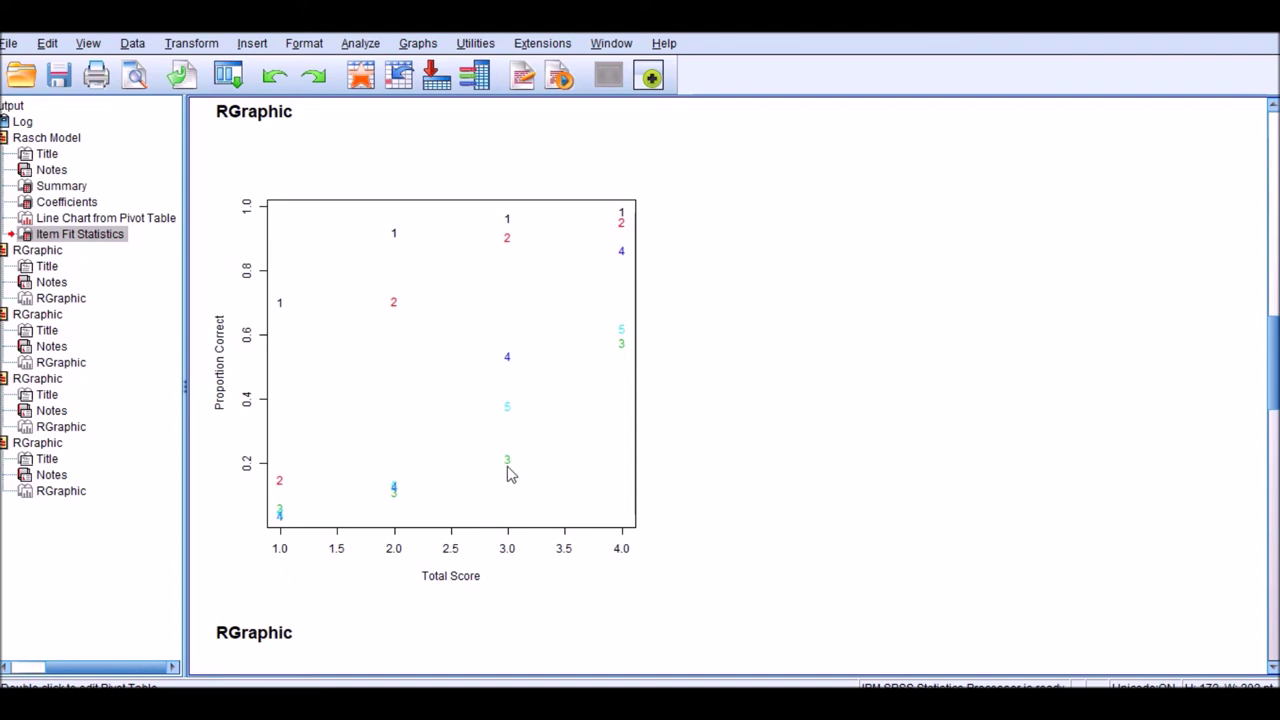
{"action": "mouse_move", "coordinate": [506, 451]}
{"action": "left_mouse_down"}
{"action": "mouse_move", "coordinate": [516, 469]}
{"action": "mouse_move", "coordinate": [508, 462]}
{"action": "left_mouse_up"}
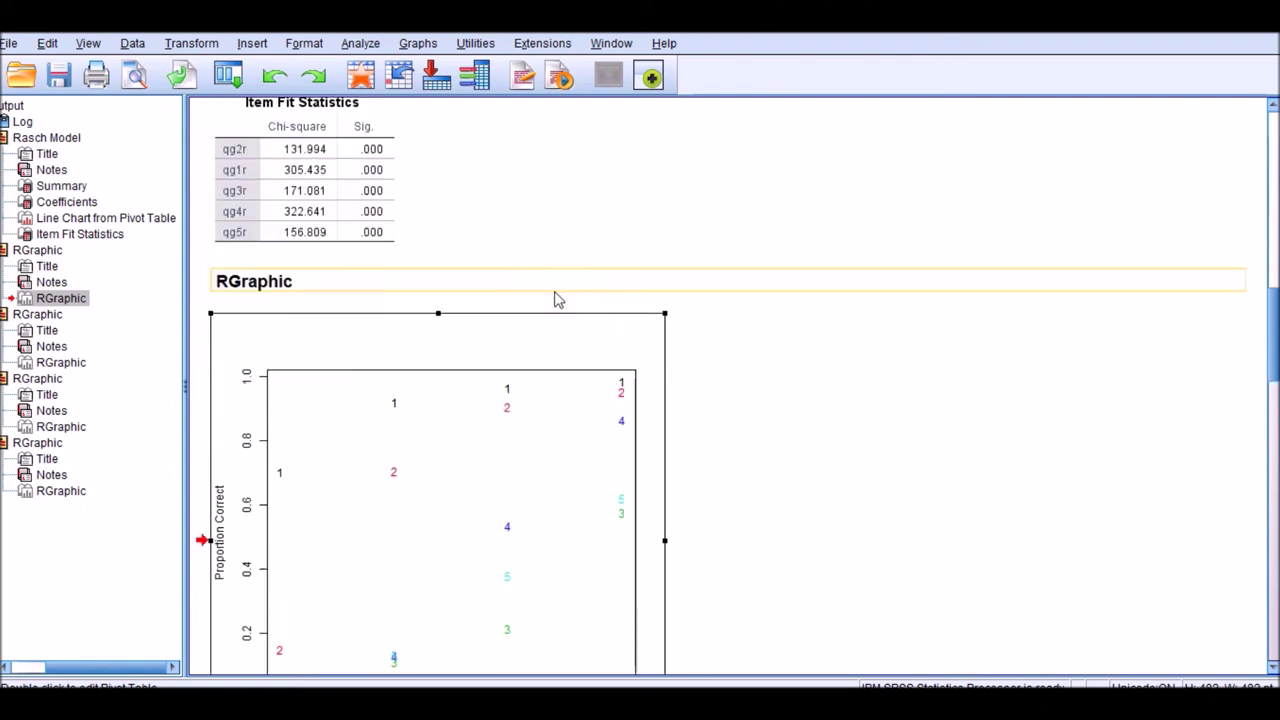
{"action": "scroll", "coordinate": [551, 291], "scroll_direction": "up", "scroll_amount": 10}
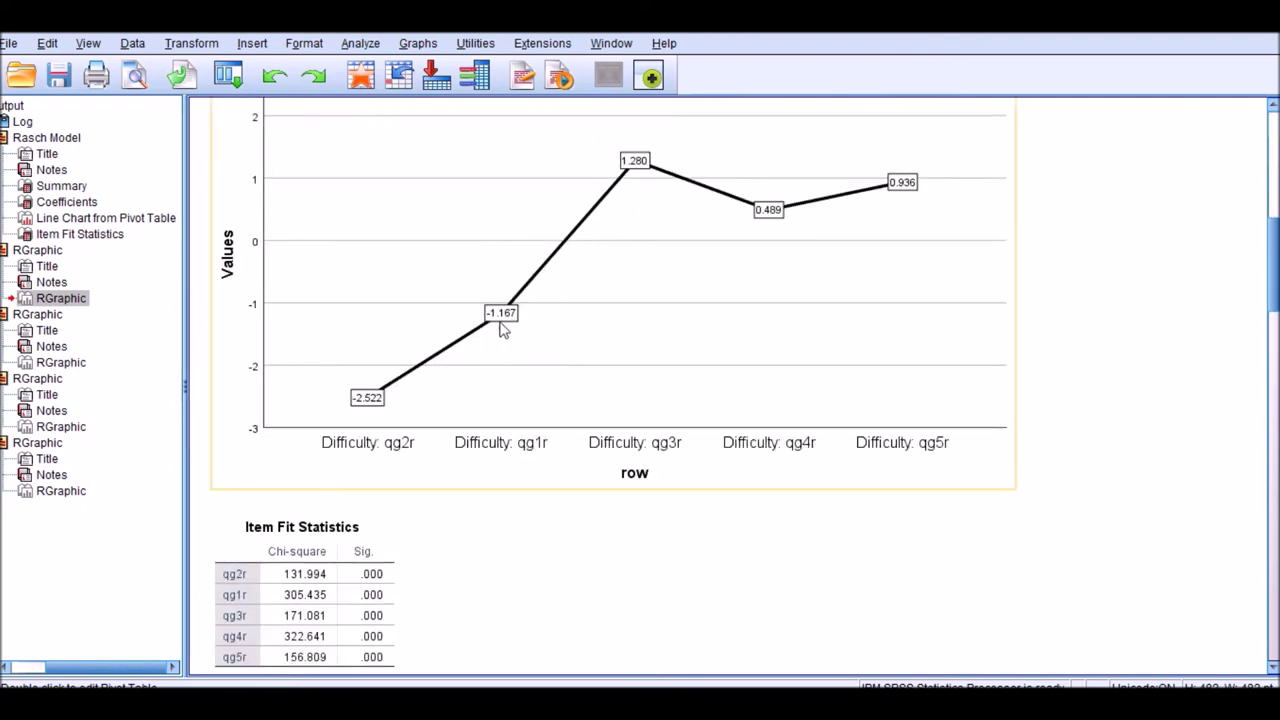
{"action": "scroll", "coordinate": [494, 386], "scroll_direction": "down", "scroll_amount": 8}
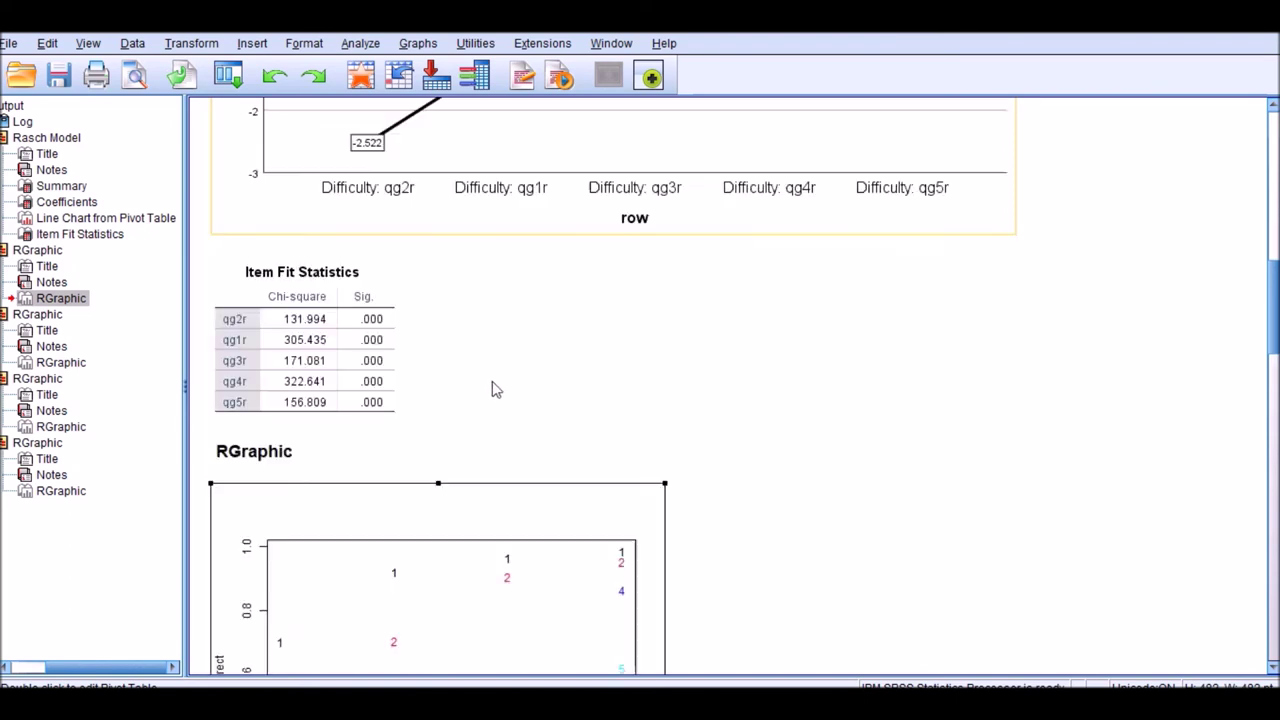
{"action": "left_click_drag", "start_coordinate": [538, 397], "coordinate": [694, 328]}
{"action": "scroll", "coordinate": [731, 509], "scroll_direction": "down", "scroll_amount": 7}
{"action": "scroll", "coordinate": [306, 286], "scroll_direction": "down", "scroll_amount": 2}
{"action": "scroll", "coordinate": [694, 331], "scroll_direction": "down", "scroll_amount": 2}
{"action": "scroll", "coordinate": [694, 328], "scroll_direction": "up", "scroll_amount": 2}
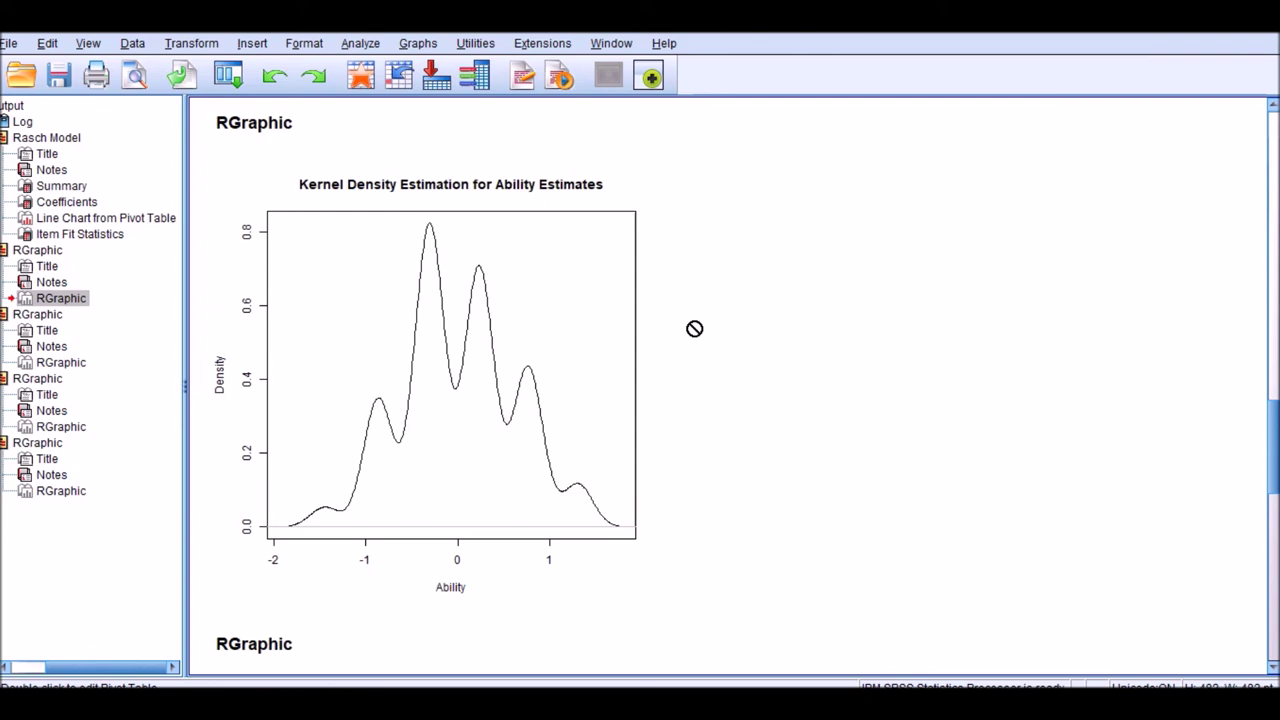
{"action": "left_click_drag", "start_coordinate": [694, 328], "coordinate": [494, 577]}
{"action": "scroll", "coordinate": [546, 527], "scroll_direction": "down", "scroll_amount": 1}
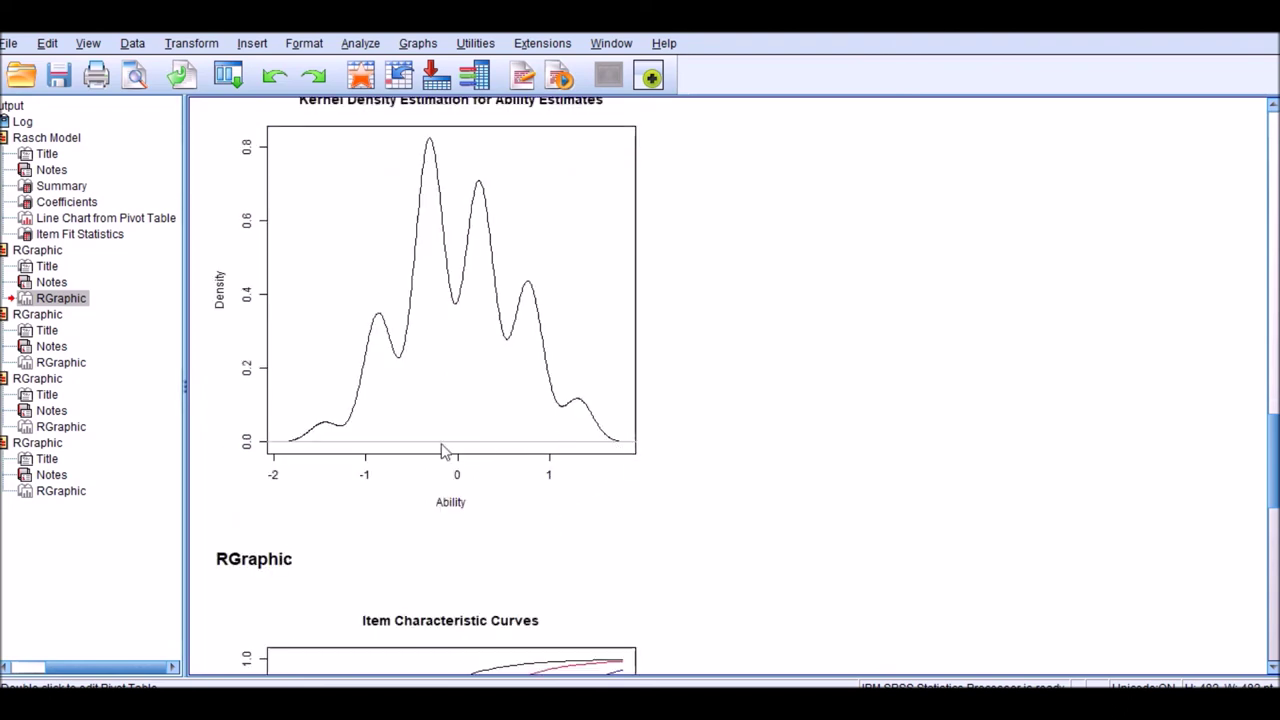
{"action": "mouse_move", "coordinate": [270, 452]}
{"action": "left_mouse_down"}
{"action": "mouse_move", "coordinate": [280, 549]}
{"action": "mouse_move", "coordinate": [551, 543]}
{"action": "mouse_move", "coordinate": [623, 457]}
{"action": "mouse_move", "coordinate": [603, 552]}
{"action": "mouse_move", "coordinate": [274, 474]}
{"action": "left_mouse_up"}
{"action": "scroll", "coordinate": [505, 491], "scroll_direction": "up", "scroll_amount": 1}
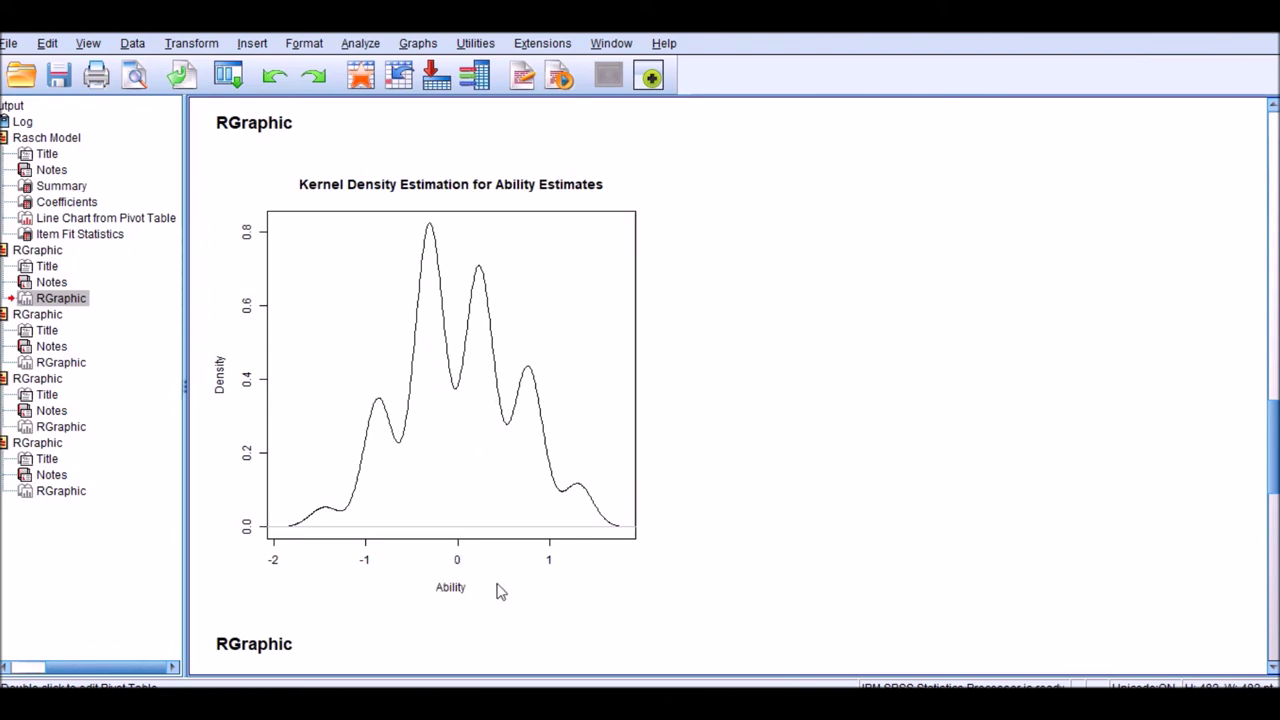
{"action": "mouse_move", "coordinate": [909, 630]}
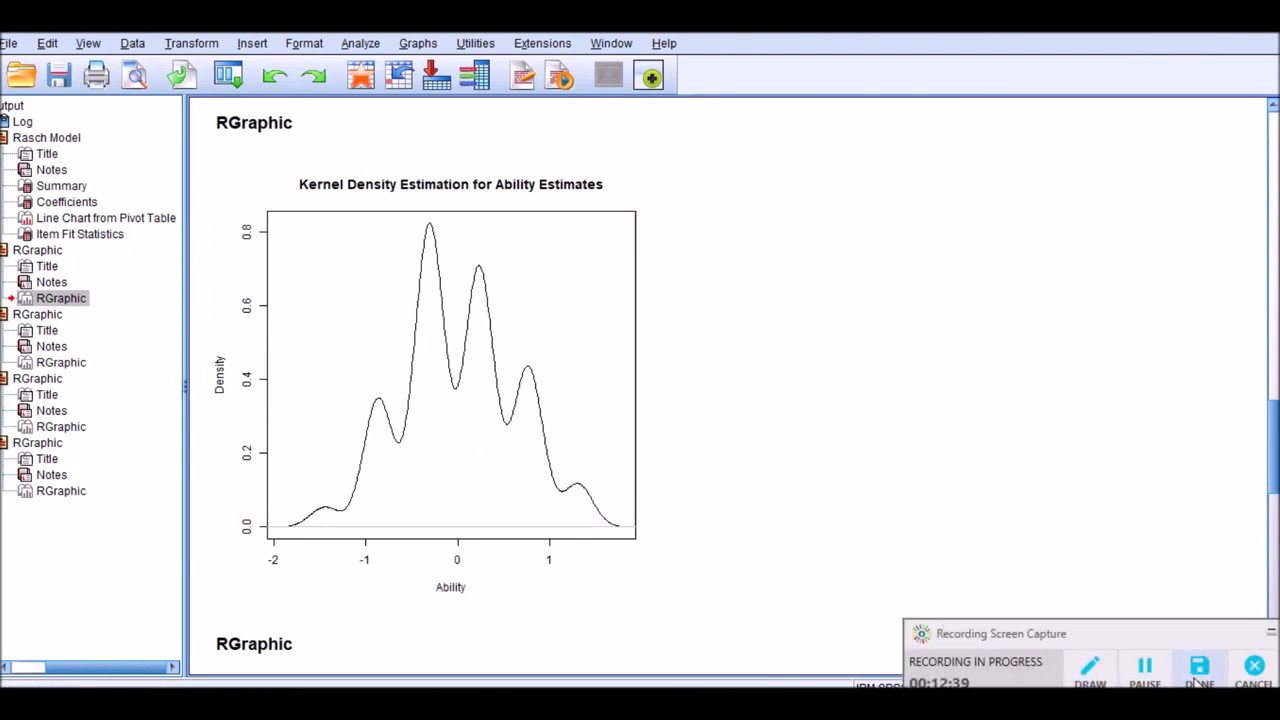
{"action": "left_click", "coordinate": [1090, 670]}
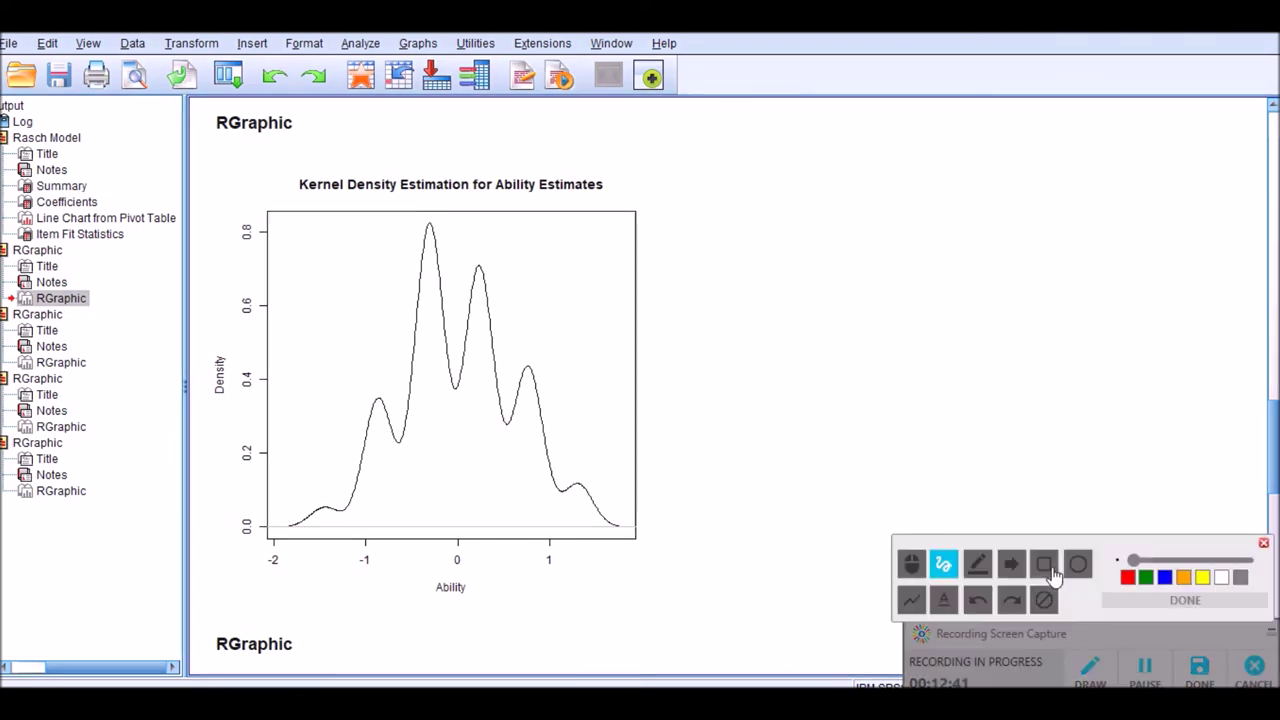
{"action": "left_click", "coordinate": [1043, 565]}
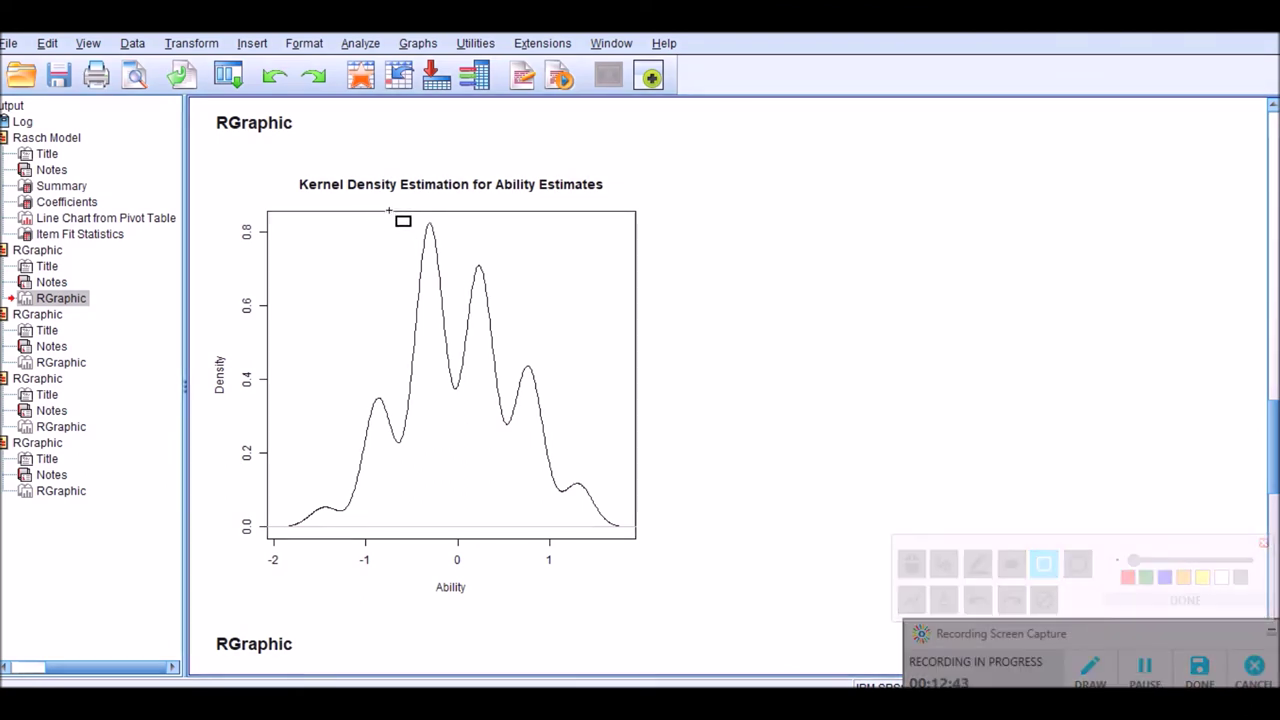
{"action": "mouse_move", "coordinate": [380, 224]}
{"action": "left_mouse_down"}
{"action": "mouse_move", "coordinate": [406, 368]}
{"action": "mouse_move", "coordinate": [471, 530]}
{"action": "mouse_move", "coordinate": [543, 540]}
{"action": "left_mouse_up"}
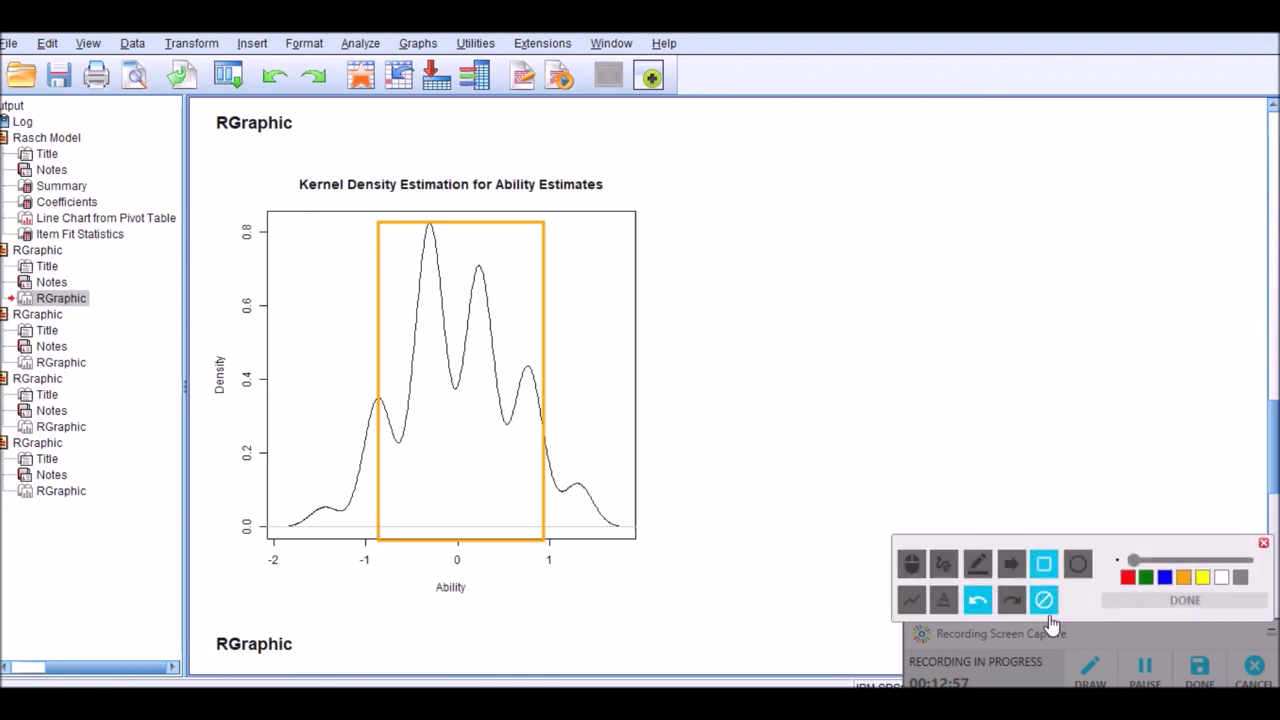
{"action": "left_click", "coordinate": [1076, 566]}
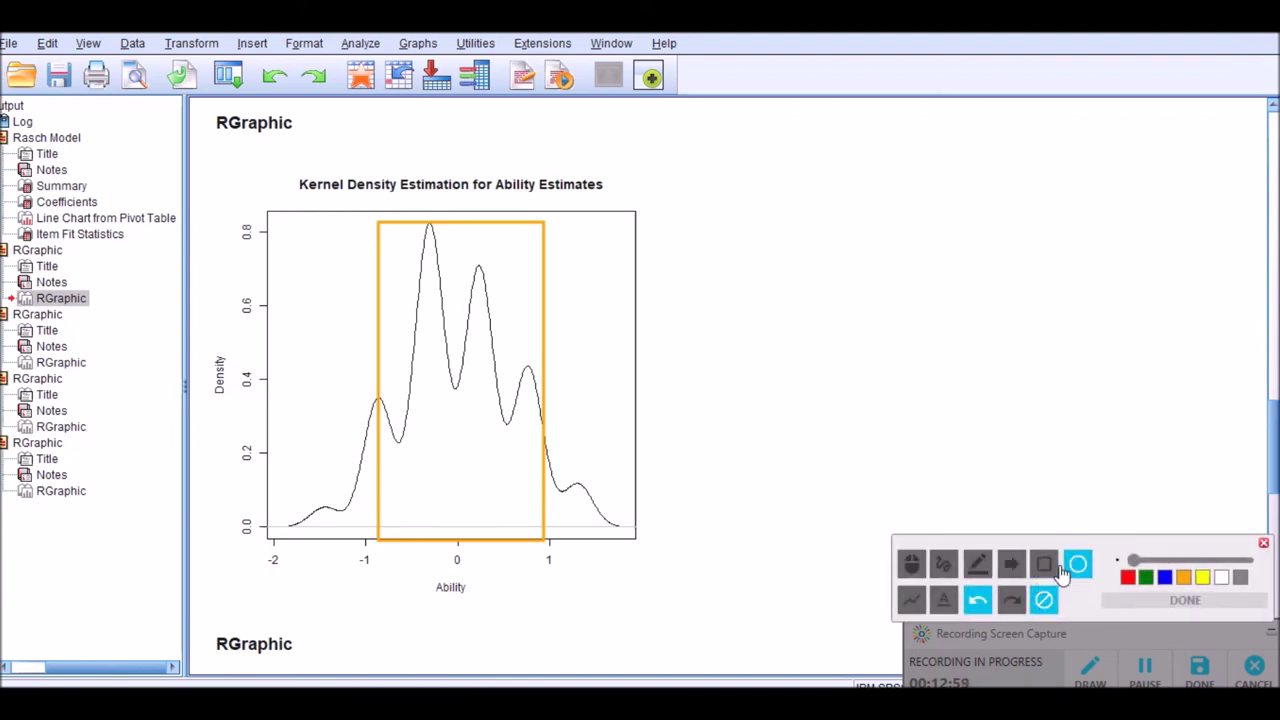
{"action": "left_click", "coordinate": [1043, 599]}
{"action": "left_click", "coordinate": [1263, 543]}
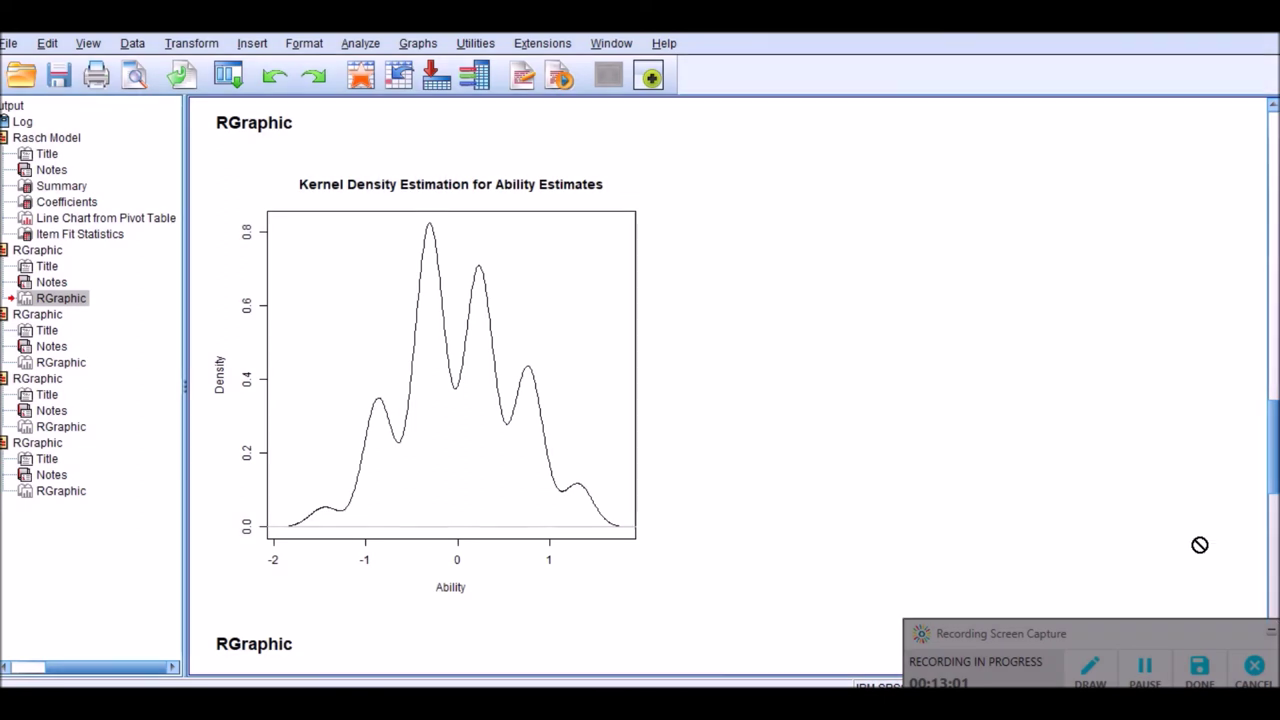
{"action": "scroll", "coordinate": [1200, 545], "scroll_direction": "down", "scroll_amount": 5}
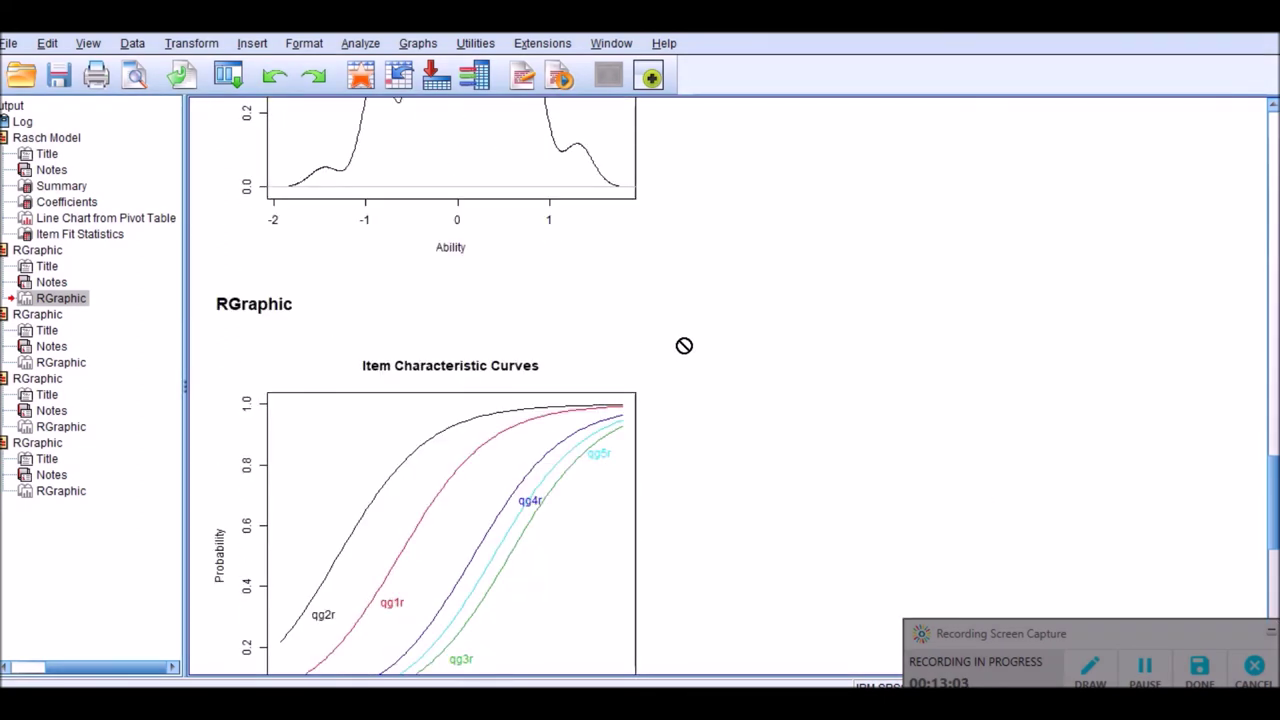
Scroll down to the Item Characteristic Curves chart for items qg1r–qg5r.
{"action": "scroll", "coordinate": [684, 346], "scroll_direction": "down", "scroll_amount": 3}
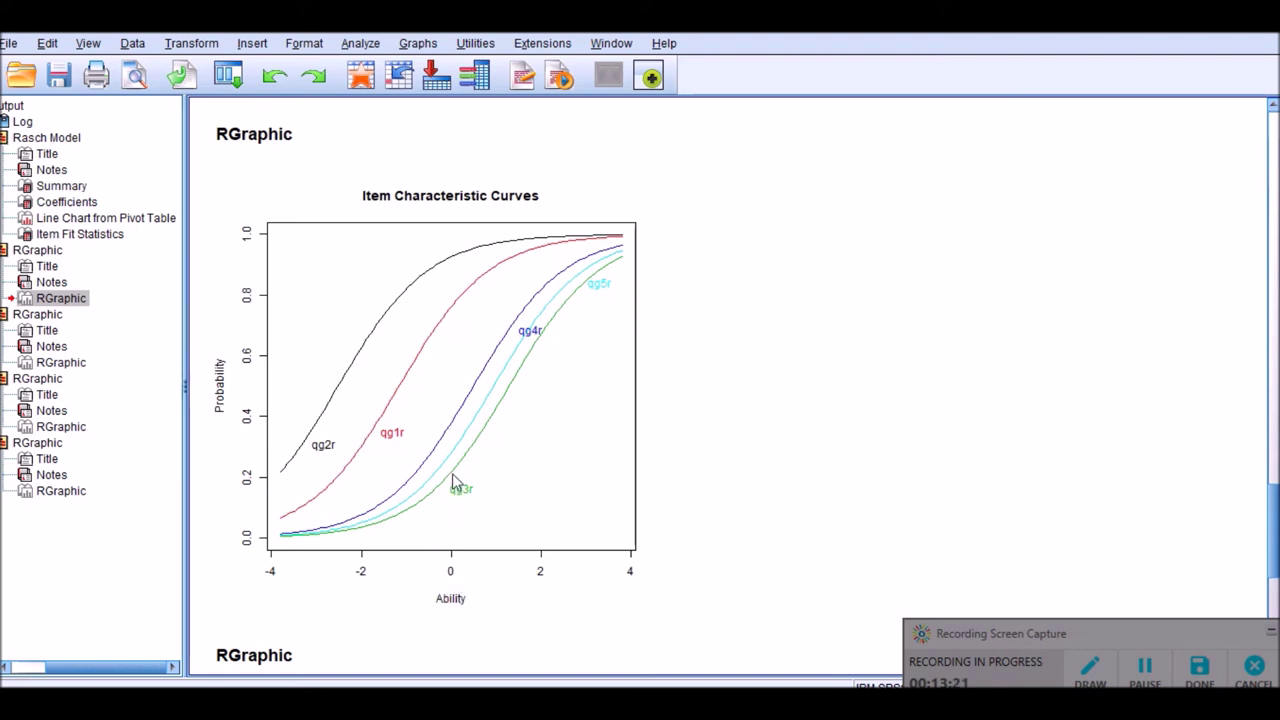
{"action": "left_click", "coordinate": [1100, 670]}
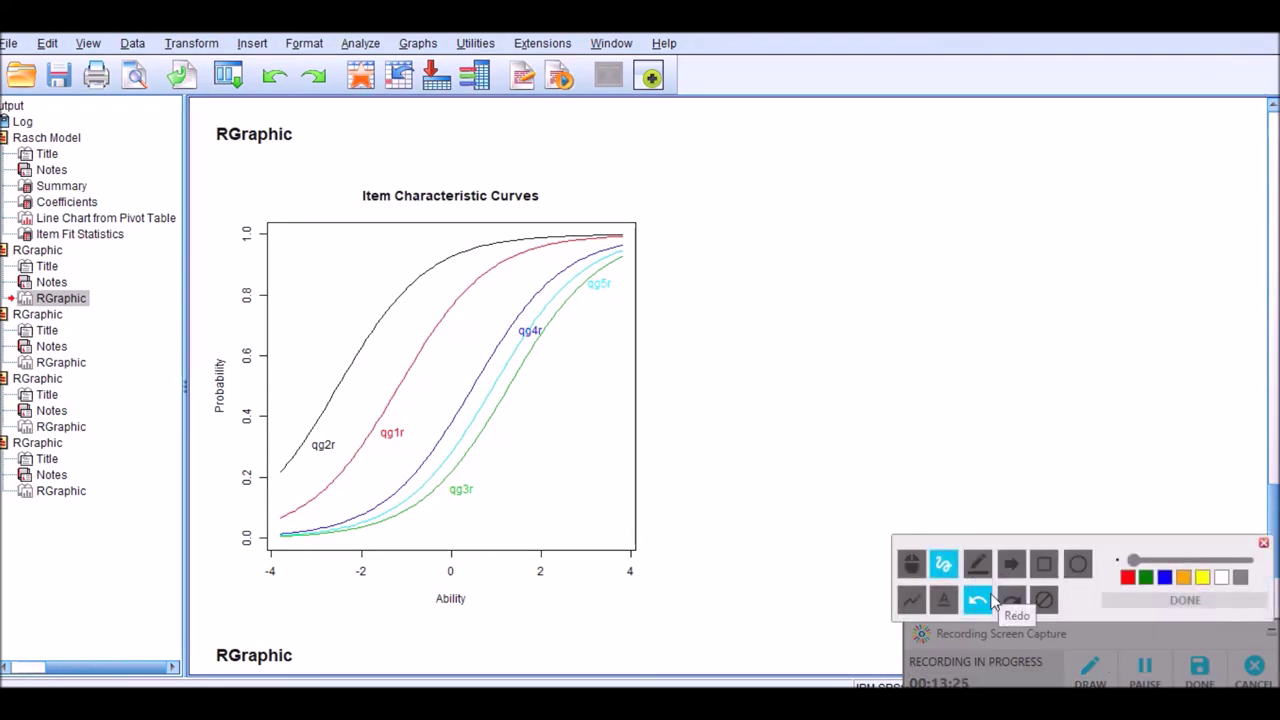
{"action": "left_click", "coordinate": [911, 599]}
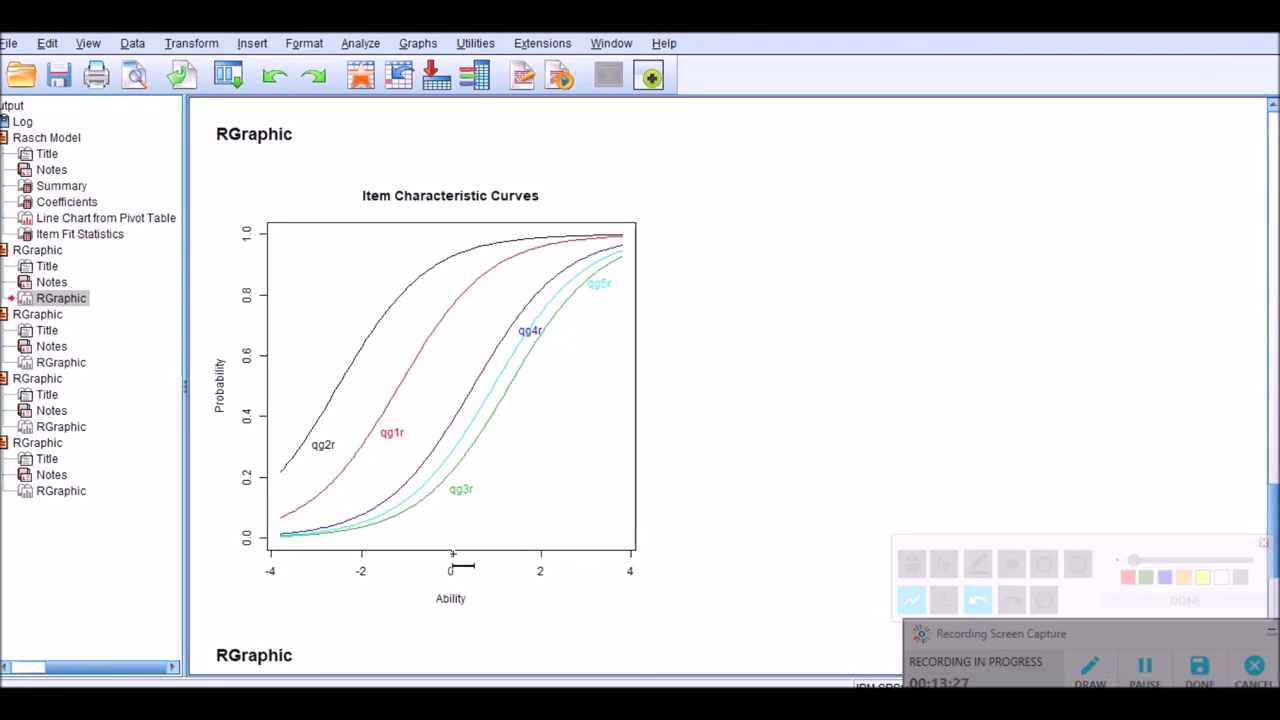
{"action": "left_click_drag", "start_coordinate": [451, 548], "coordinate": [462, 222]}
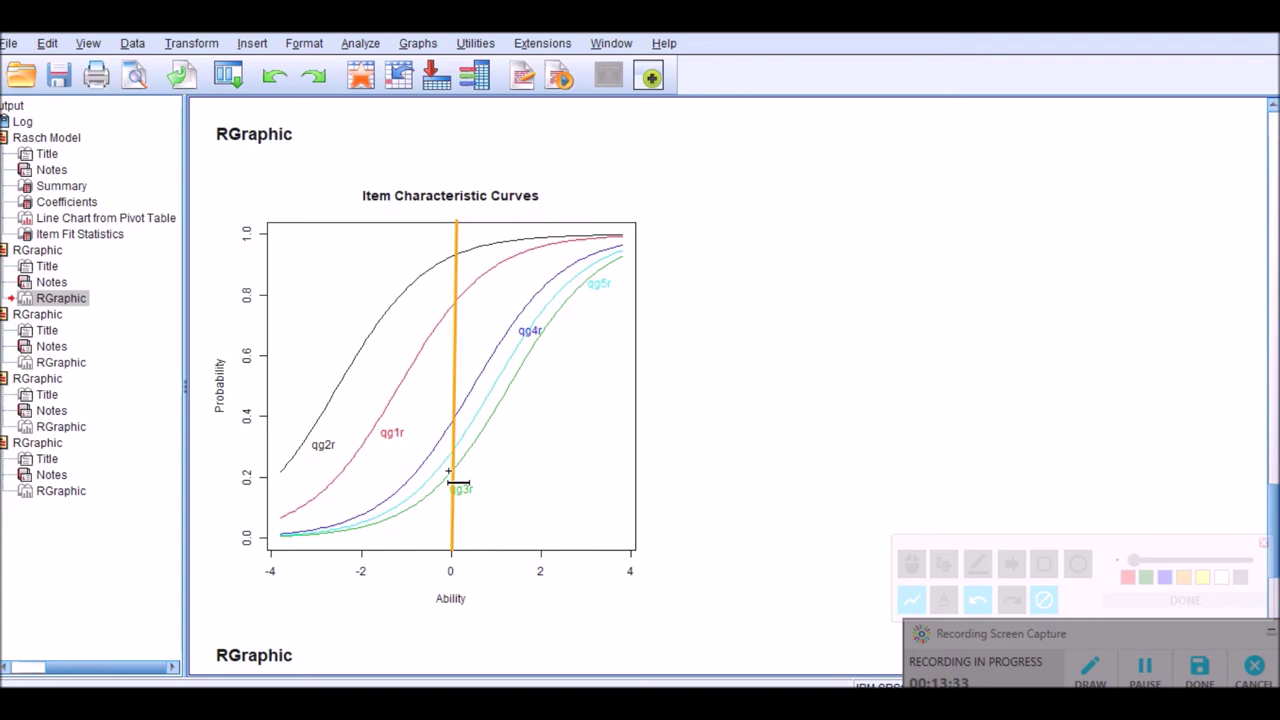
{"action": "left_click_drag", "start_coordinate": [449, 471], "coordinate": [257, 482]}
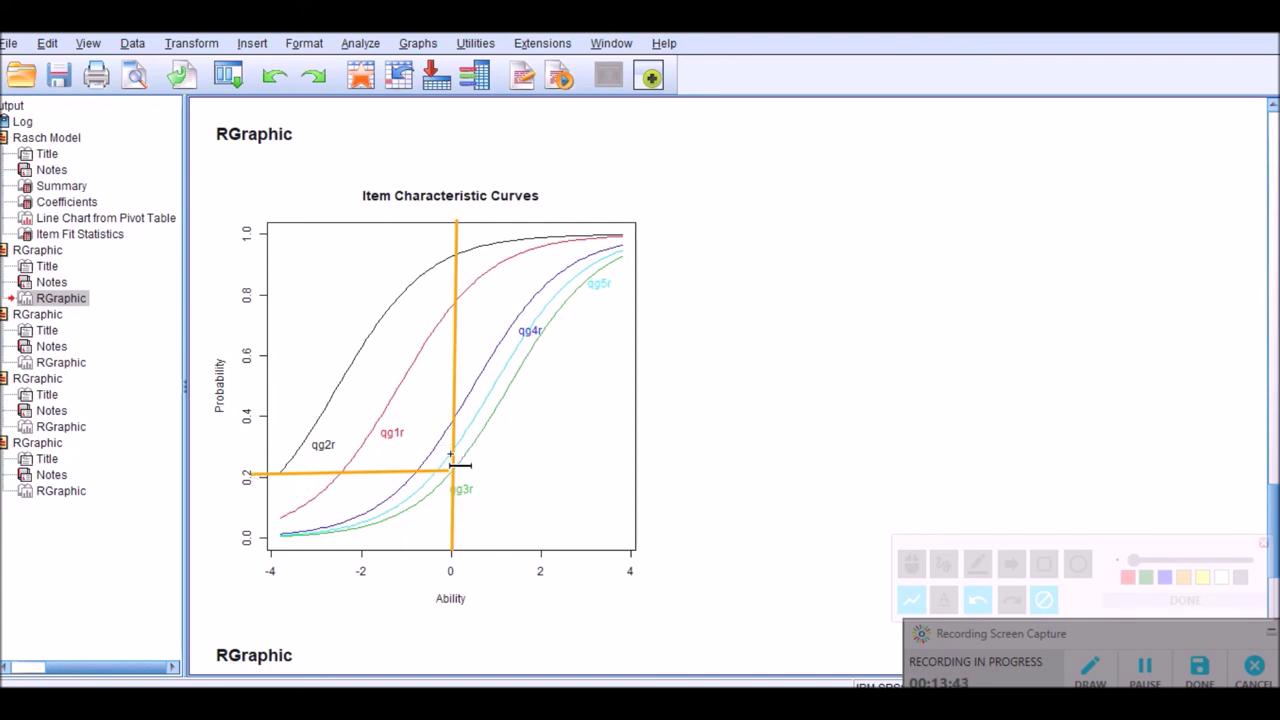
{"action": "mouse_move", "coordinate": [453, 451]}
{"action": "left_mouse_down"}
{"action": "mouse_move", "coordinate": [350, 437]}
{"action": "mouse_move", "coordinate": [246, 453]}
{"action": "left_mouse_up"}
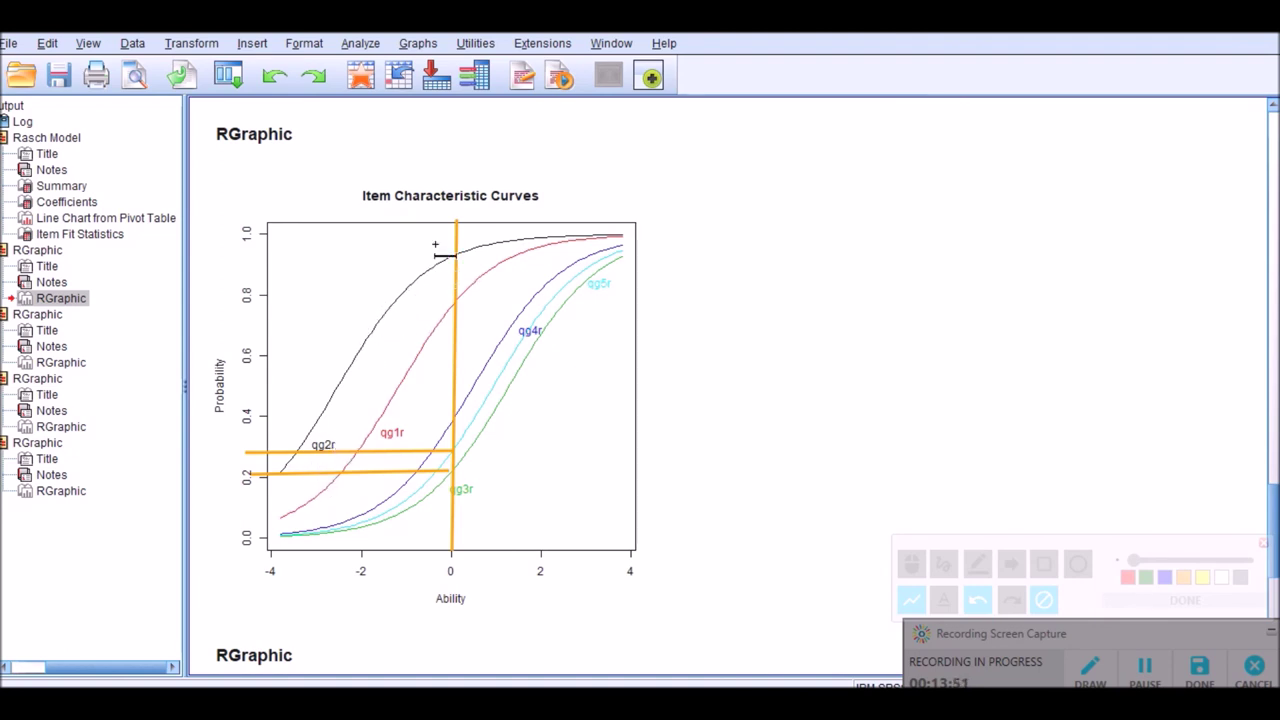
{"action": "left_click_drag", "start_coordinate": [455, 254], "coordinate": [261, 254]}
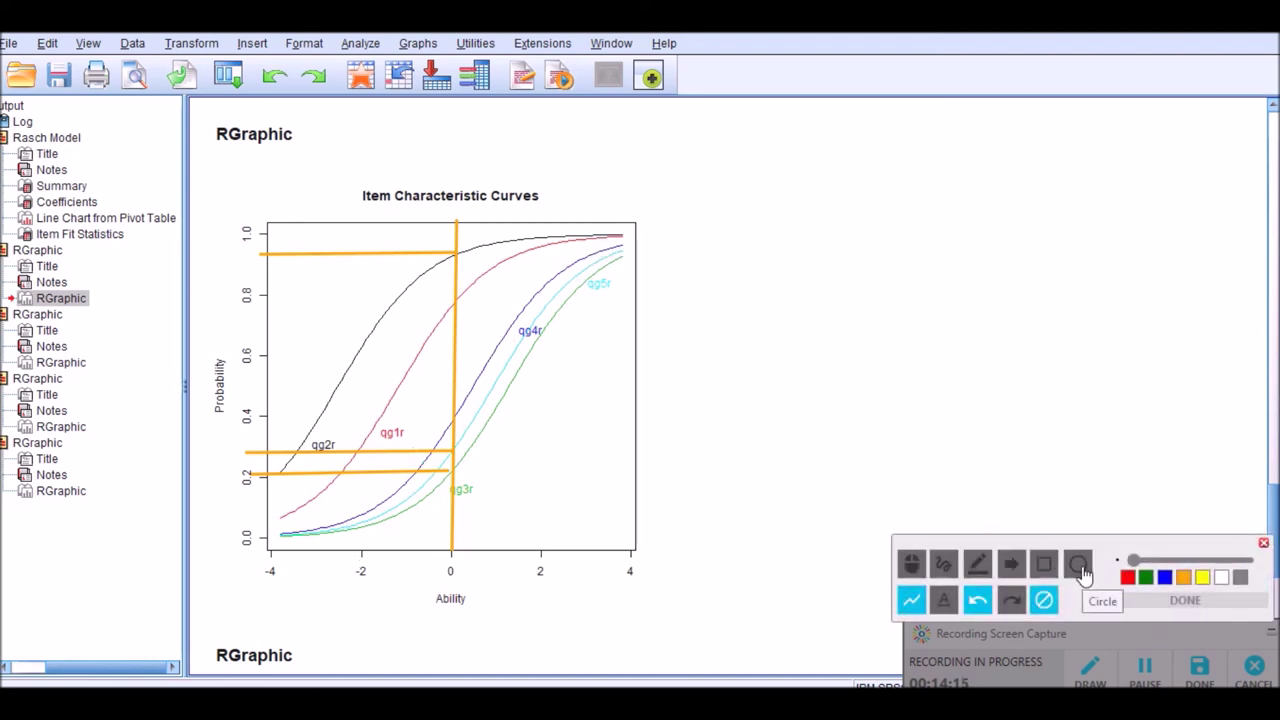
{"action": "left_click", "coordinate": [1043, 601]}
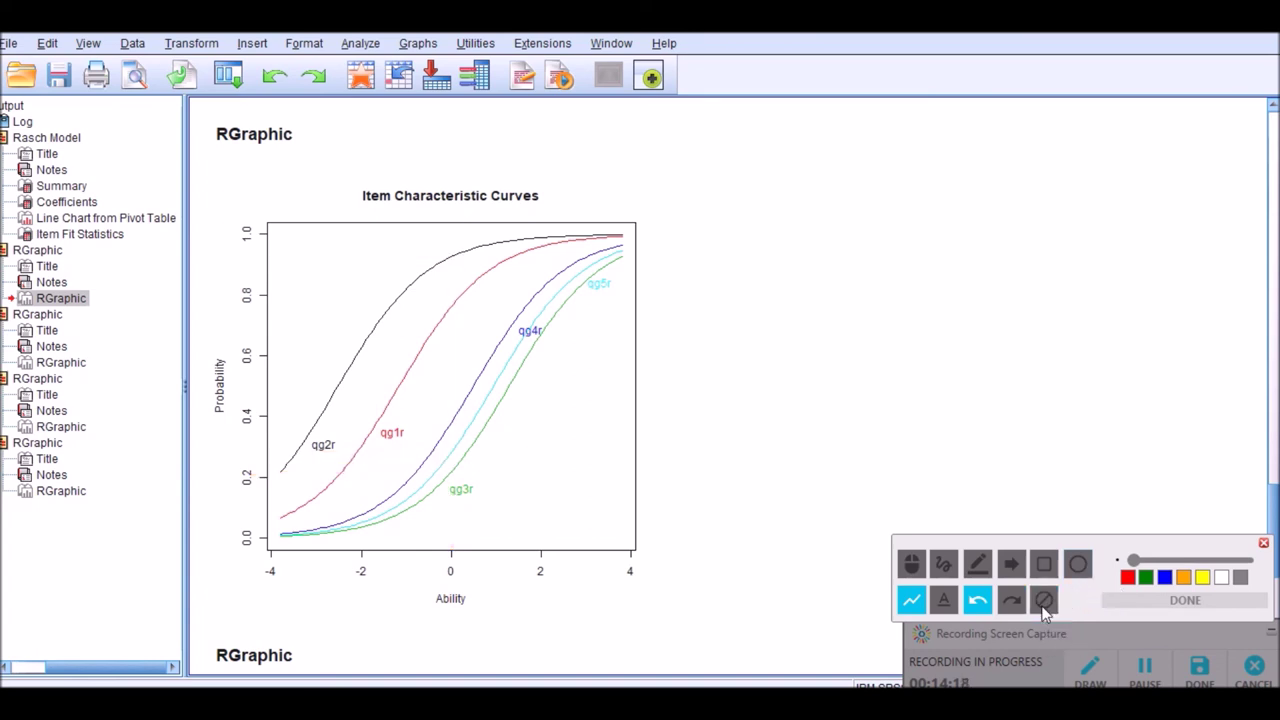
{"action": "left_click", "coordinate": [1263, 543]}
{"action": "scroll", "coordinate": [686, 377], "scroll_direction": "down", "scroll_amount": 5}
{"action": "scroll", "coordinate": [686, 377], "scroll_direction": "down", "scroll_amount": 1}
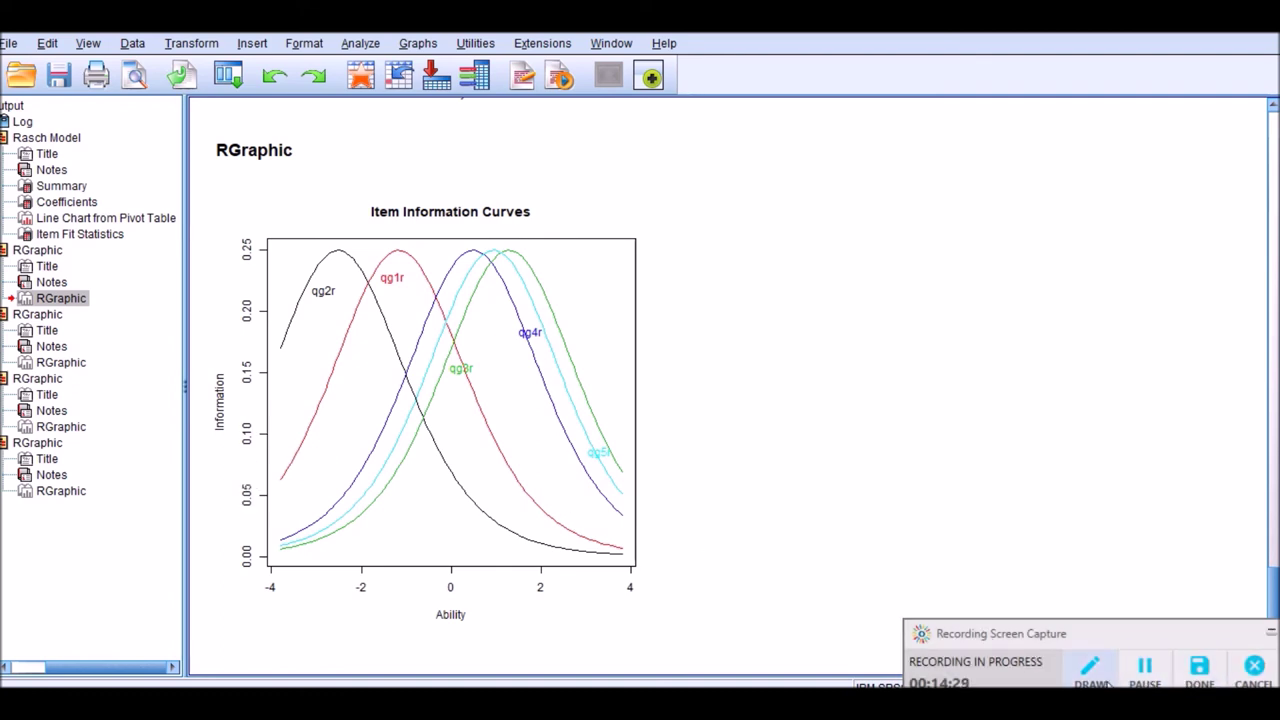
Draw an orange rectangle over qg2r's information peak and a red rectangle over qg1r's peak.
{"action": "left_click", "coordinate": [1100, 680]}
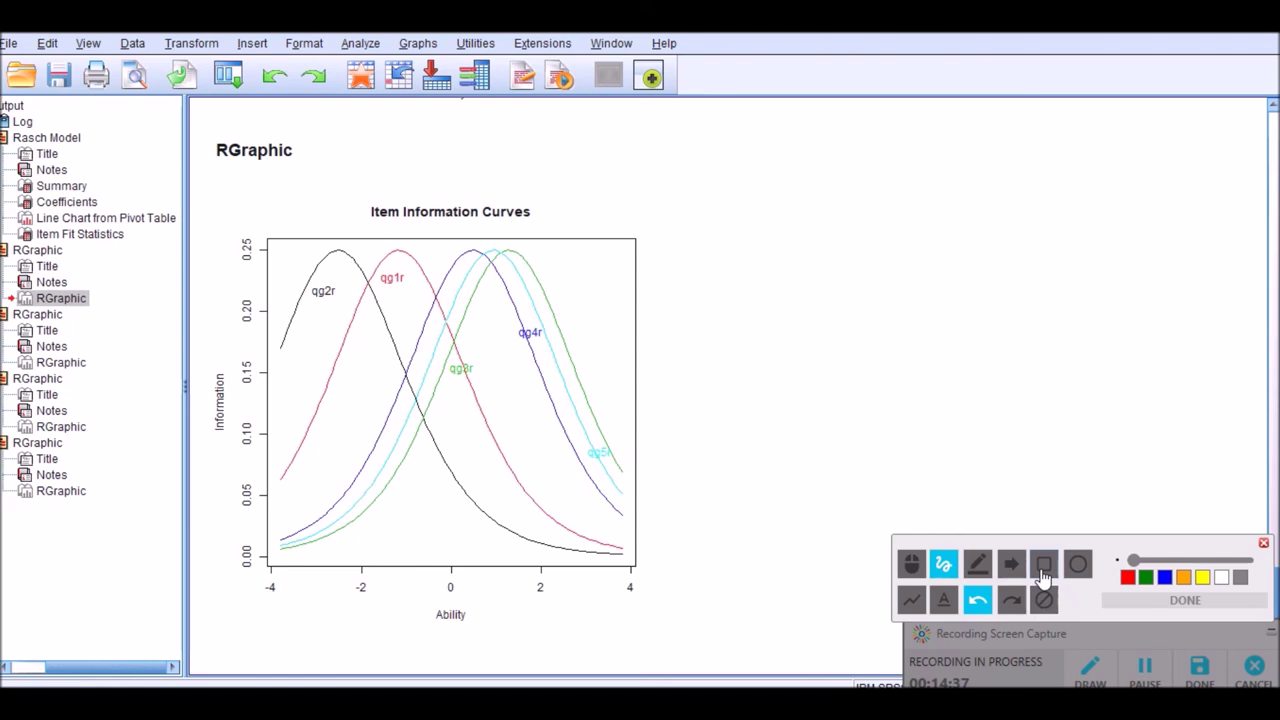
{"action": "left_click", "coordinate": [1042, 572]}
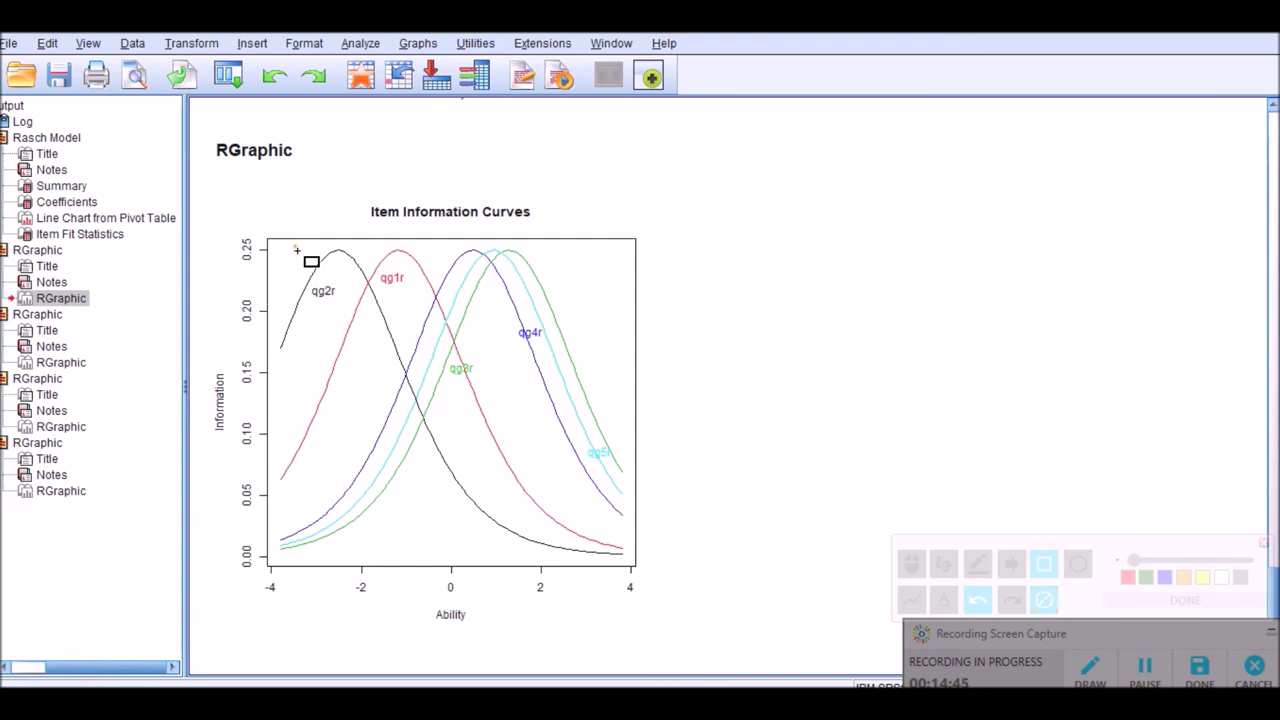
{"action": "mouse_move", "coordinate": [294, 245]}
{"action": "left_mouse_down"}
{"action": "mouse_move", "coordinate": [352, 292]}
{"action": "mouse_move", "coordinate": [368, 330]}
{"action": "mouse_move", "coordinate": [377, 568]}
{"action": "left_mouse_up"}
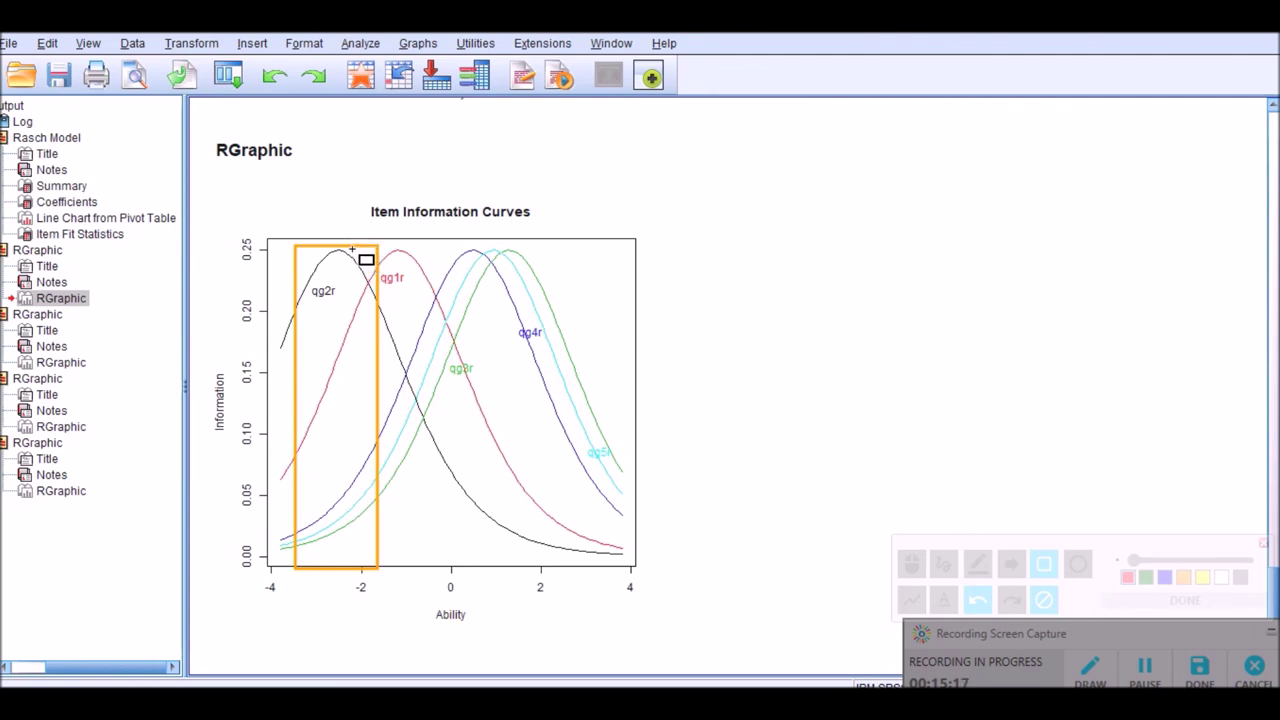
{"action": "mouse_move", "coordinate": [351, 247]}
{"action": "left_mouse_down"}
{"action": "mouse_move", "coordinate": [380, 340]}
{"action": "mouse_move", "coordinate": [393, 560]}
{"action": "mouse_move", "coordinate": [440, 571]}
{"action": "left_mouse_up"}
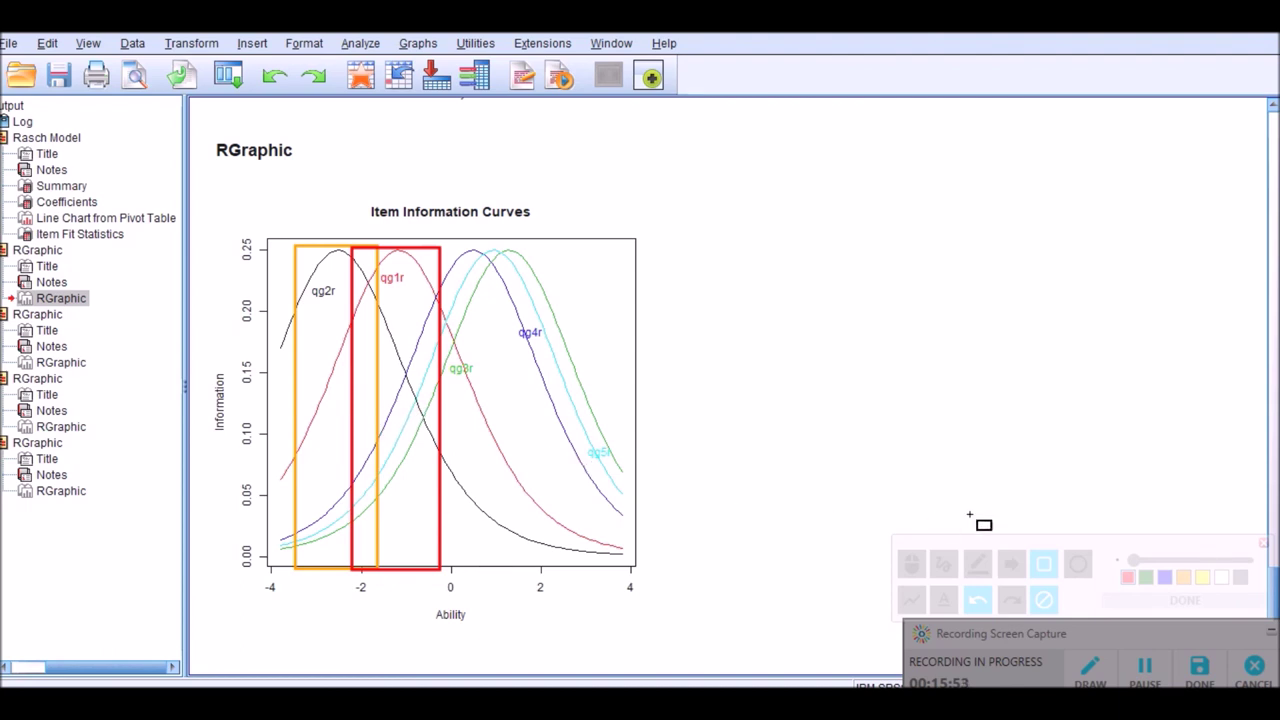
{"action": "left_click", "coordinate": [1264, 544]}
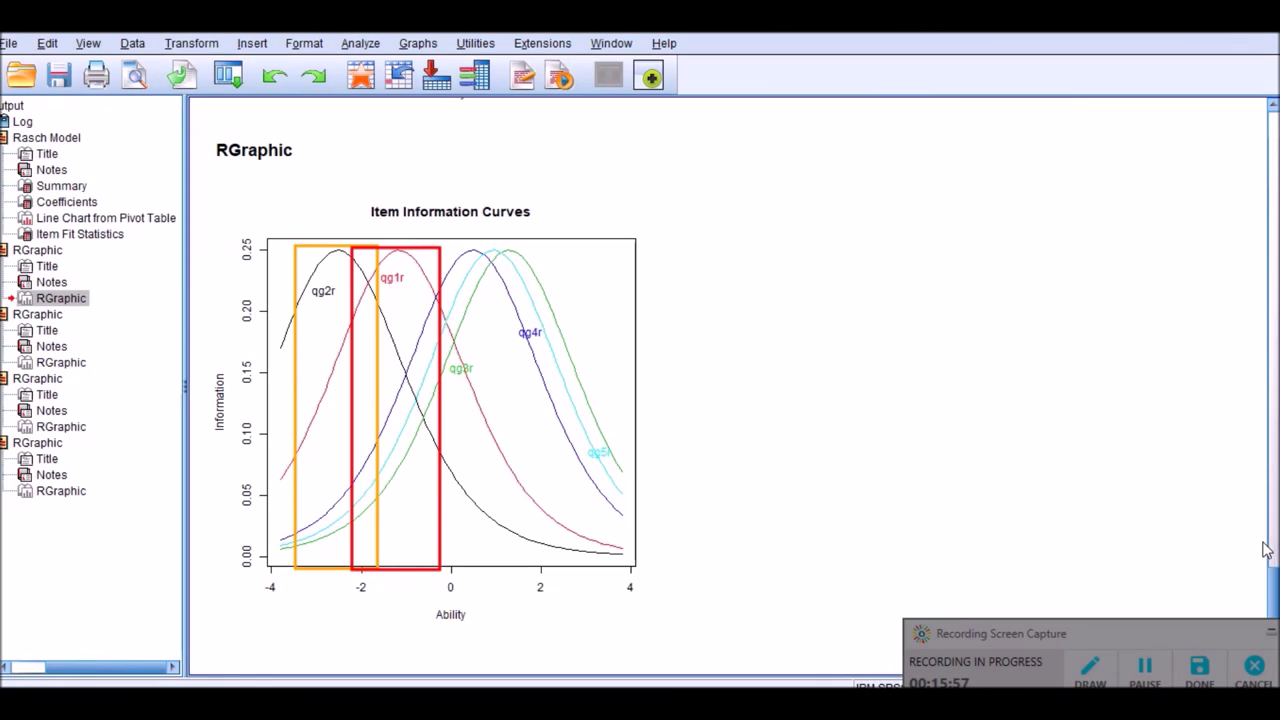